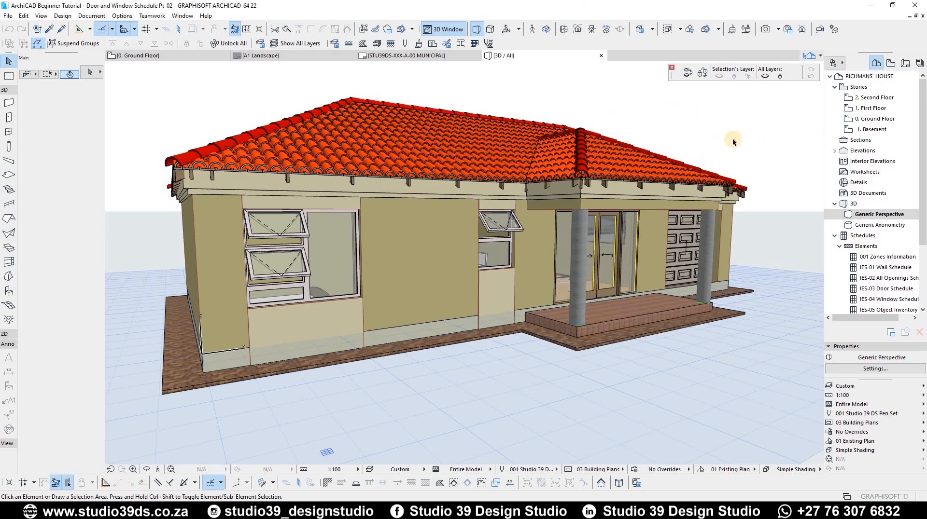
Step: Open the ground floor plan and examine the door and window markers along the walls, including D01, D02 and PTT1815
key("F2")
scroll(647, 355, "up", 5)
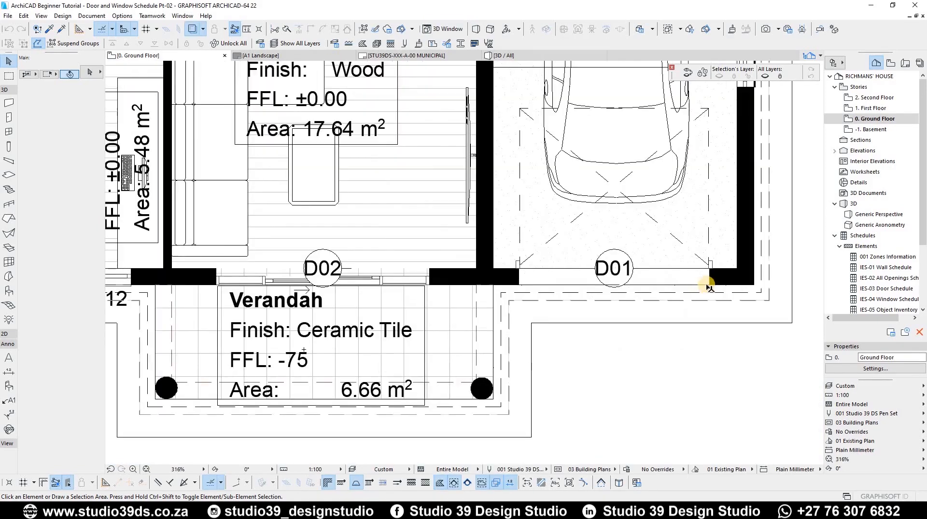
left_click(649, 280)
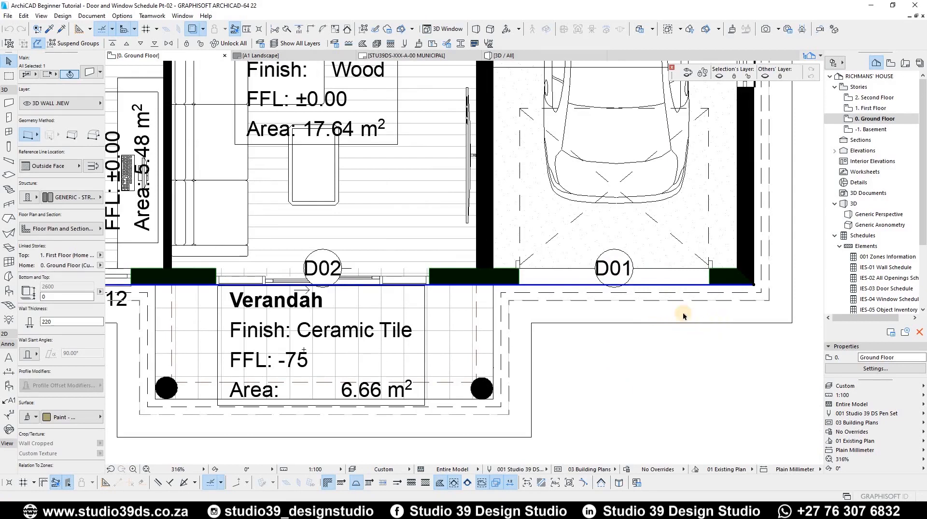
left_click(682, 327)
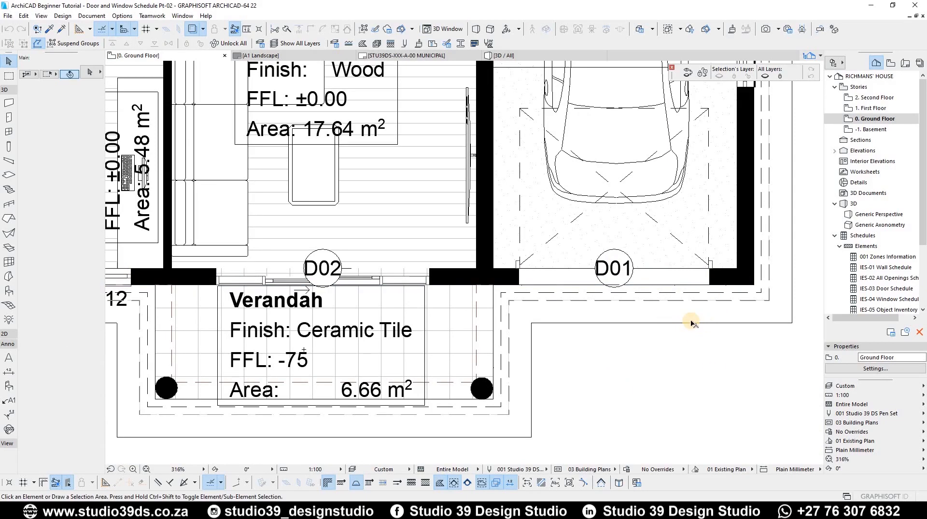
scroll(681, 309, "down", 7)
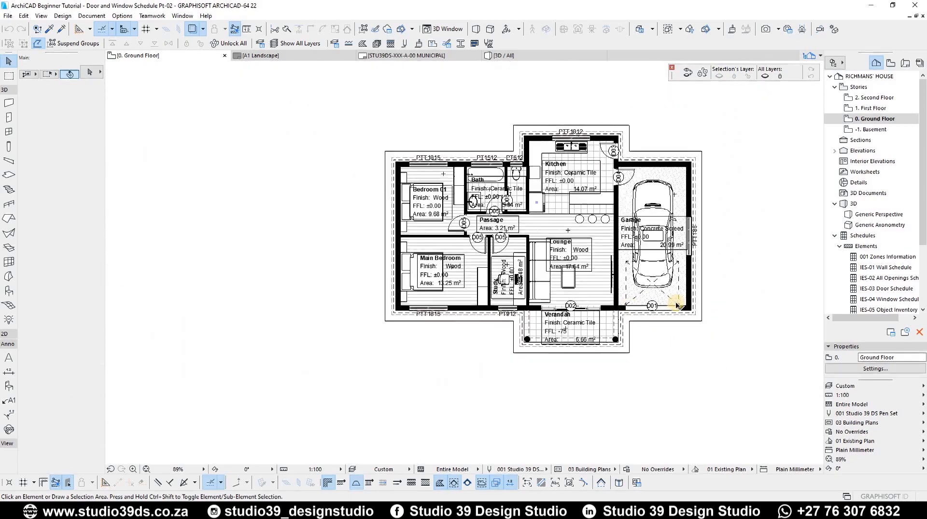
scroll(676, 304, "up", 3)
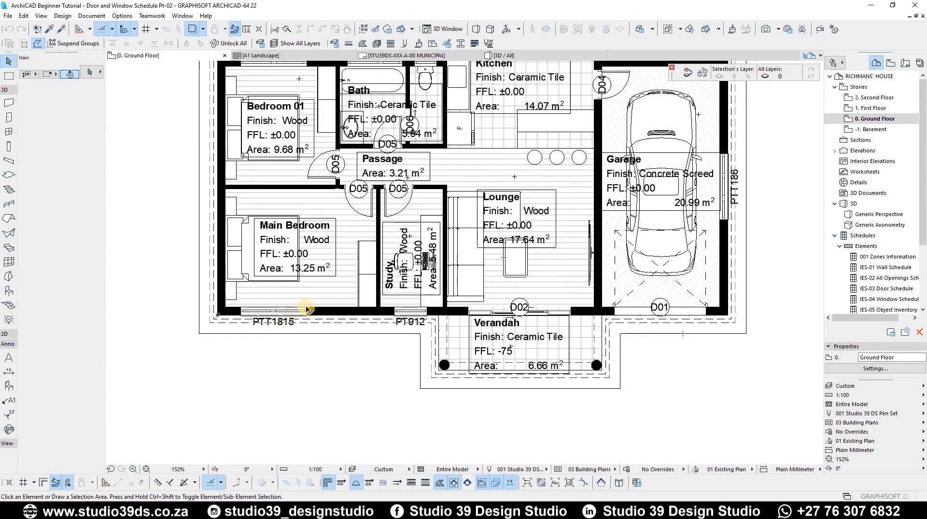
left_click(270, 312)
scroll(241, 331, "up", 6)
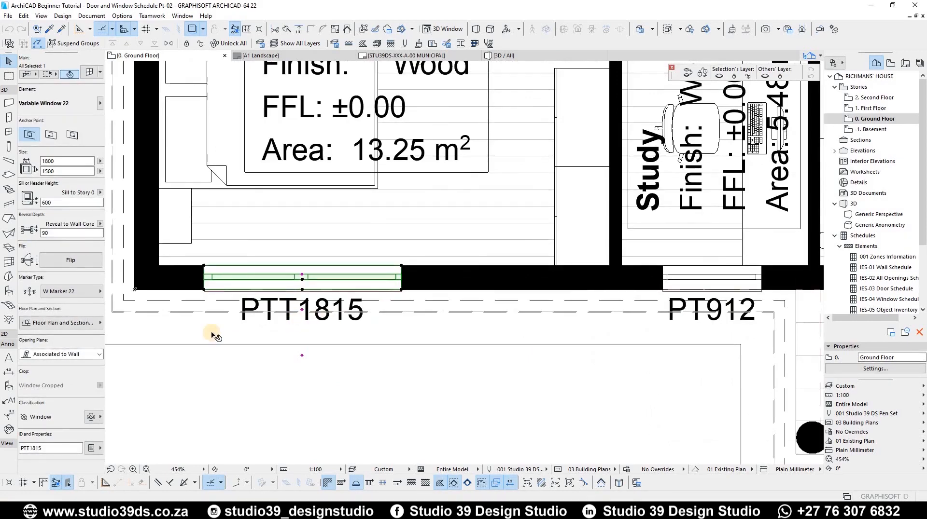
scroll(481, 366, "down", 10)
left_click(159, 361)
scroll(157, 361, "up", 4)
middle_click_drag(536, 245, 406, 333)
scroll(473, 301, "down", 3)
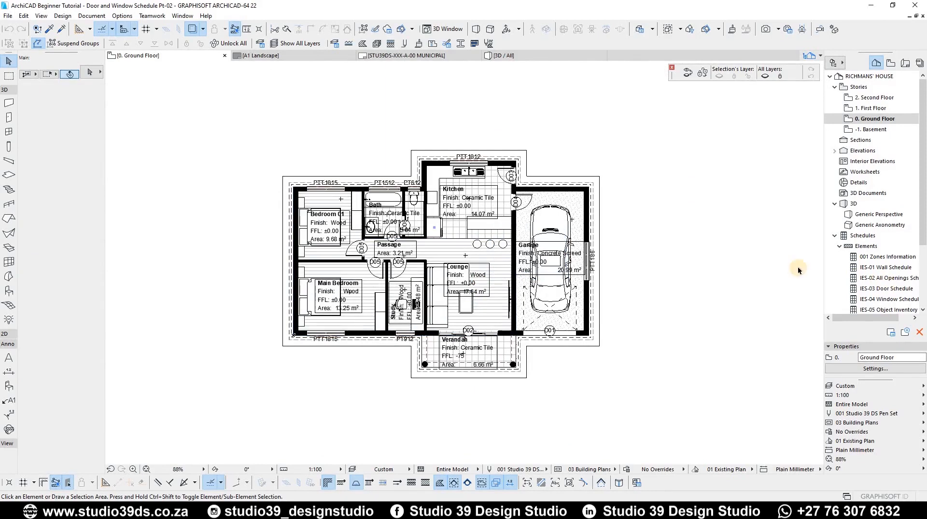
Step: Open the existing IES-03 Door Schedule and look through its door columns from the first to the last
scroll(873, 265, "down", 1)
scroll(873, 265, "down", 2)
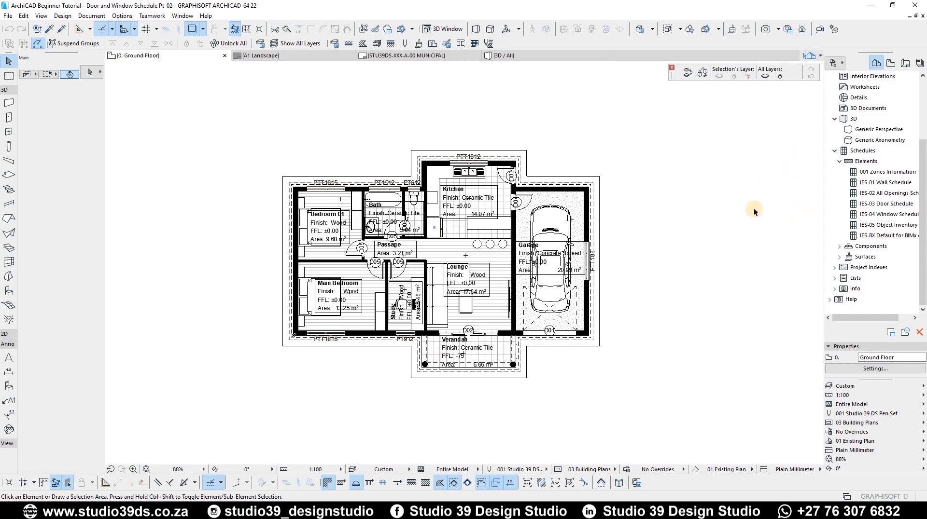
left_click(881, 210)
double_click(871, 205)
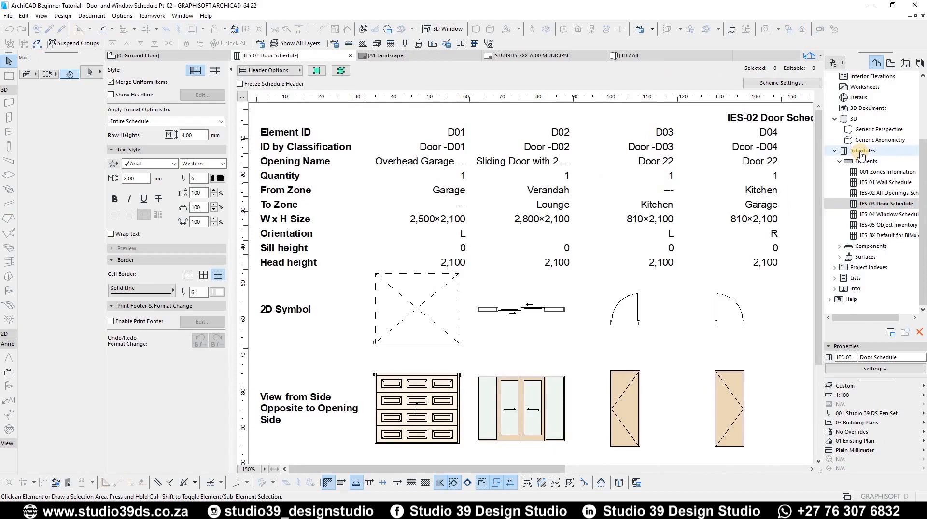
left_click(861, 152)
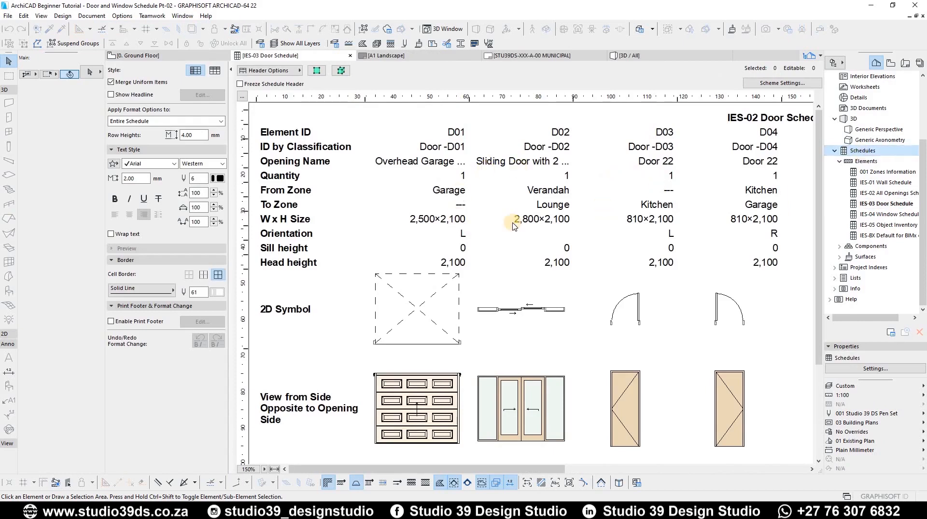
left_click(698, 470)
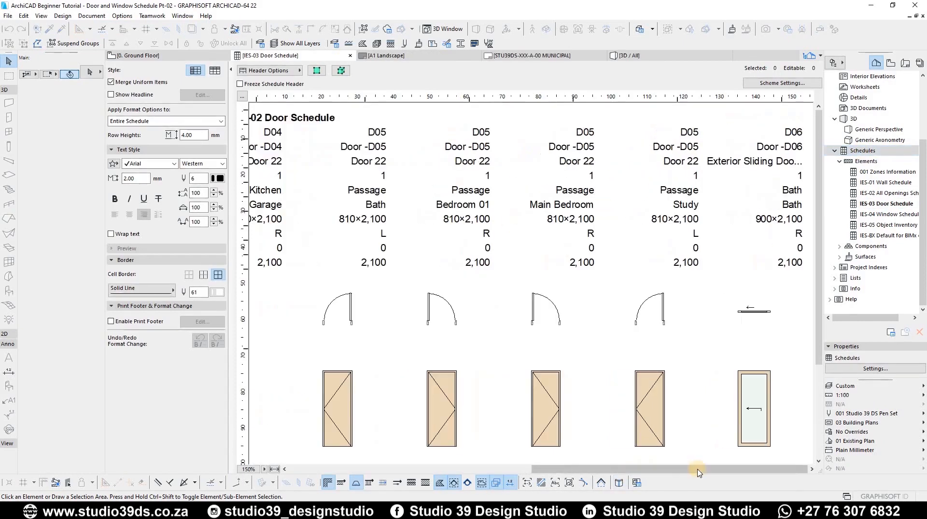
left_click(519, 471)
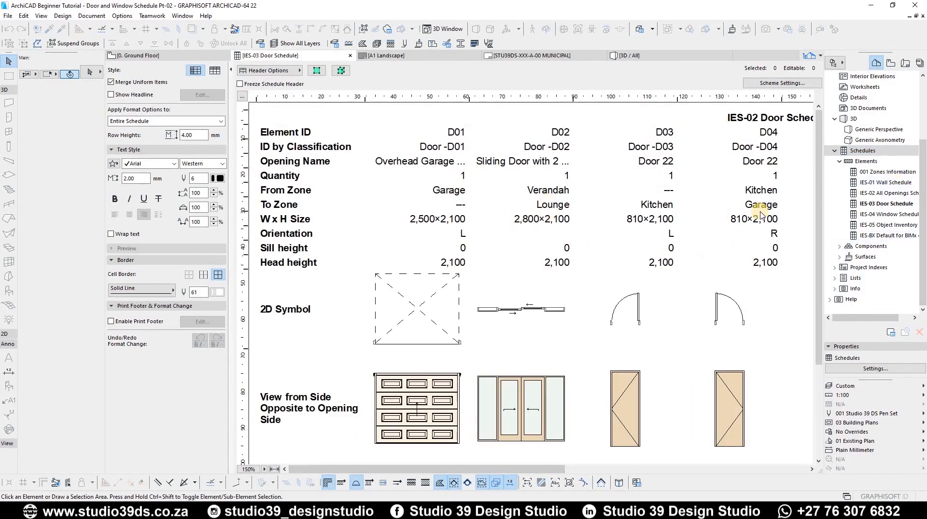
Step: View the existing IES-04 Window Schedule, and return to the ground floor plan
left_click(893, 213)
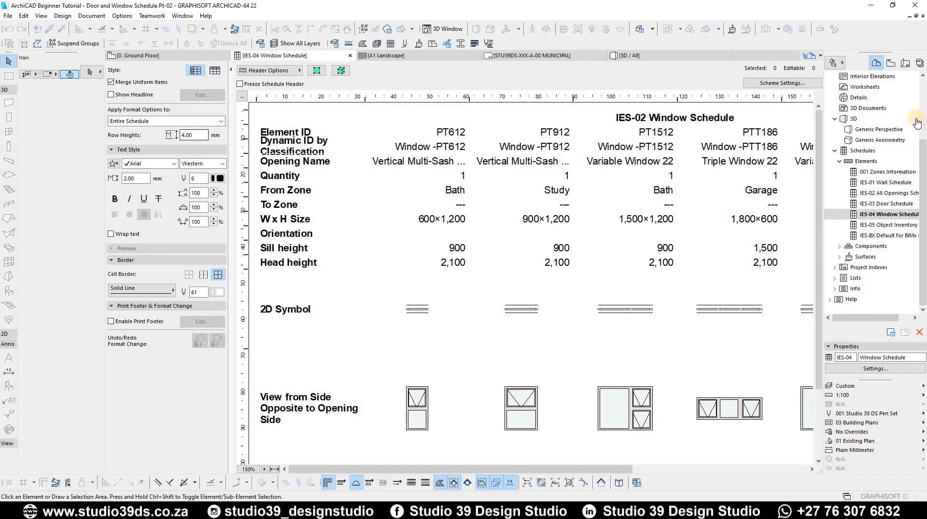
scroll(871, 87, "up", 2)
double_click(874, 76)
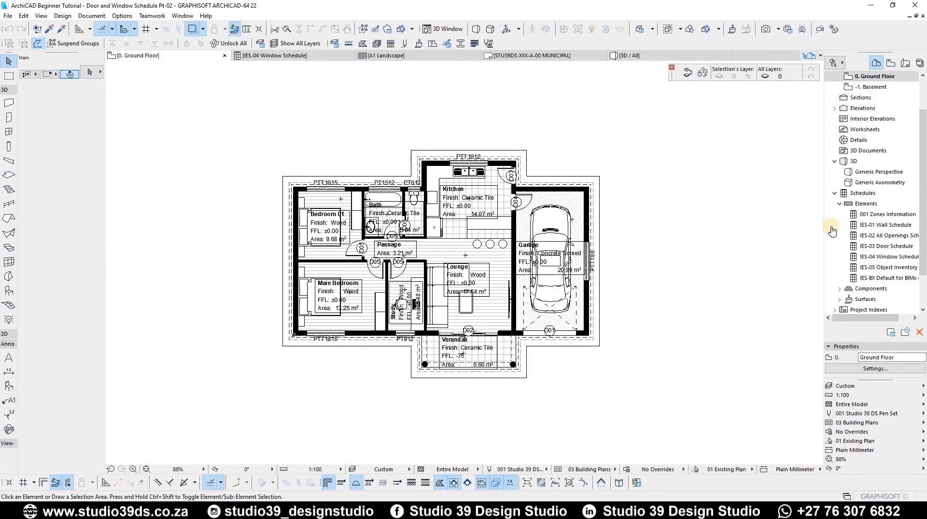
Step: Look through the Elements, Components and Surfaces schedule categories in the project map
left_click(854, 194)
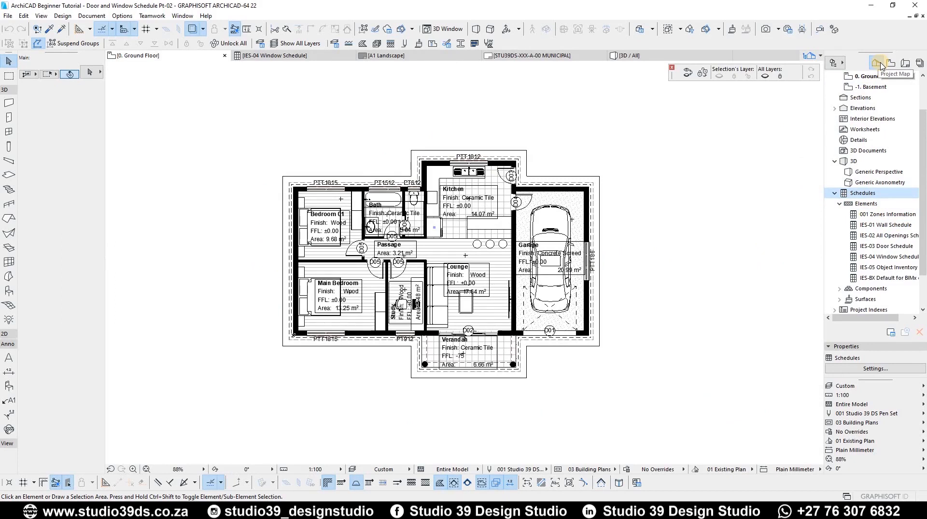
left_click(863, 205)
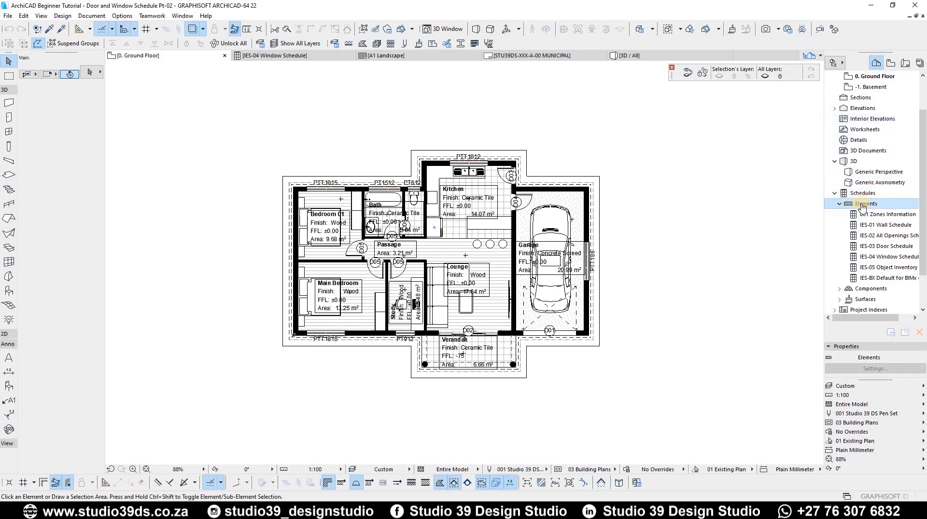
left_click(864, 290)
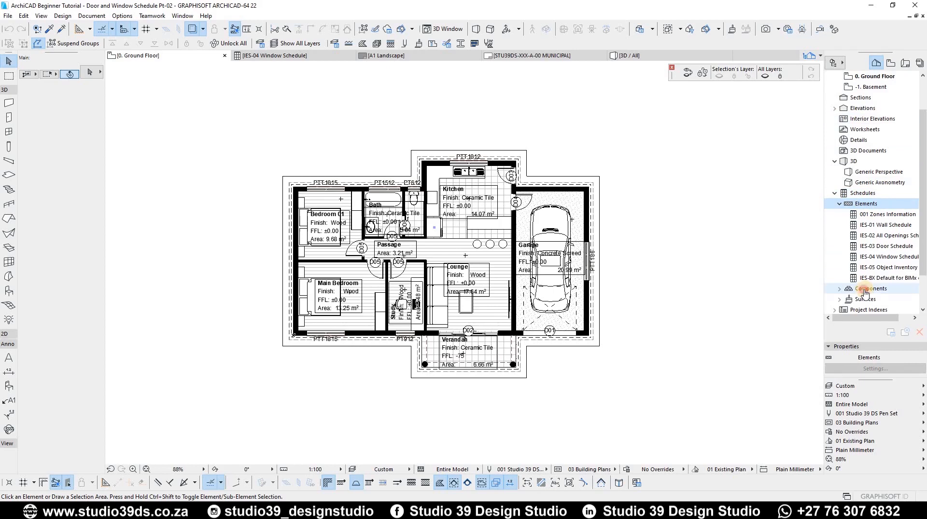
left_click(838, 288)
left_click(839, 267)
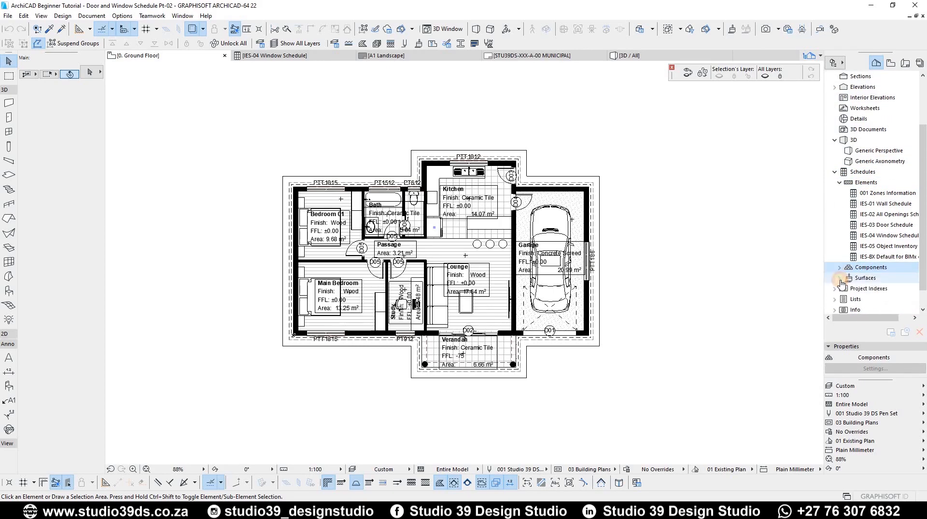
left_click(839, 278)
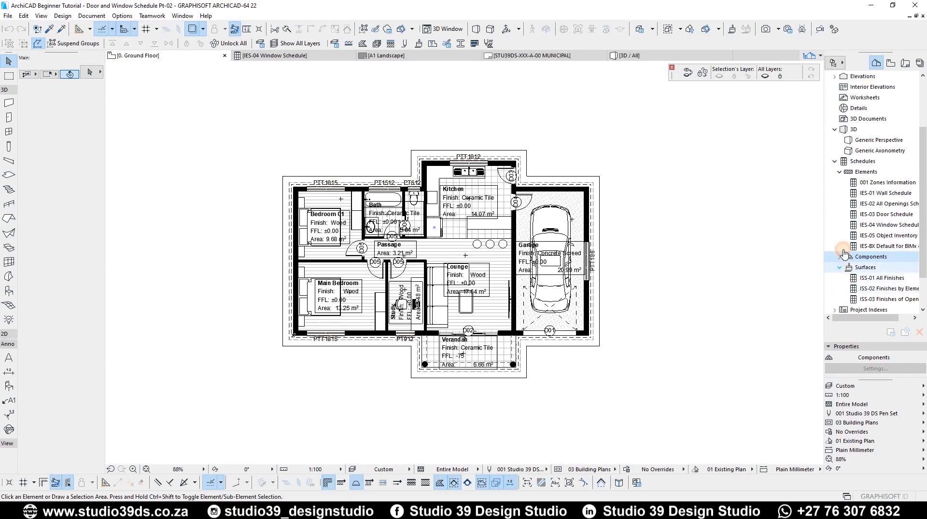
left_click(839, 267)
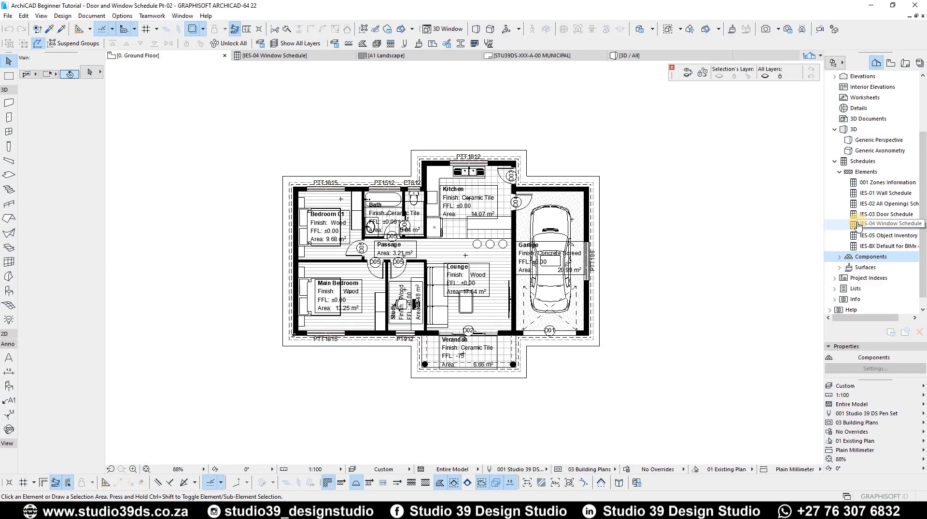
left_click(865, 171)
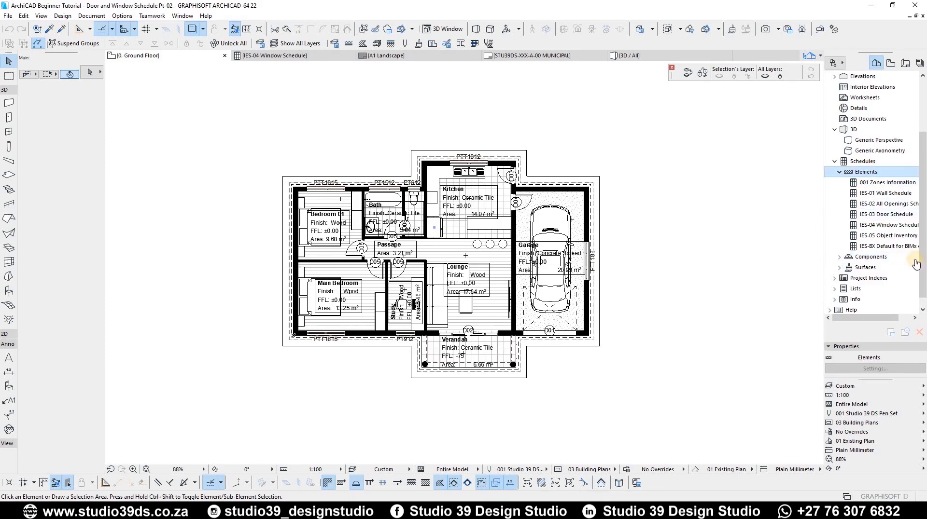
Step: Start a new schedule scheme in the Elements category and give it the ID STU-01-DS
right_click(851, 172)
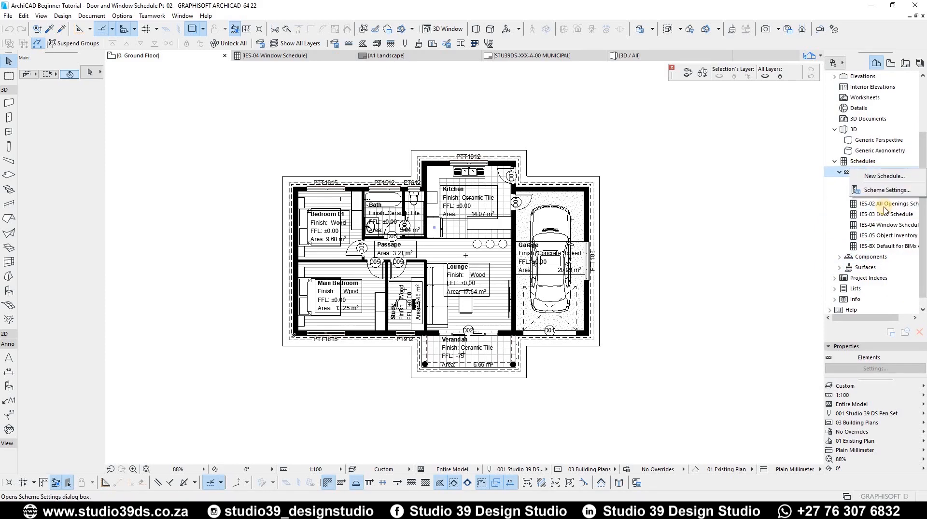
left_click(884, 177)
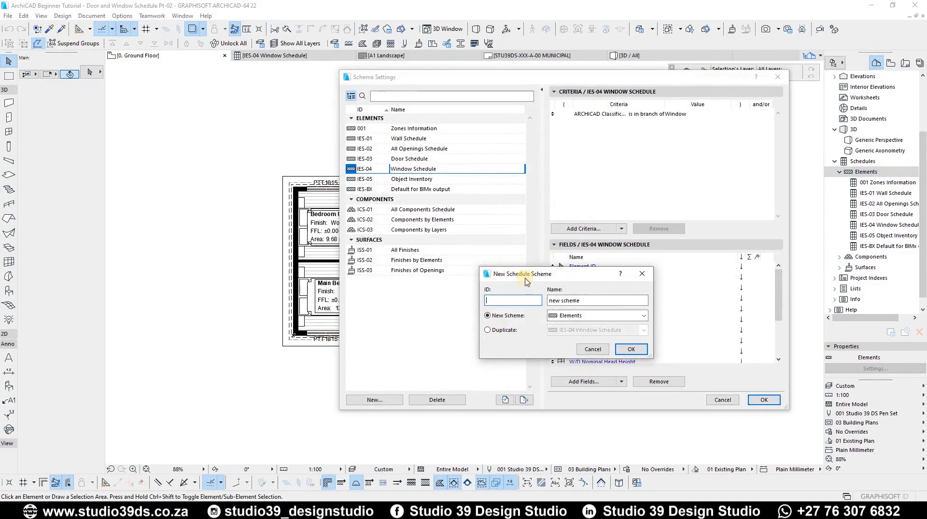
left_click_drag(573, 246, 512, 198)
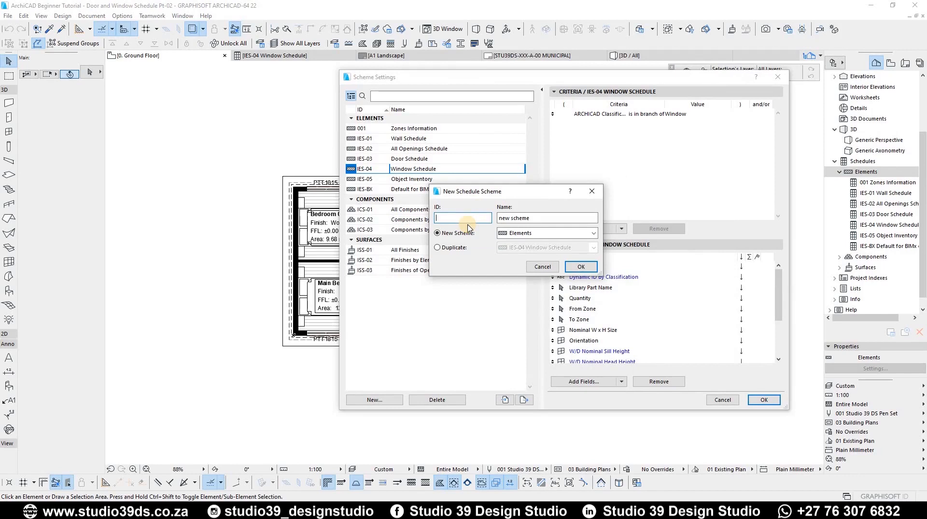
type("STU-01-DS")
key("Tab")
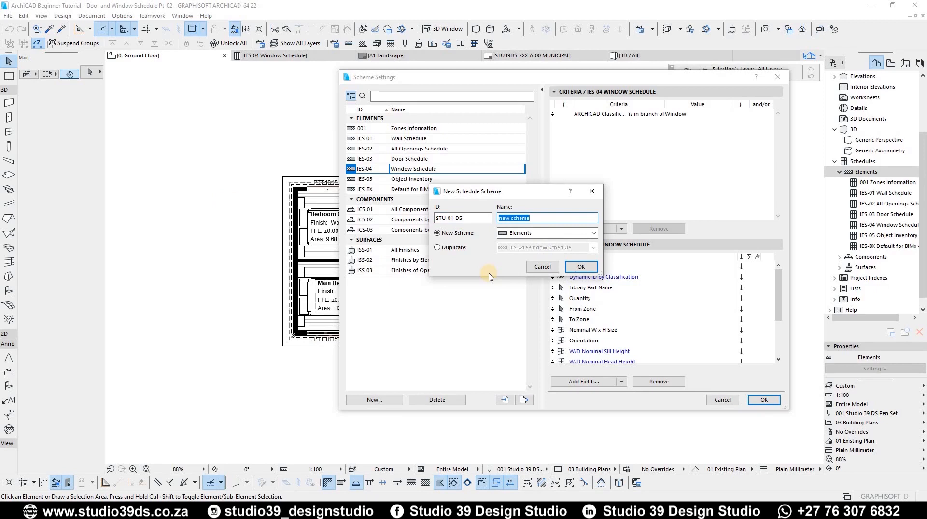
Step: Name the new scheme Door Schedule and create it with the scheme type kept as Elements
type("Door Schud")
type("e")
key("BackSpace")
key("BackSpace")
key("BackSpace")
key("BackSpace")
type("hedule")
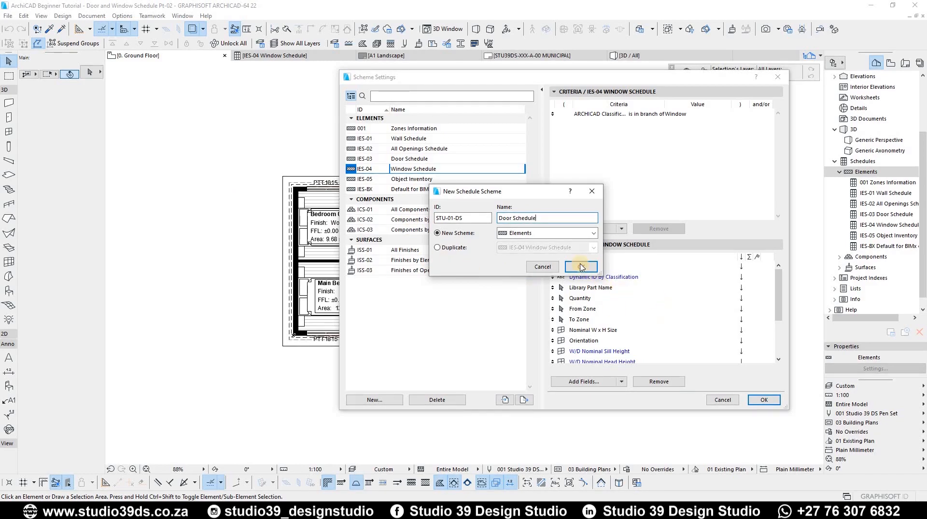
left_click(593, 233)
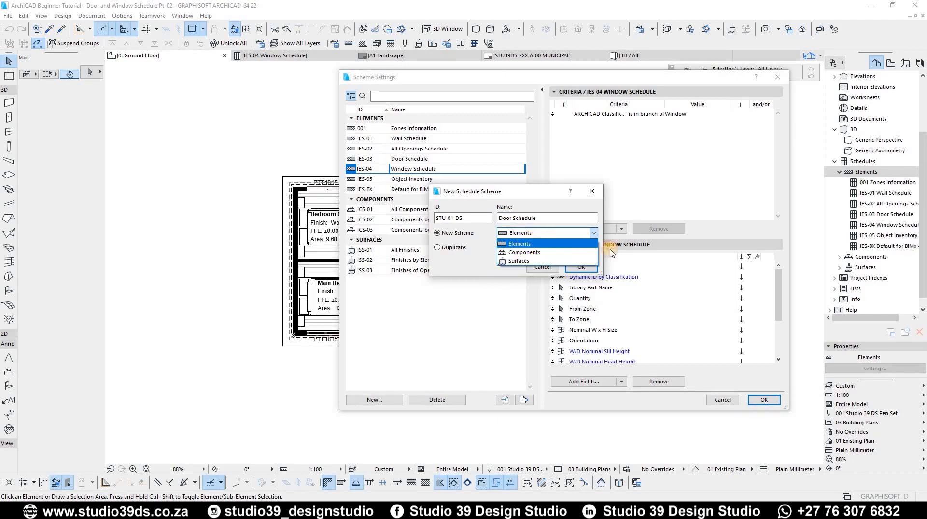
left_click(572, 270)
left_click(582, 268)
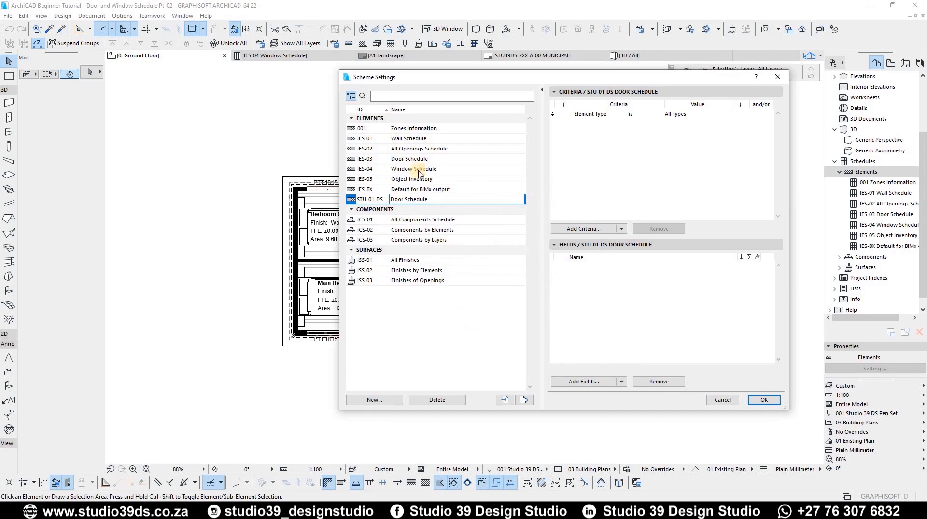
Step: Change the ID of the Zones Information scheme to STU-00-ZI
left_click(400, 126)
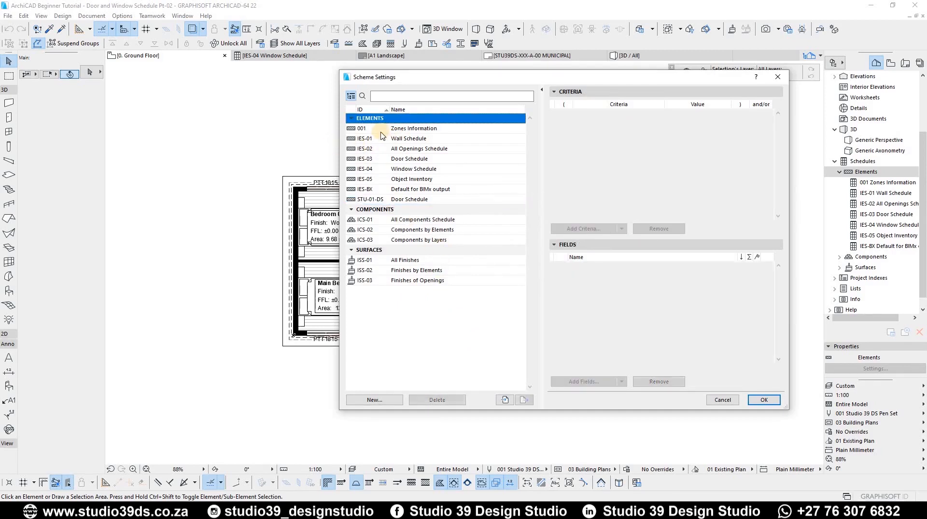
left_click(377, 132)
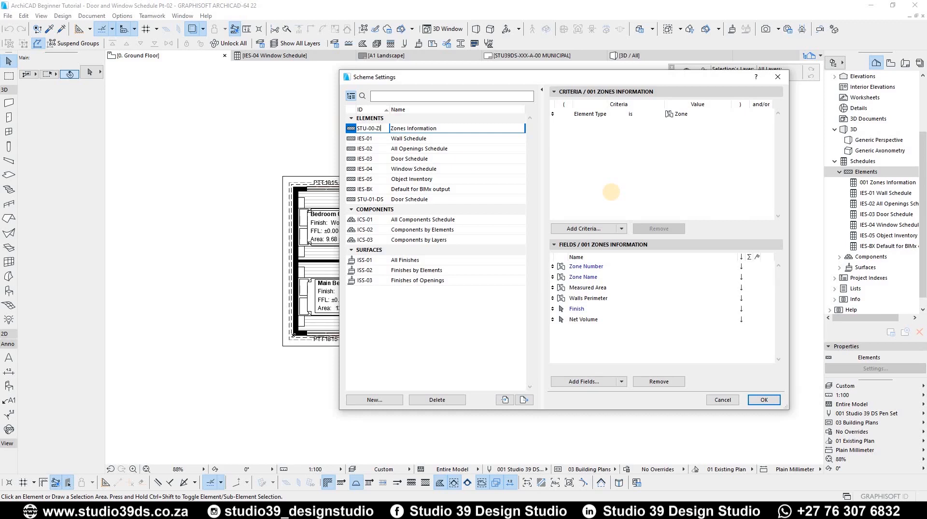
left_click(495, 331)
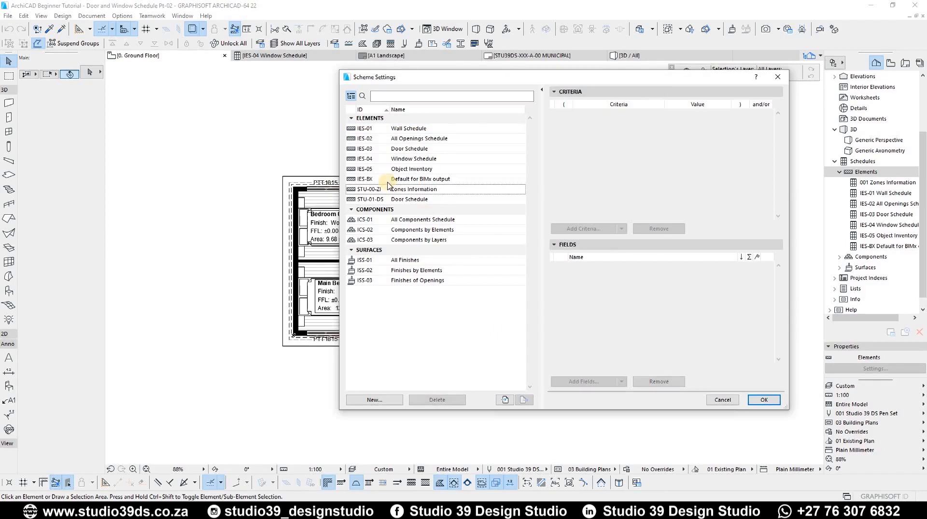
left_click(391, 199)
left_click(392, 369)
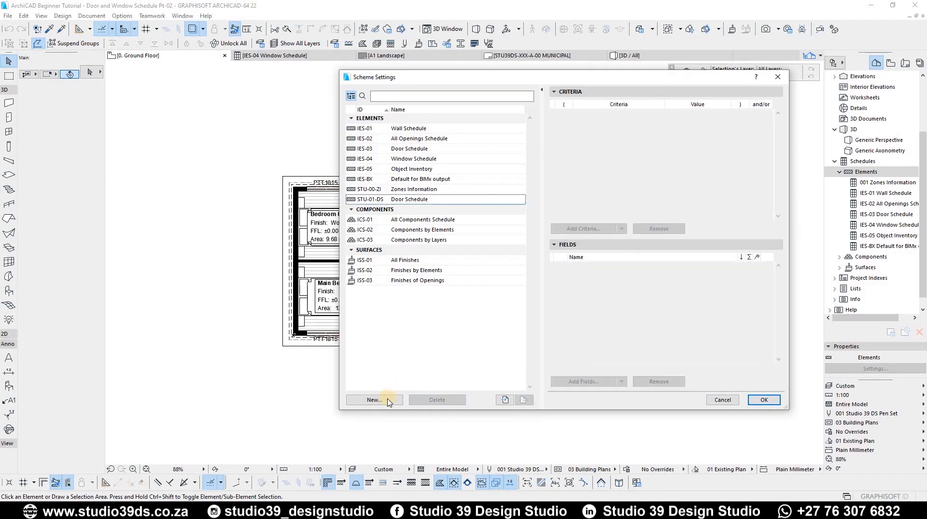
Step: Create an Elements scheme with ID STU-02-WS named Window Schedule, and select the STU-01-DS Door Schedule scheme
left_click(374, 400)
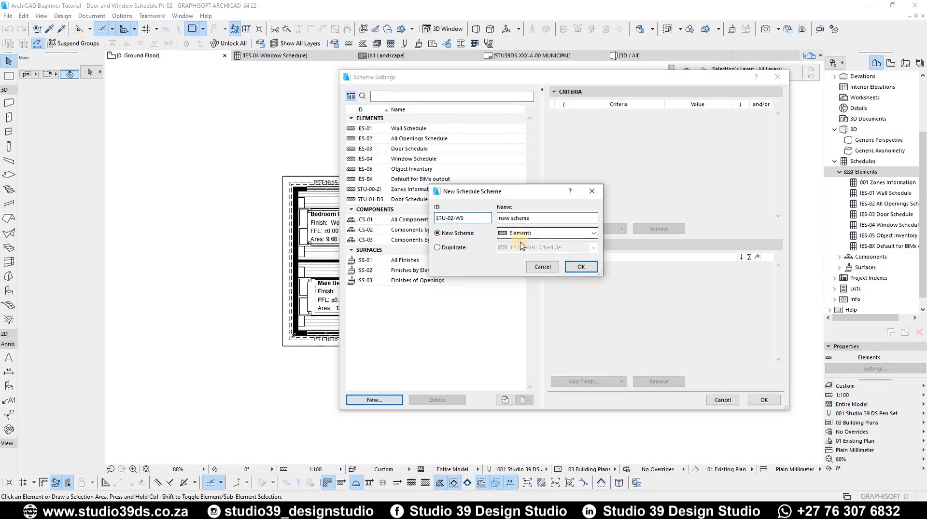
left_click(550, 219)
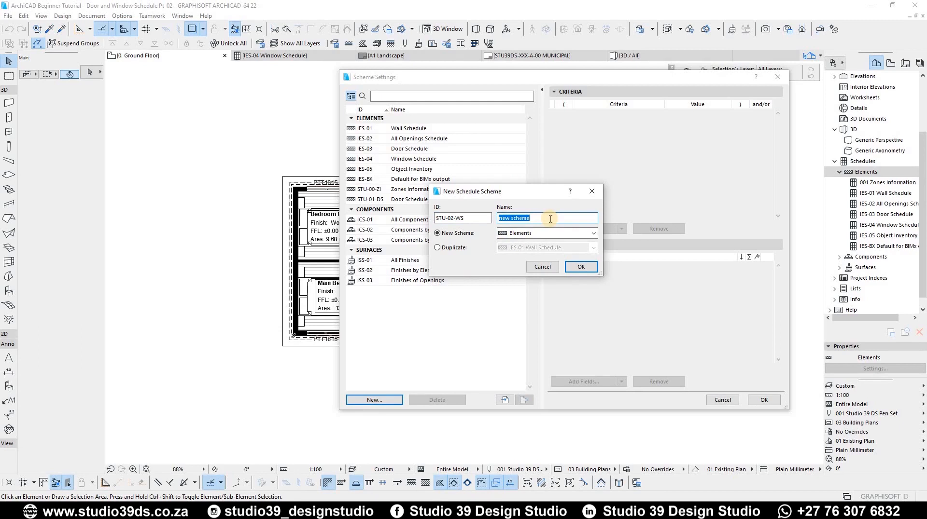
type("Window Schedule")
left_click(582, 268)
left_click(381, 199)
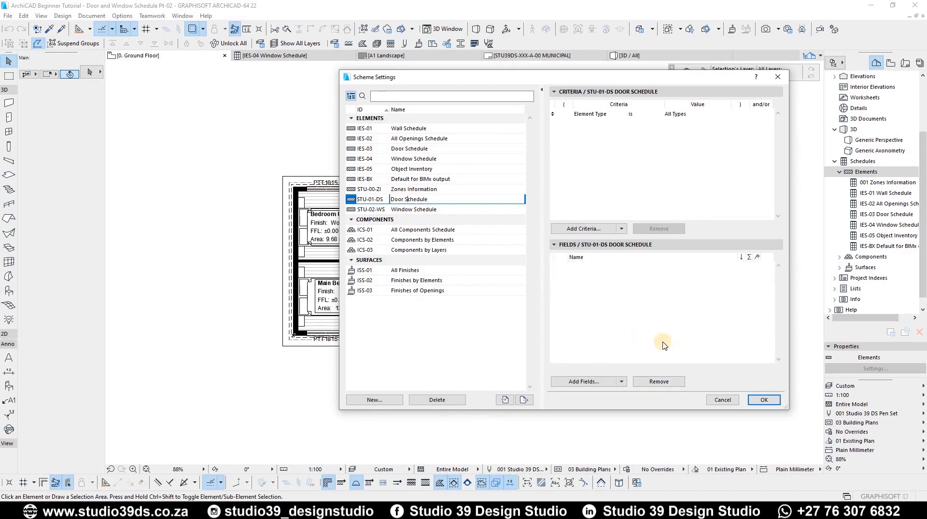
Step: Set the Element Type criterion of the STU-01-DS Door Schedule scheme to Door
left_click(618, 114)
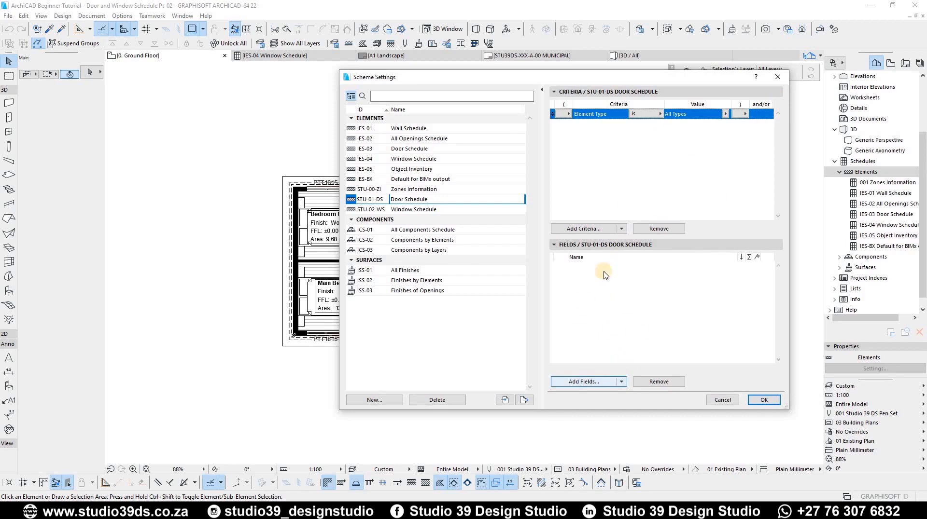
left_click(590, 381)
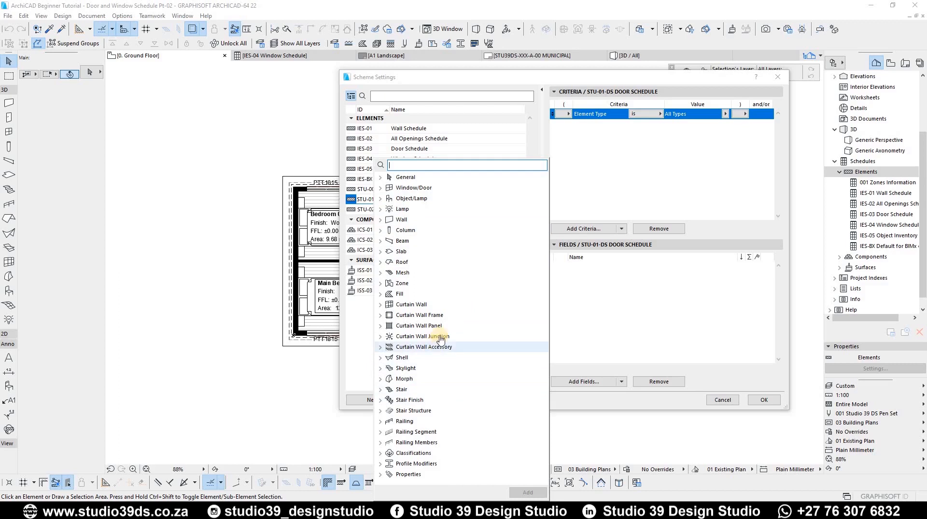
left_click(634, 165)
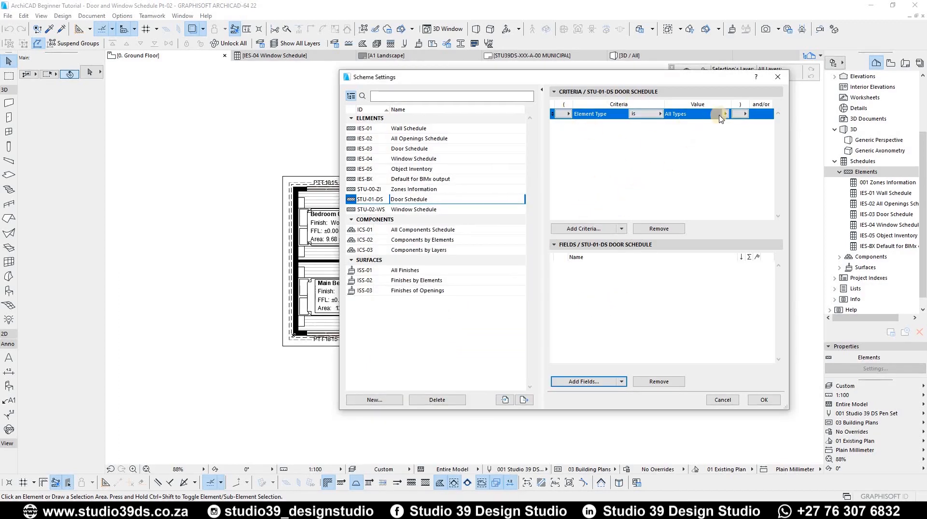
left_click(593, 119)
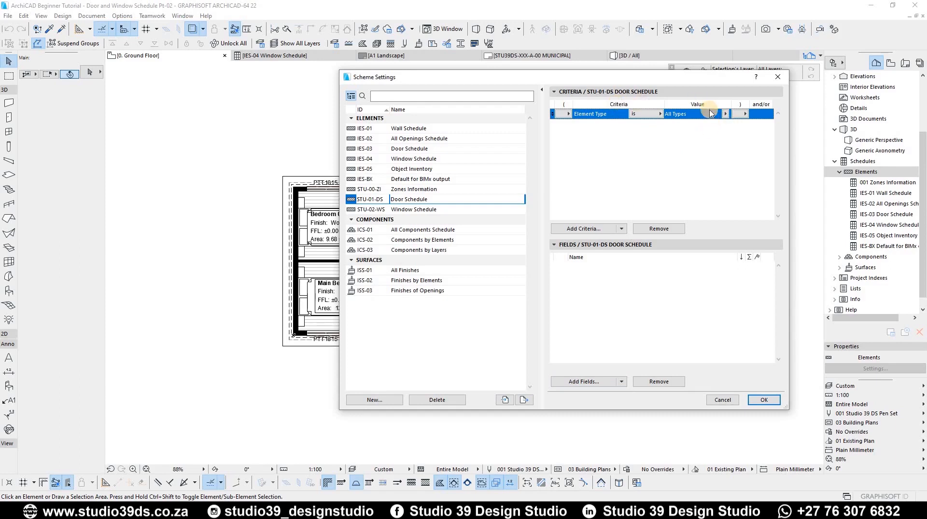
left_click(726, 114)
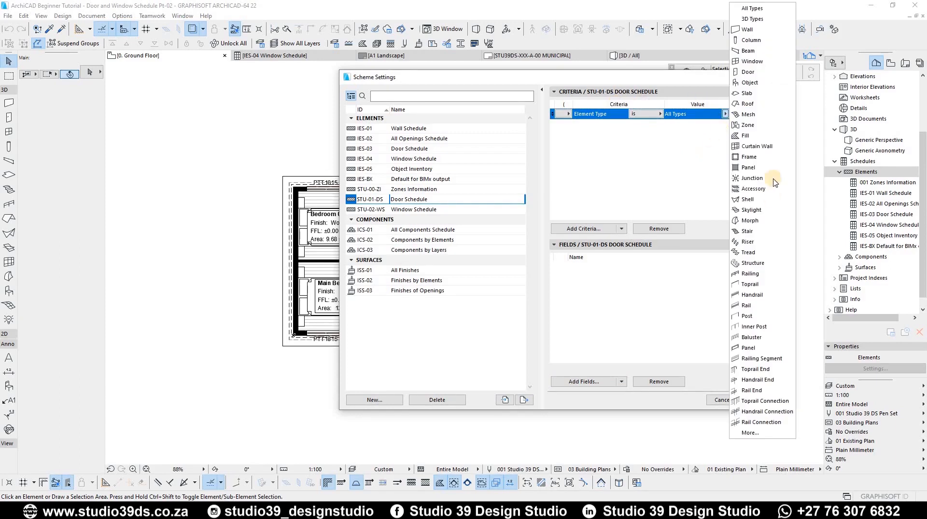
left_click(752, 74)
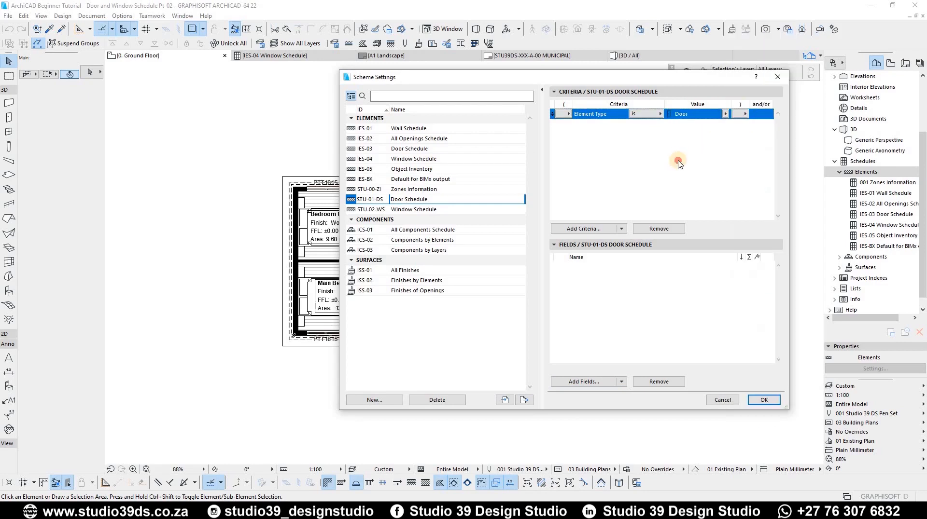
Step: Look through the available field groups and the criteria groups Main, Geometry, Positioning, and ID and Categories
left_click(583, 382)
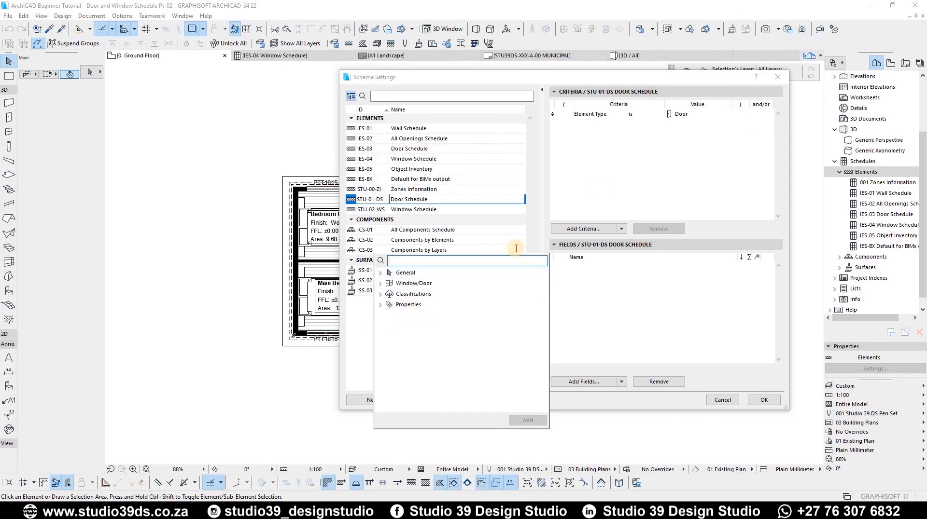
left_click(649, 151)
left_click(685, 116)
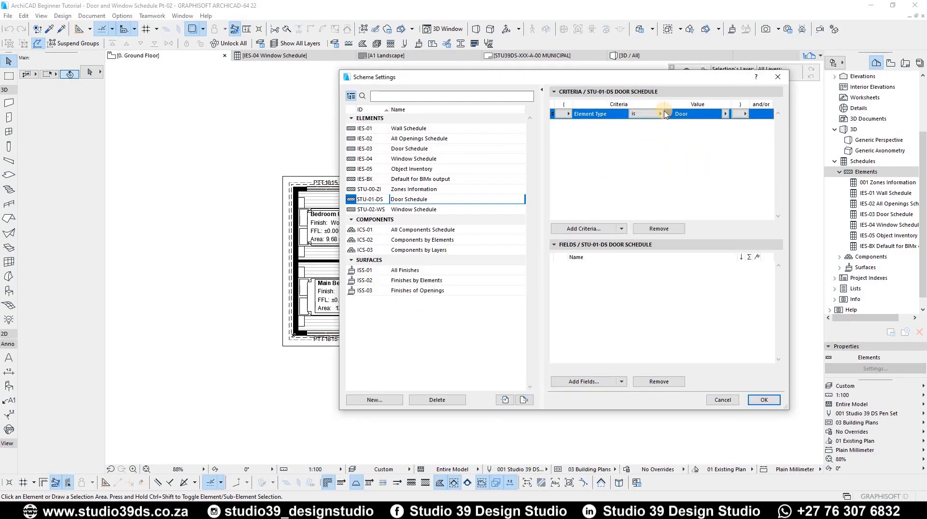
left_click(584, 229)
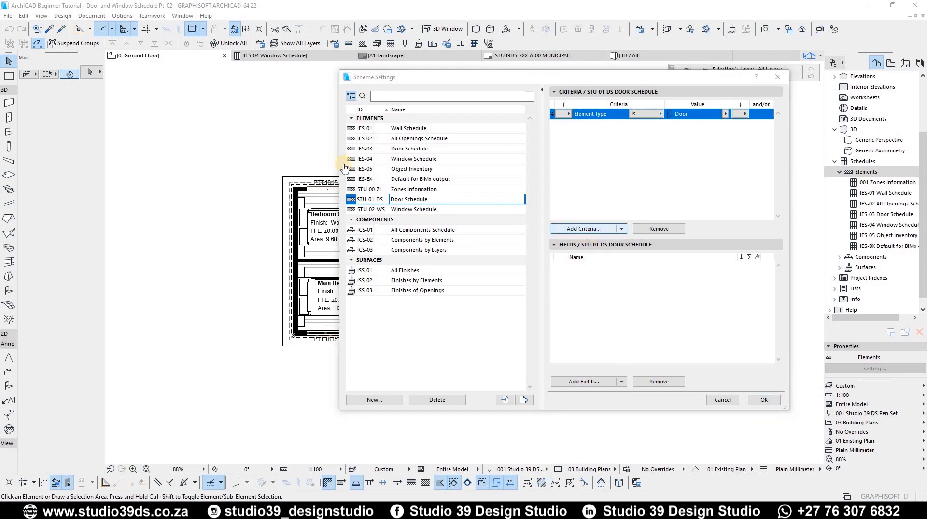
left_click(380, 130)
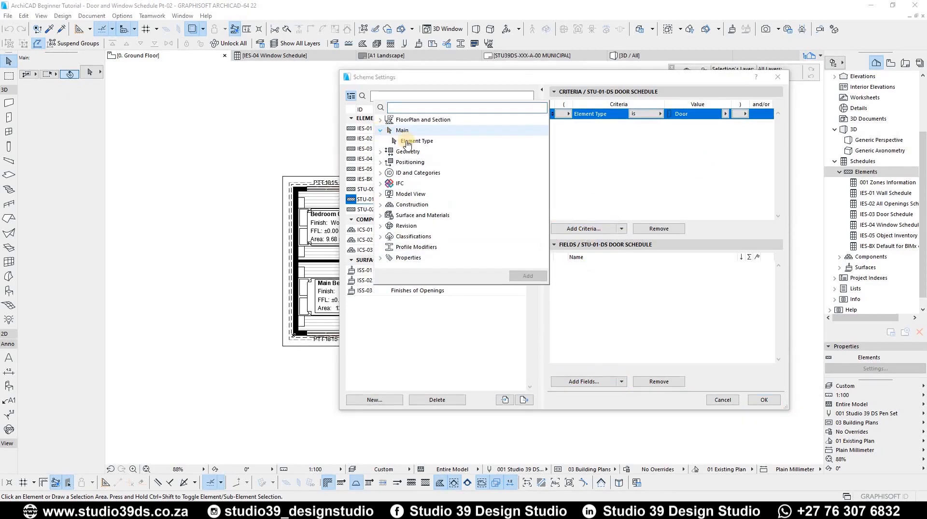
left_click(408, 141)
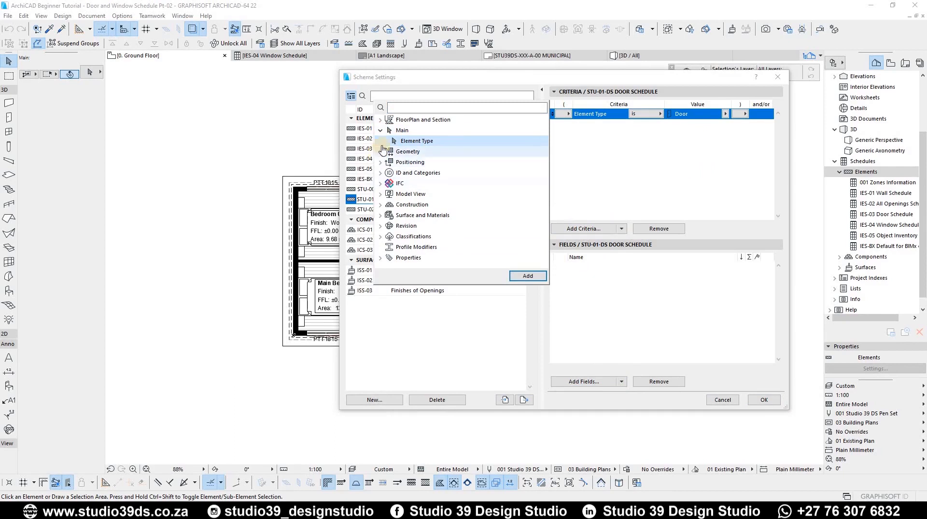
left_click(381, 151)
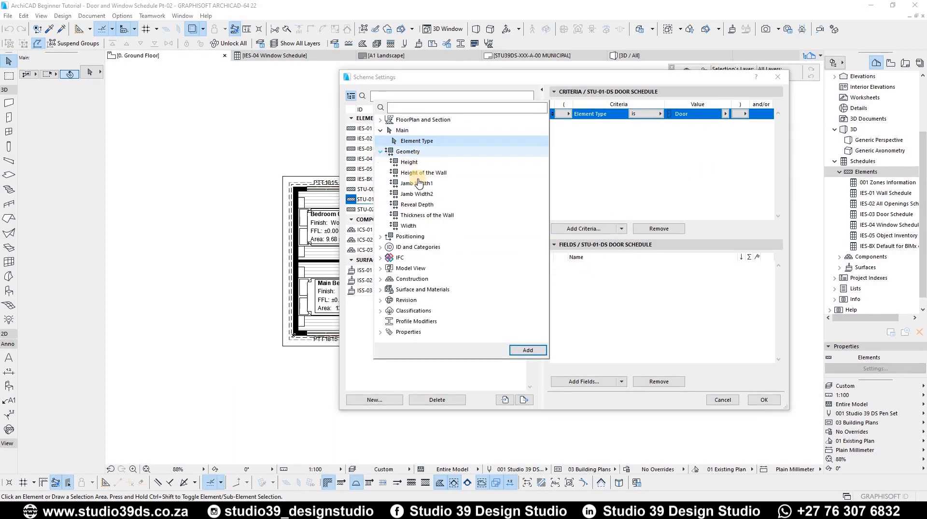
left_click(381, 151)
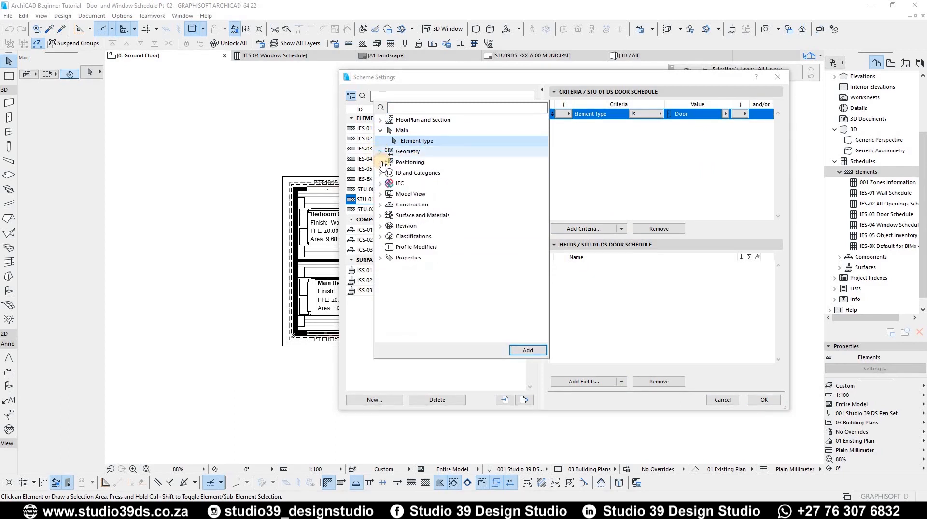
left_click(381, 163)
left_click(382, 163)
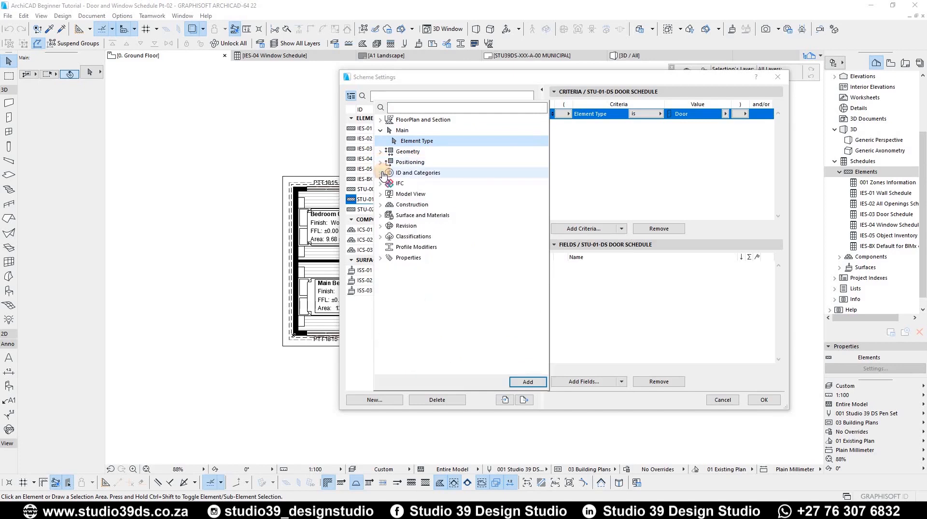
left_click(381, 173)
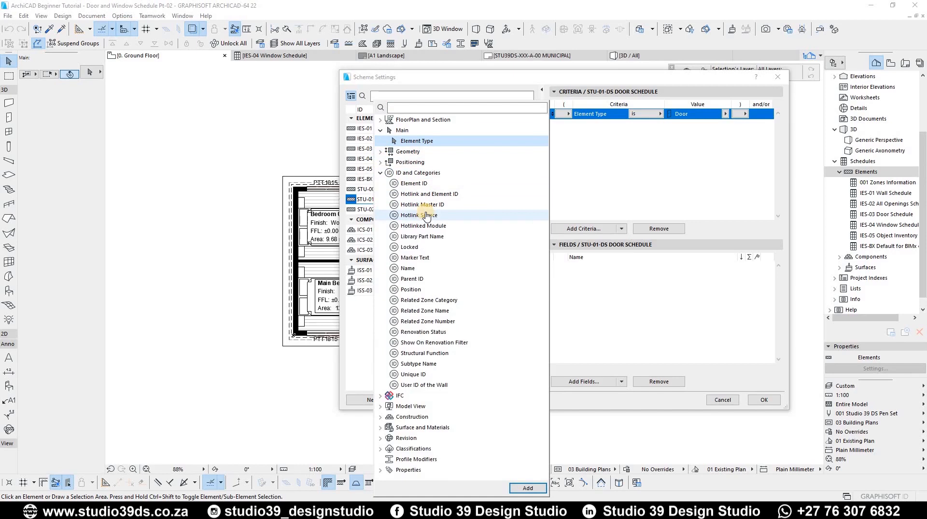
left_click(422, 173)
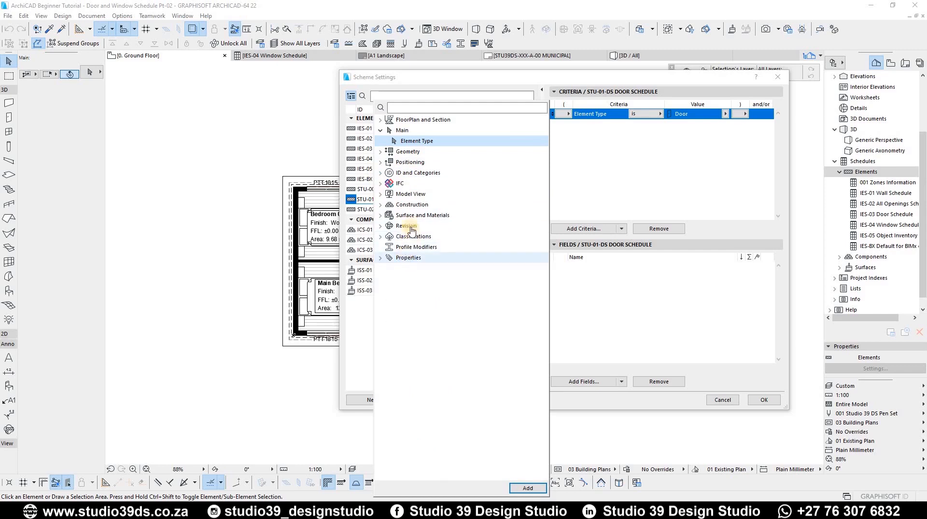
Step: Add a second Element Type criterion to the Door Schedule scheme and set its value to Window
double_click(392, 132)
double_click(391, 132)
left_click(409, 140)
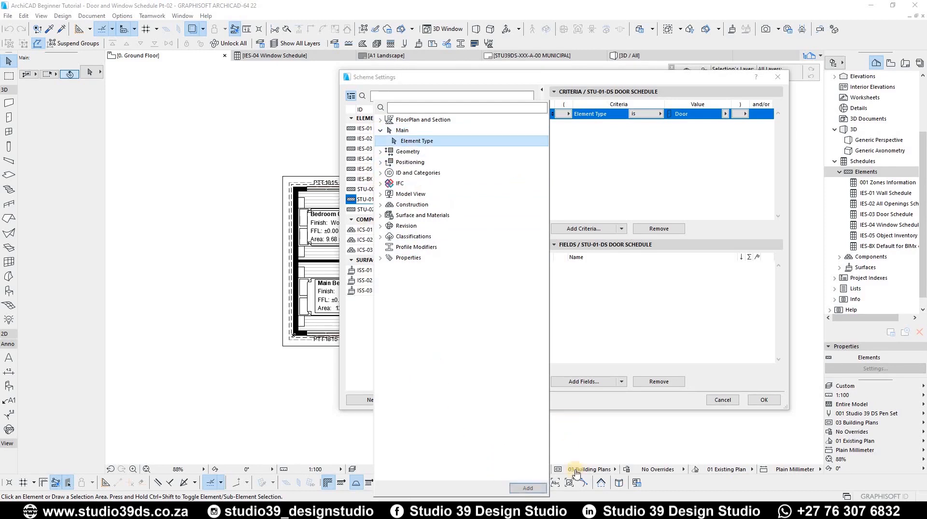
left_click(539, 489)
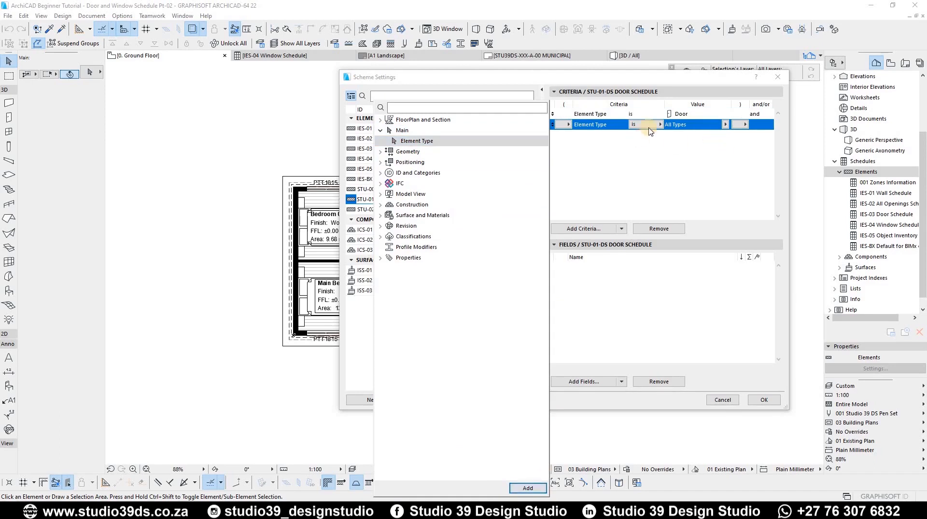
left_click(708, 128)
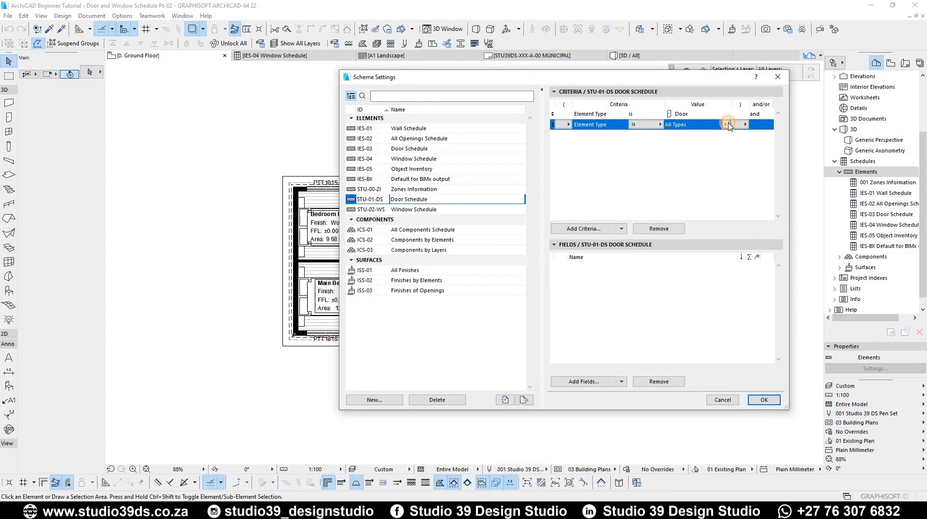
left_click(725, 124)
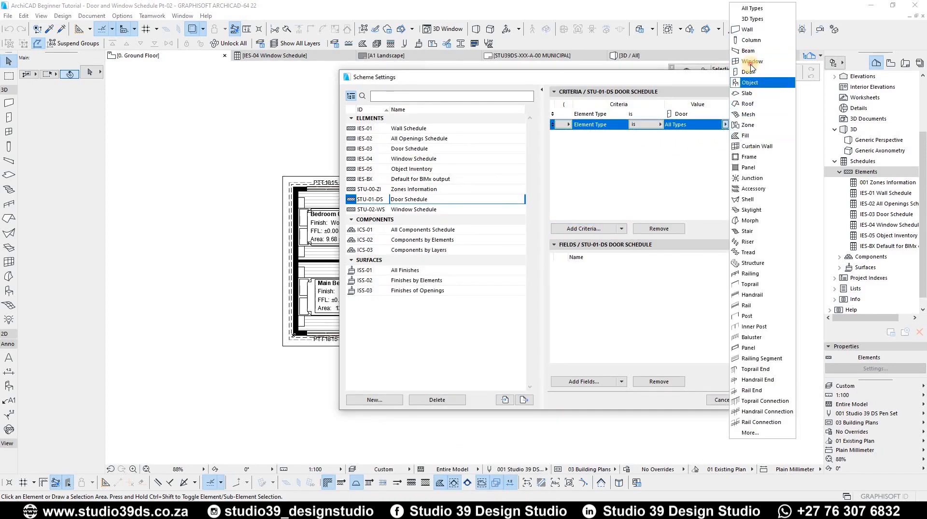
key("Return")
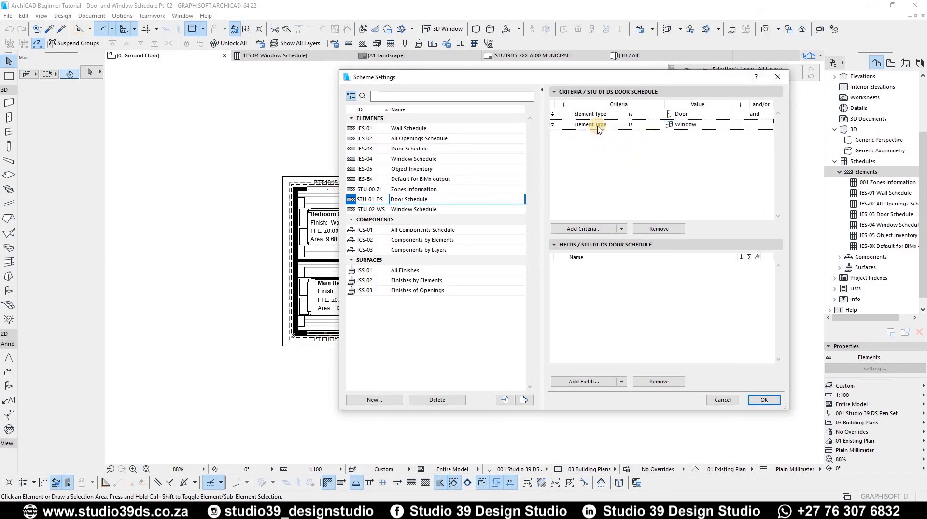
Step: Remove the Window criterion from the Door Schedule scheme
left_click(672, 124)
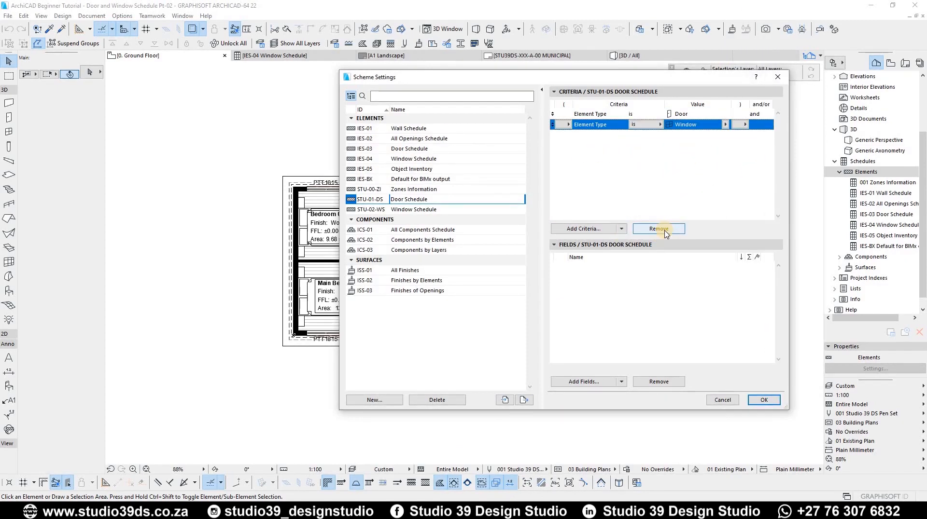
left_click(665, 231)
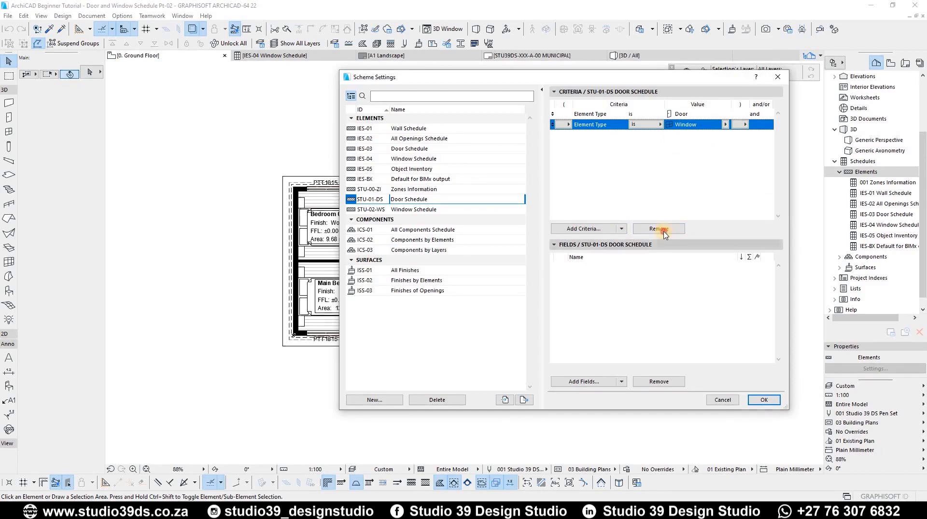
left_click(643, 303)
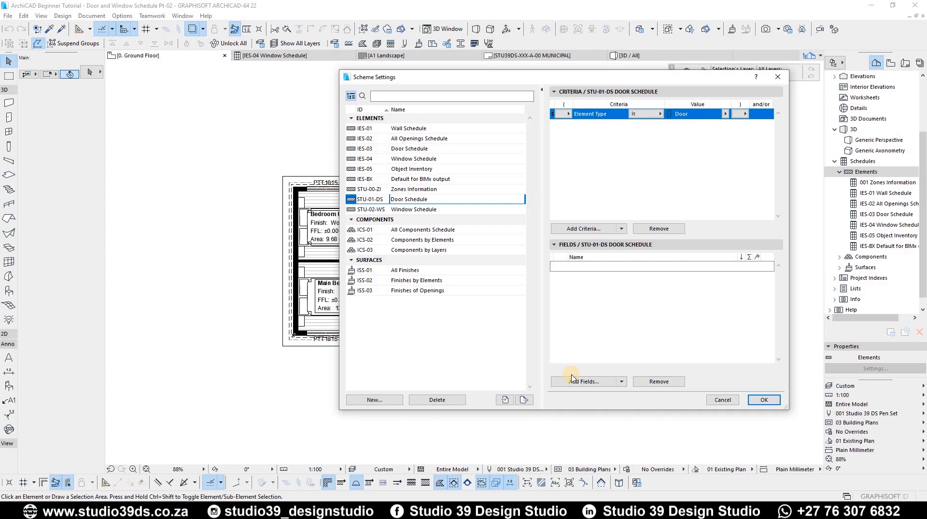
Step: Add the General fields 2D Plan Preview, 3D Front View and Element ID to the Door Schedule scheme
left_click(584, 382)
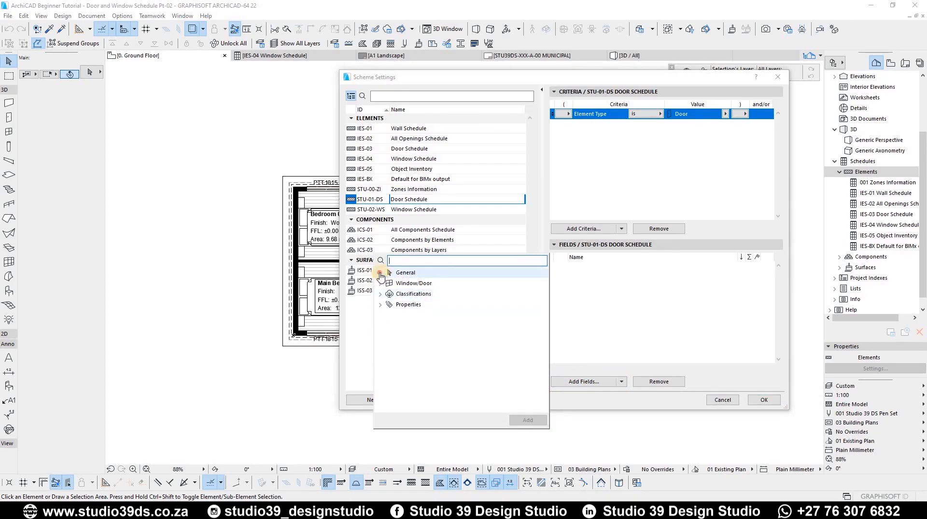
left_click(379, 273)
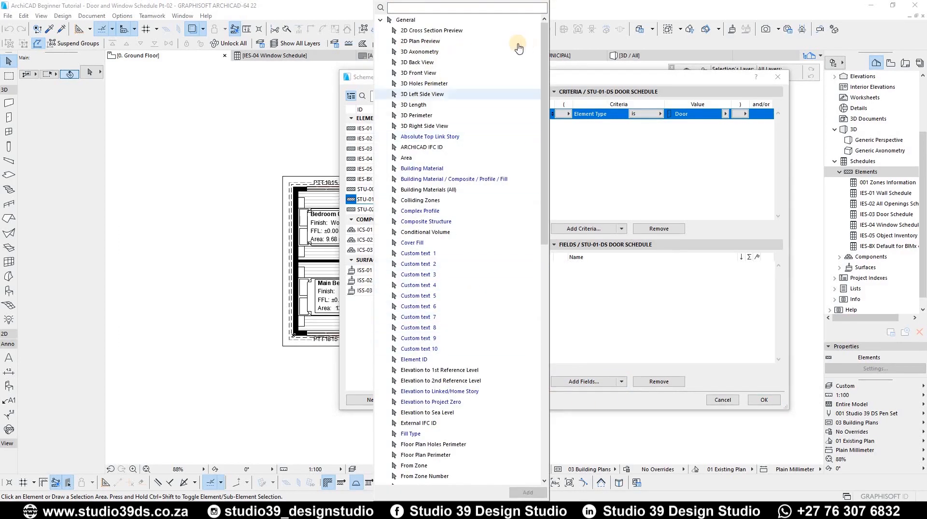
left_click(419, 41)
left_click(529, 491)
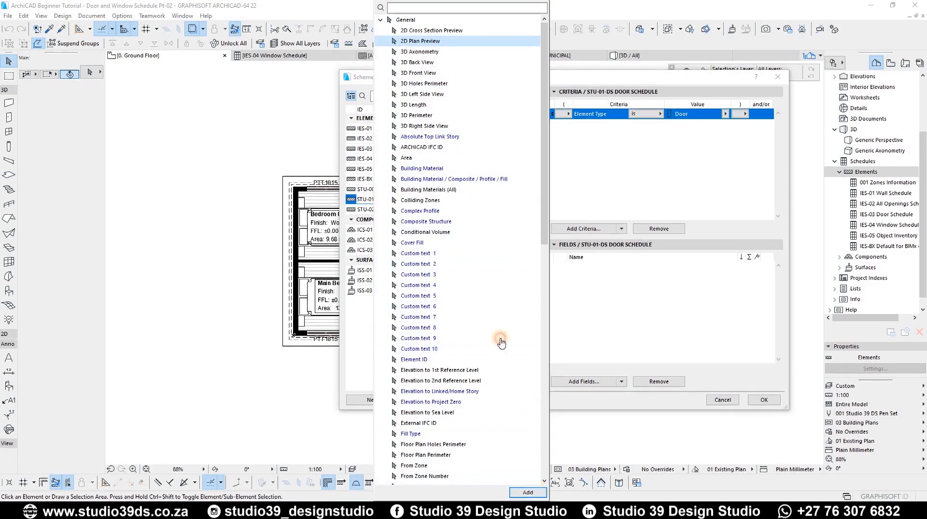
left_click(425, 73)
left_click(528, 492)
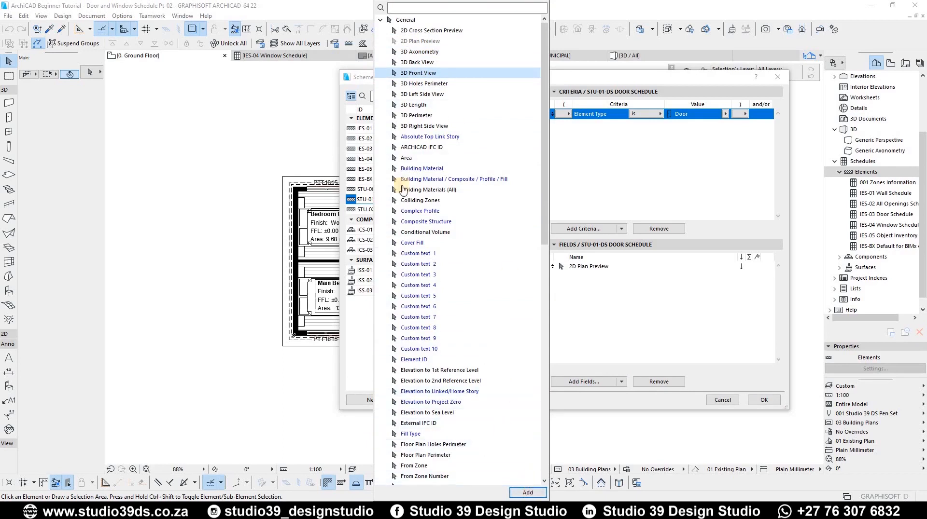
scroll(423, 266, "down", 1)
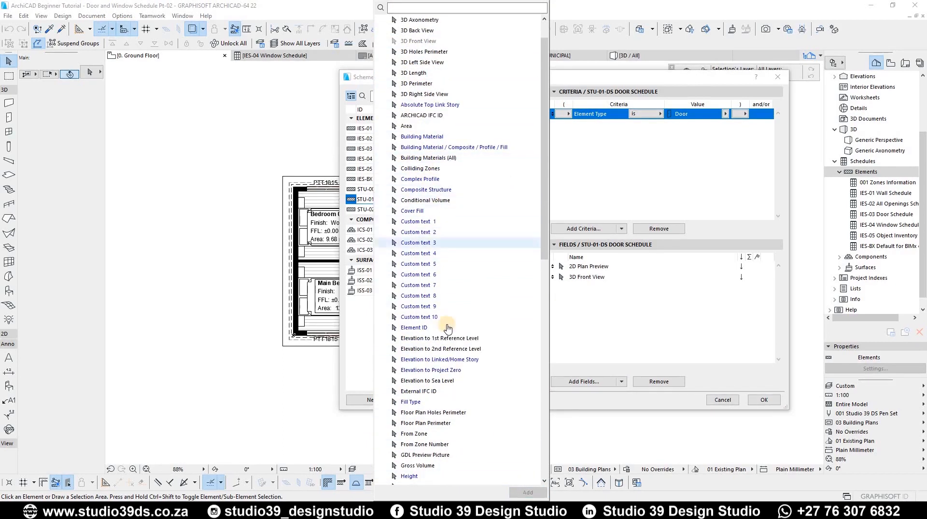
left_click(420, 328)
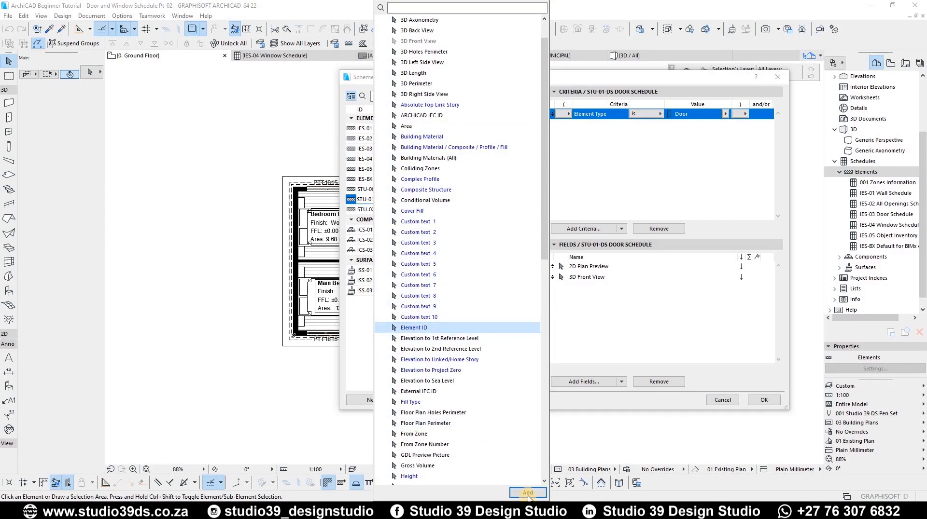
left_click(526, 493)
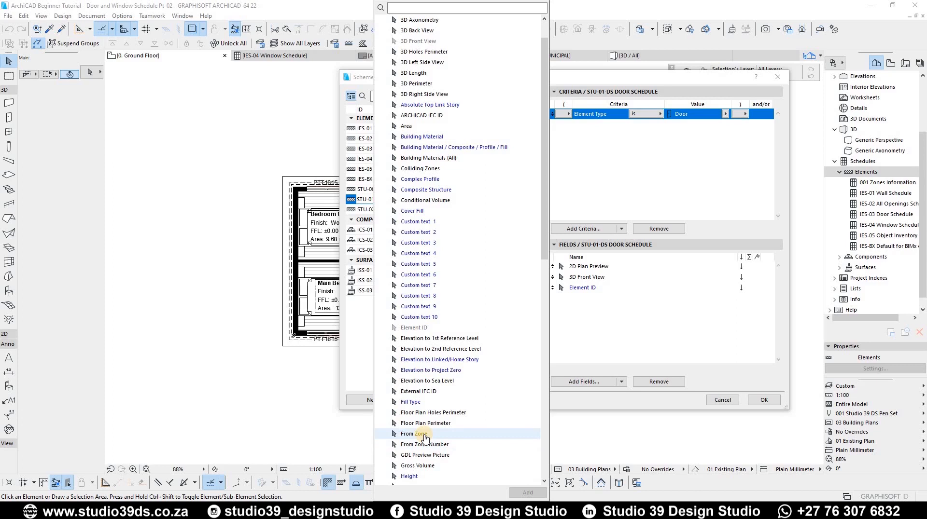
Step: Search the available fields for "zone name" and add Related Zone Name to the Door Schedule scheme
left_click(398, 9)
type("zone name")
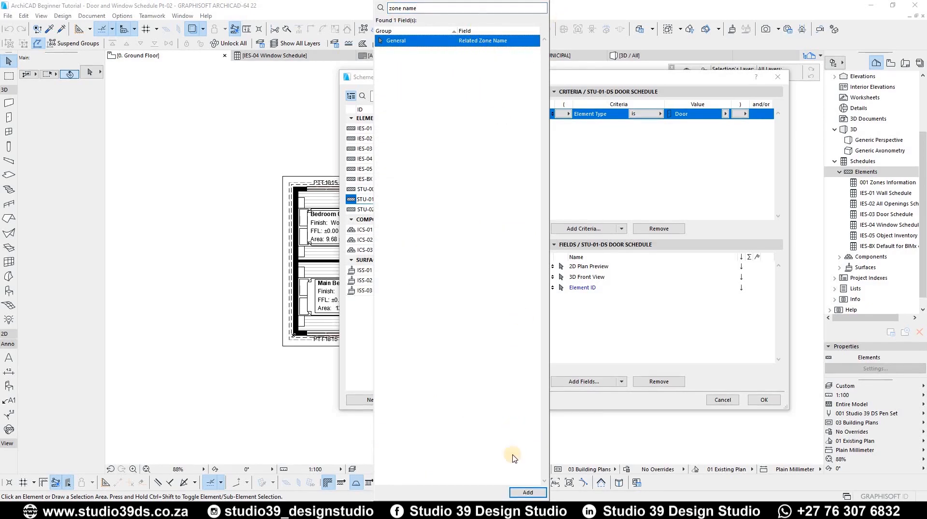
left_click(528, 492)
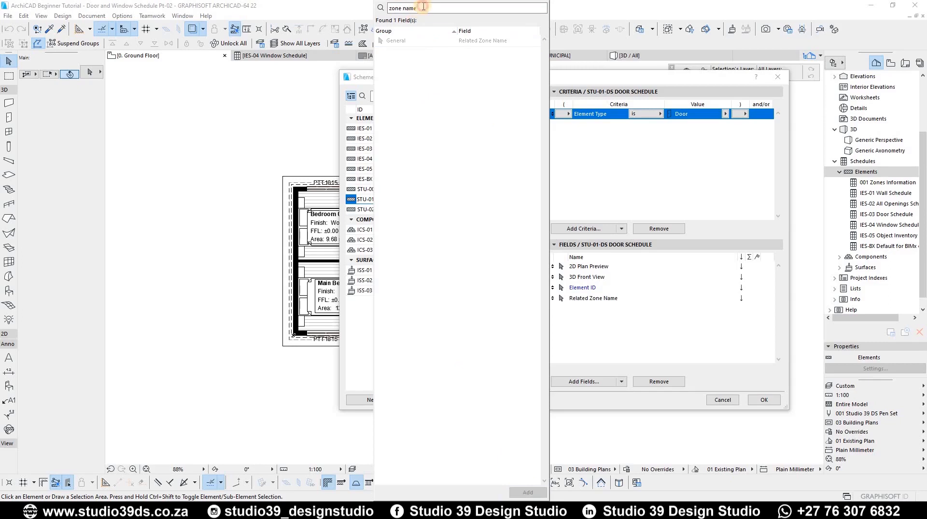
Step: Clear the field search and look through the full list of General fields
key("BackSpace")
key("BackSpace")
key("BackSpace")
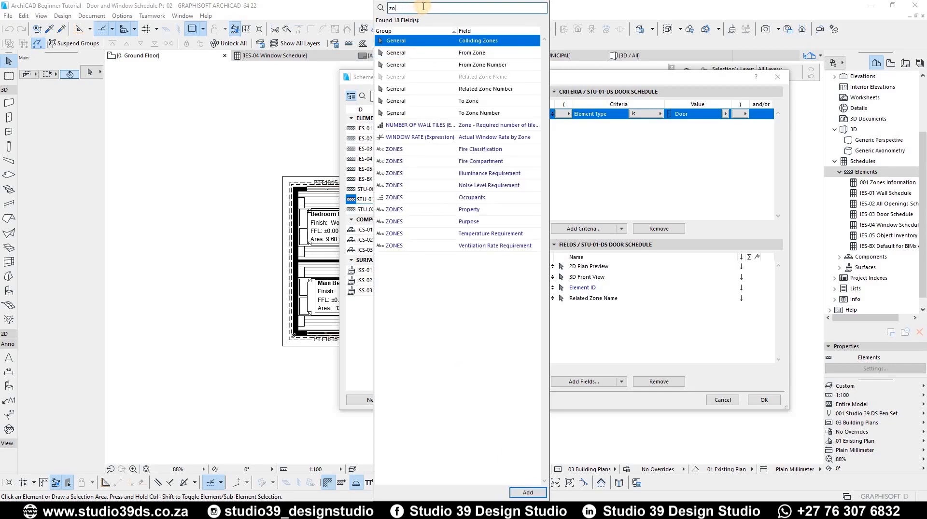
key("BackSpace")
key("BackSpace")
scroll(435, 338, "down", 10)
scroll(440, 405, "up", 15)
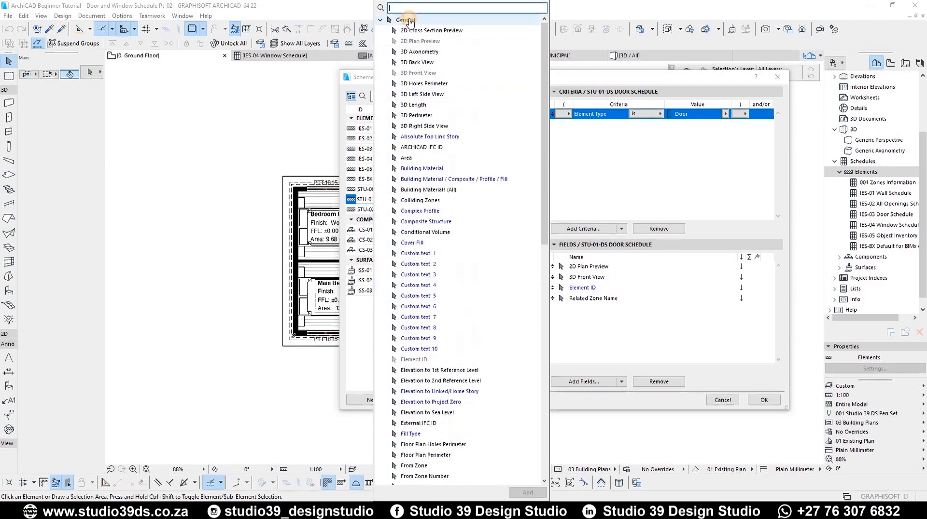
Step: Add the Window/Door fields Nominal W x H Size and Orientation to the Door Schedule scheme
scroll(456, 167, "down", 11)
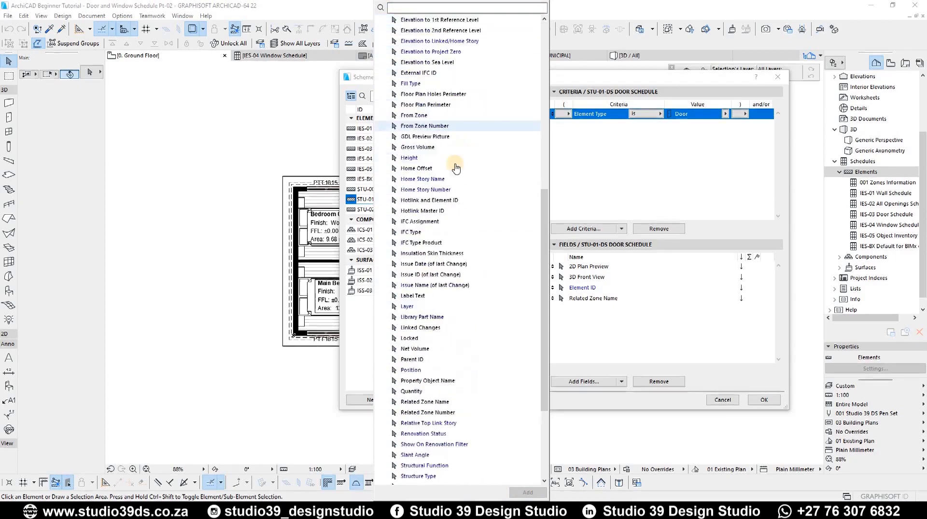
scroll(454, 164, "down", 5)
left_click(381, 455)
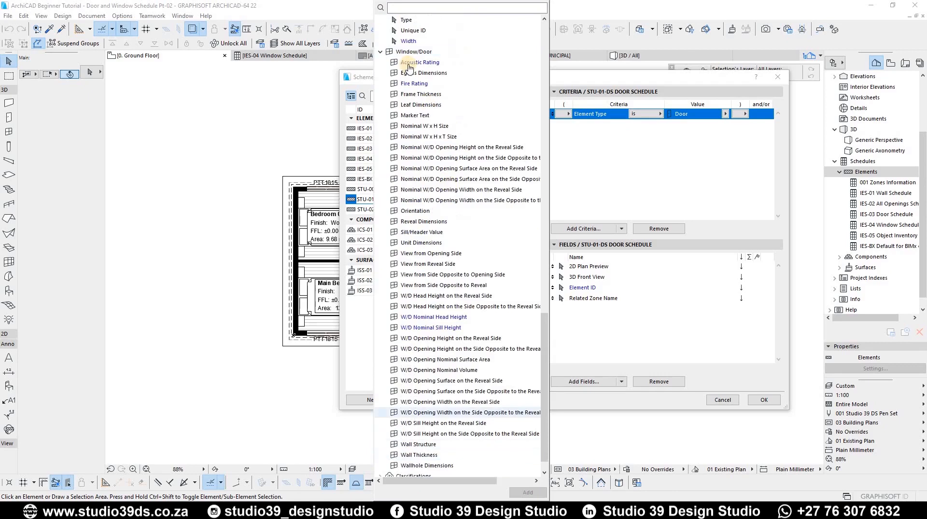
left_click(424, 52)
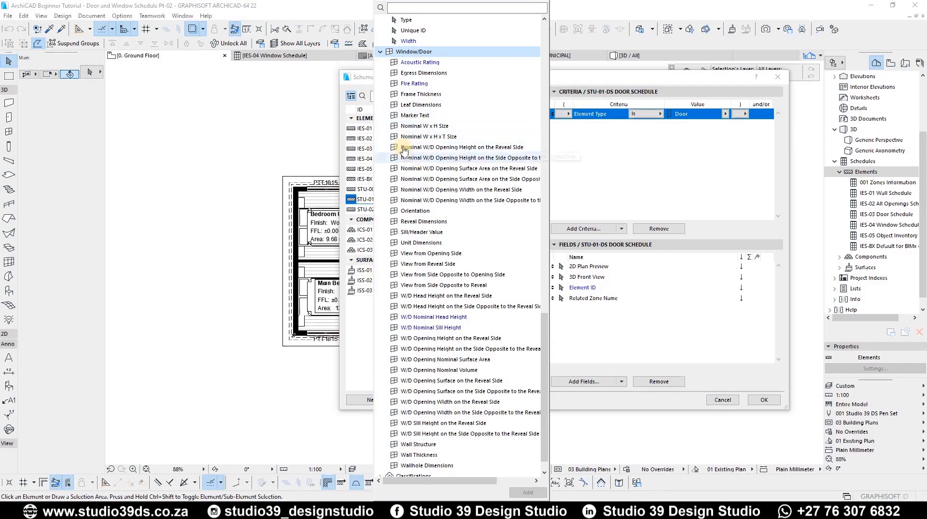
left_click(411, 126)
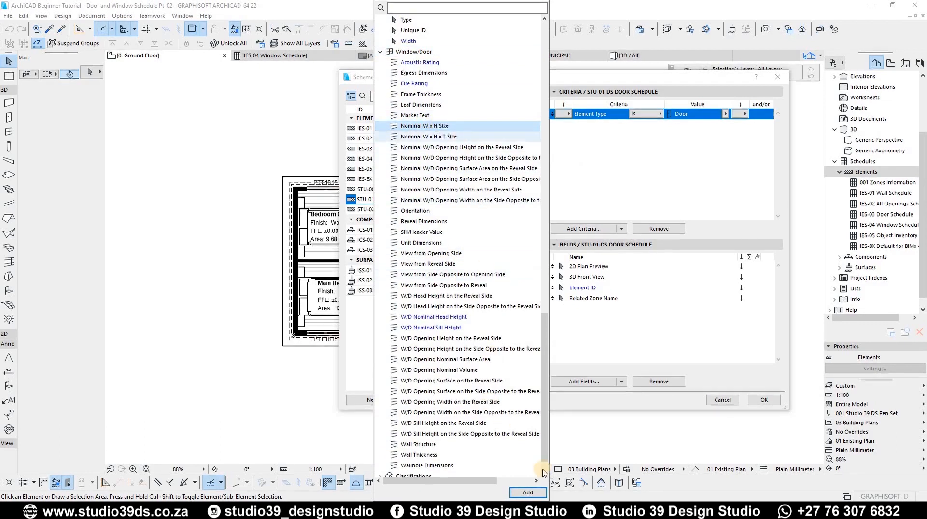
left_click(527, 493)
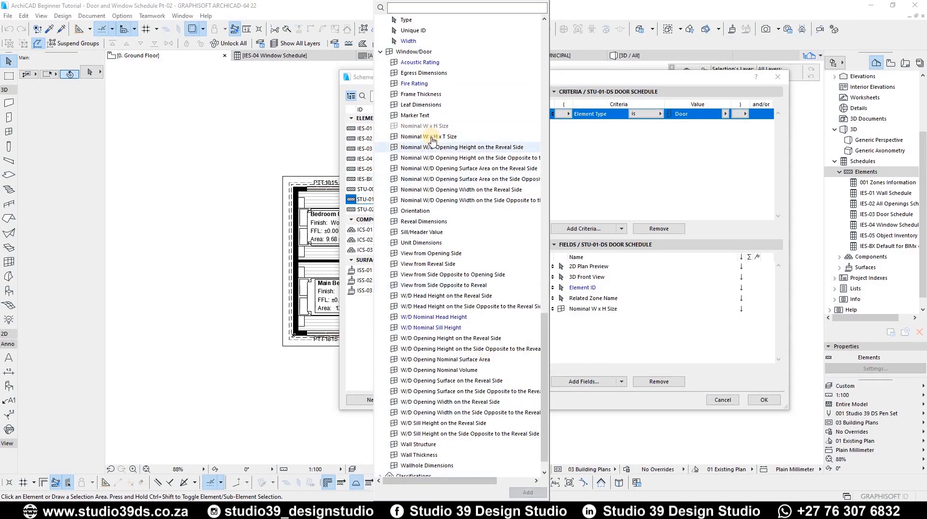
left_click(415, 211)
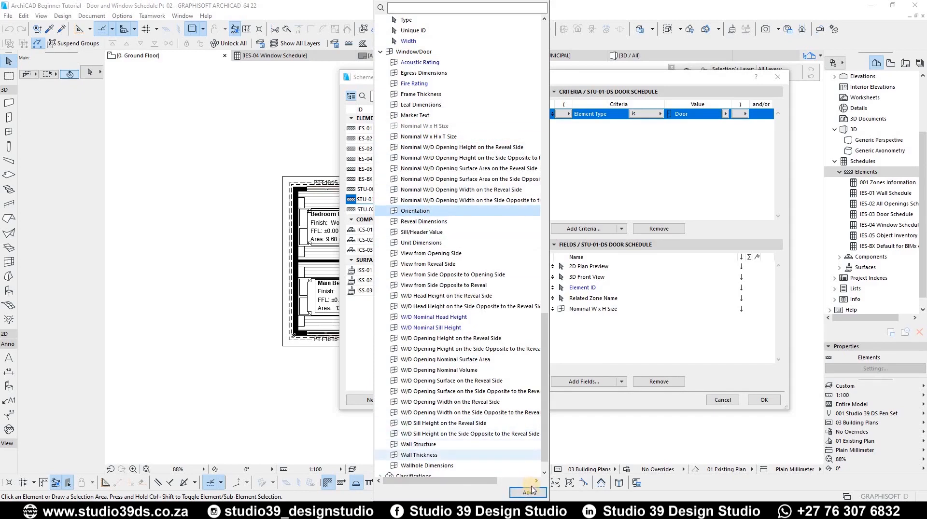
left_click(529, 492)
Step: Add the General field Quantity to the Door Schedule scheme and close the list of available fields
scroll(445, 204, "up", 1)
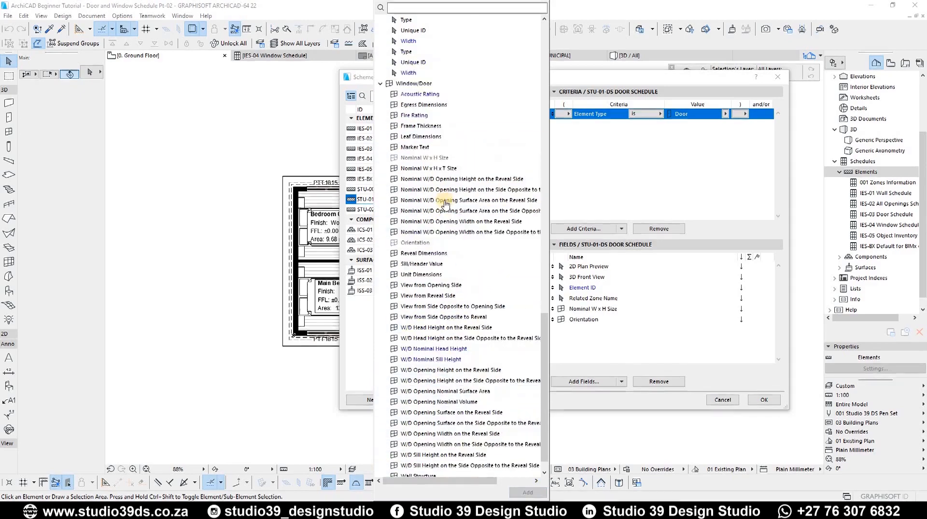
scroll(444, 204, "up", 11)
left_click(425, 234)
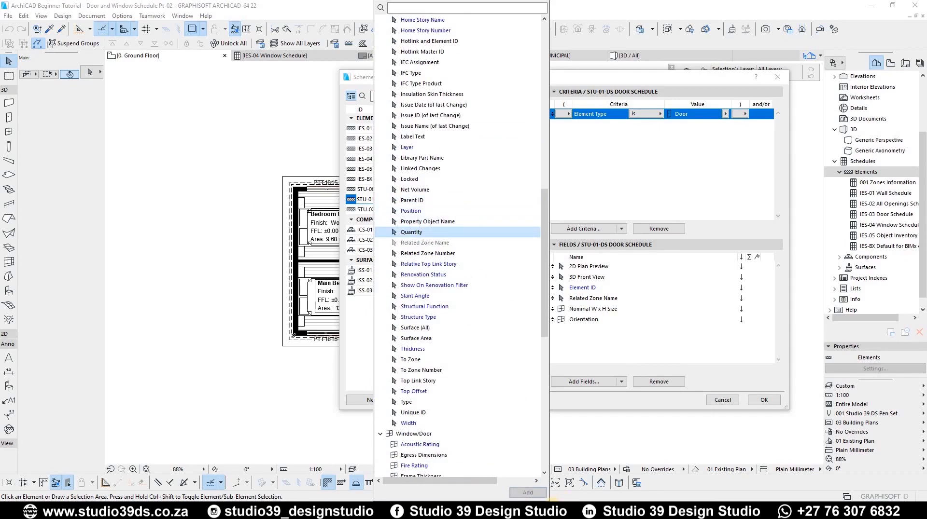
key("Return")
scroll(451, 357, "down", 10)
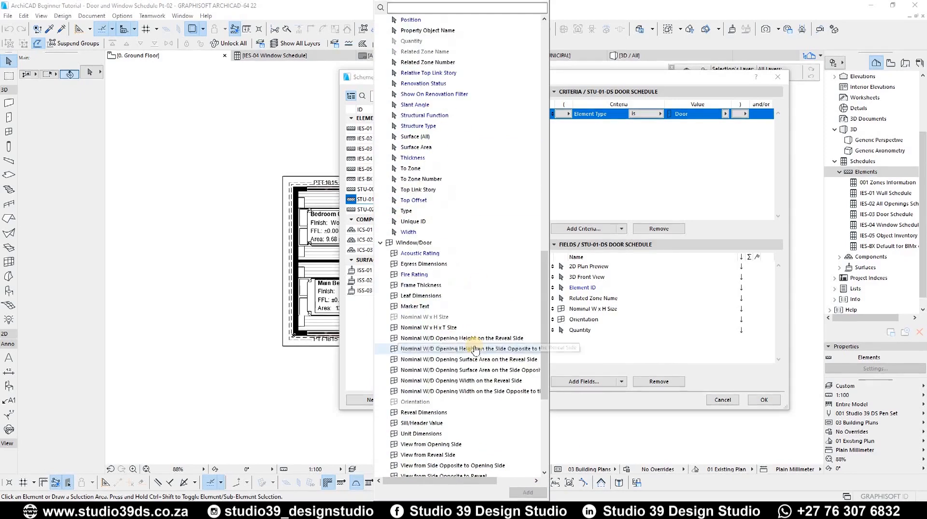
scroll(436, 341, "down", 3)
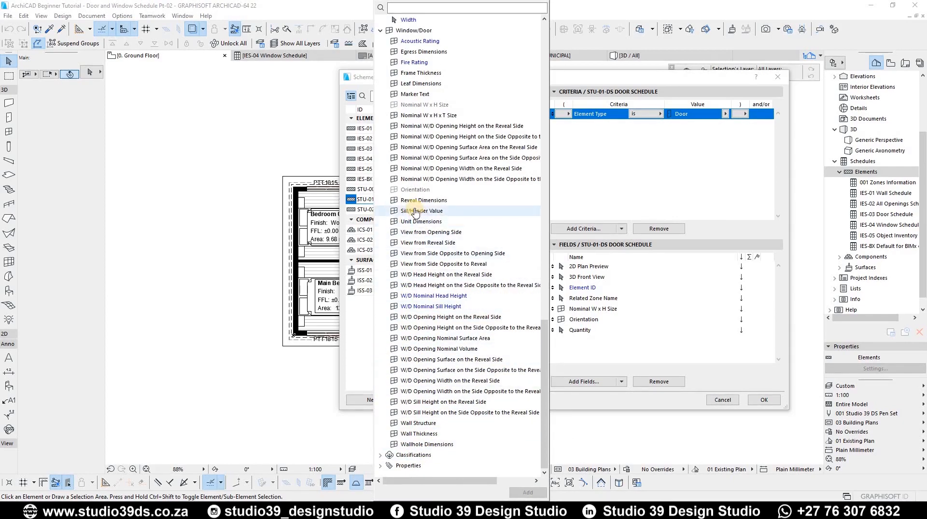
scroll(414, 212, "up", 3)
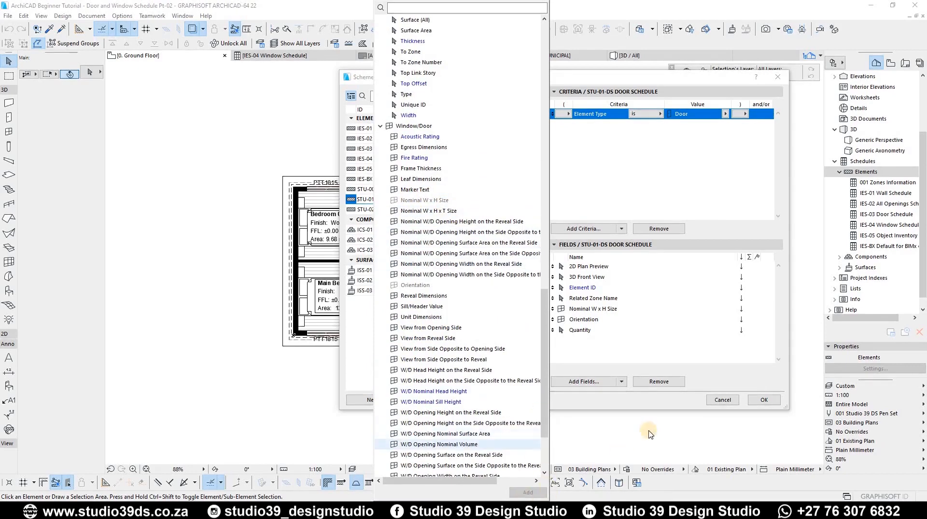
left_click(706, 384)
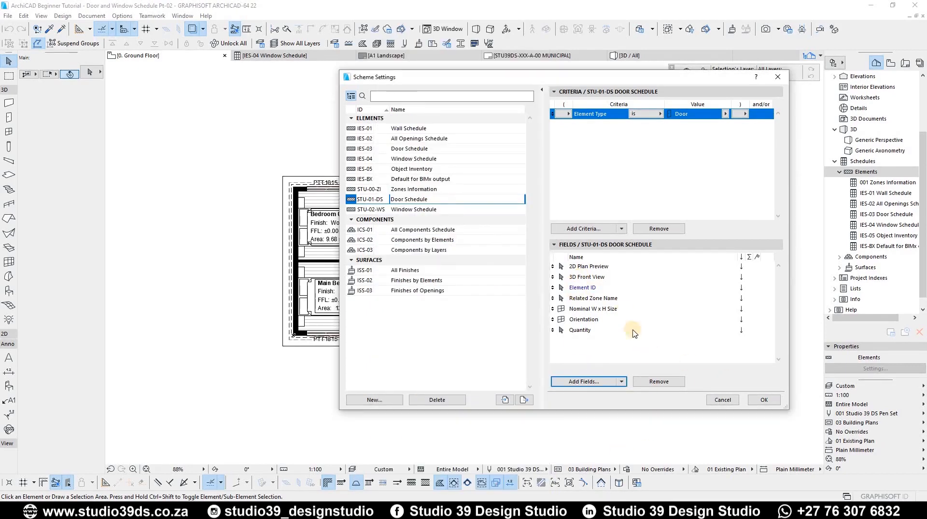
Step: Accept the scheme settings and open the STU-01-DS Door Schedule in the layout with one column per door
left_click(609, 335)
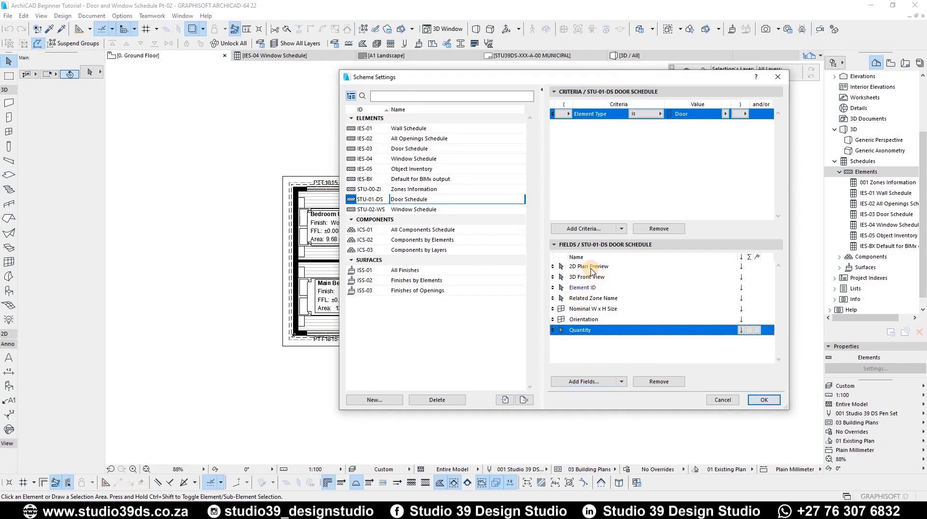
left_click(591, 268)
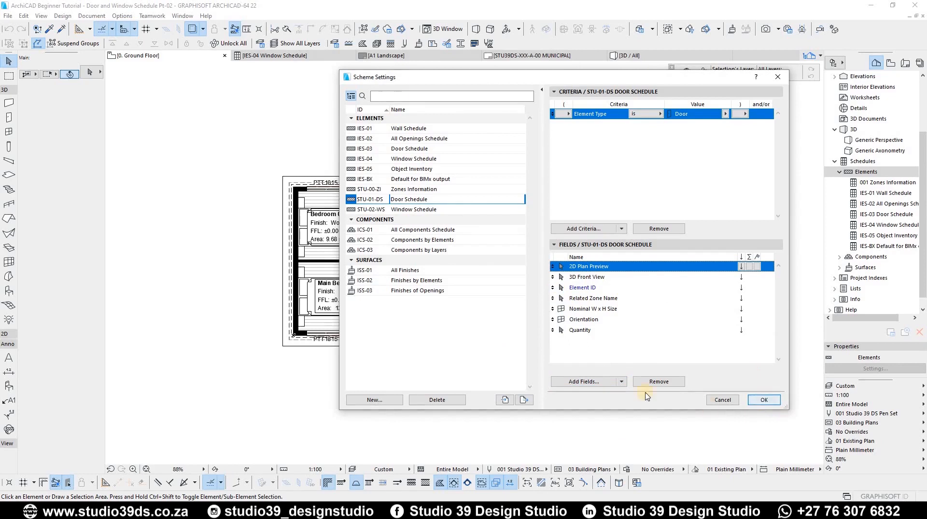
left_click(764, 400)
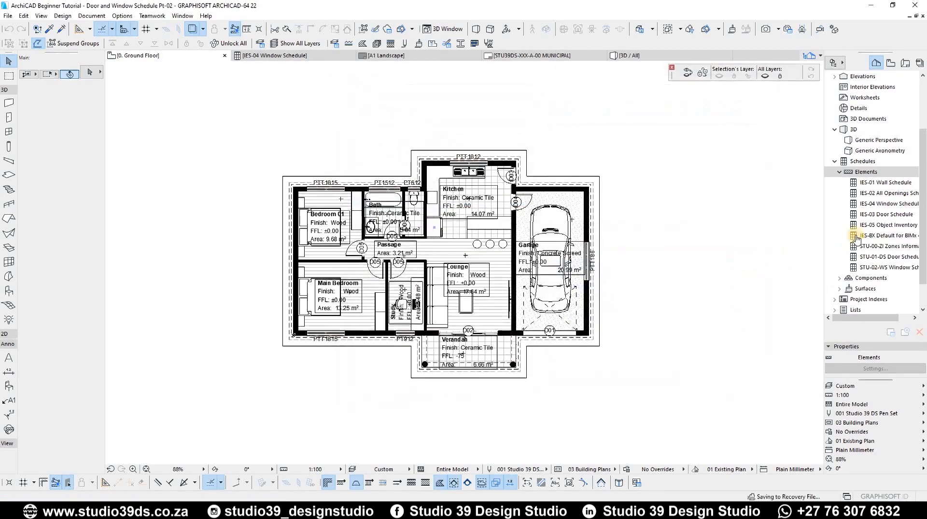
double_click(882, 259)
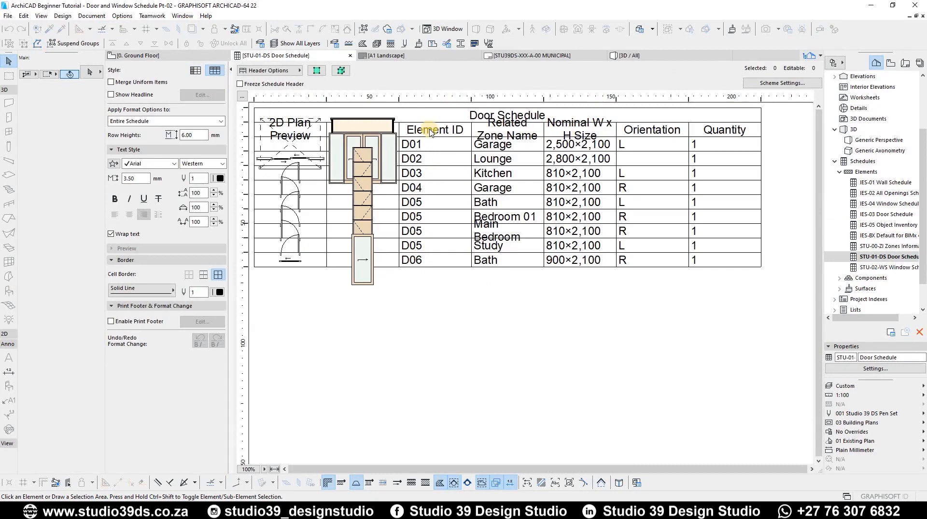
left_click(196, 73)
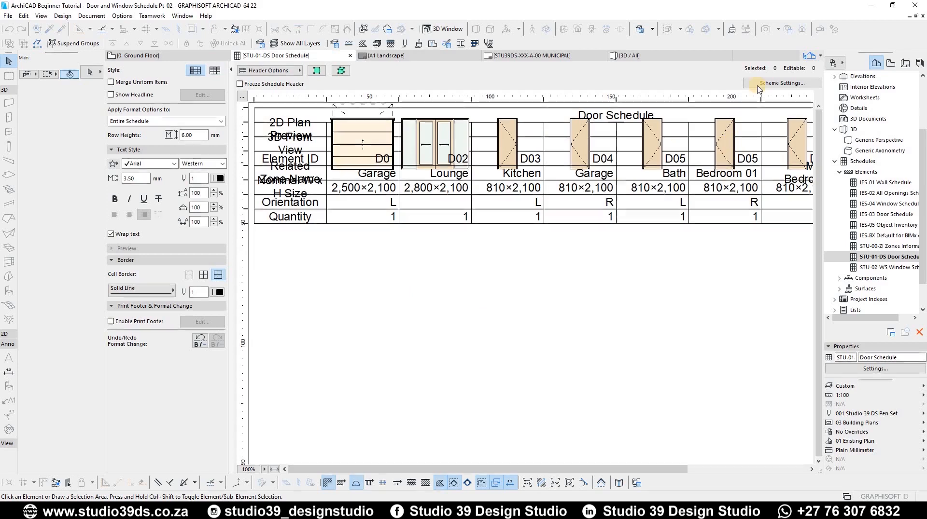
Step: In the Door Schedule scheme settings, move Element ID, Nominal W x H Size, Orientation and Related Zone Name, in that order, above 2D Plan Preview
left_click(772, 83)
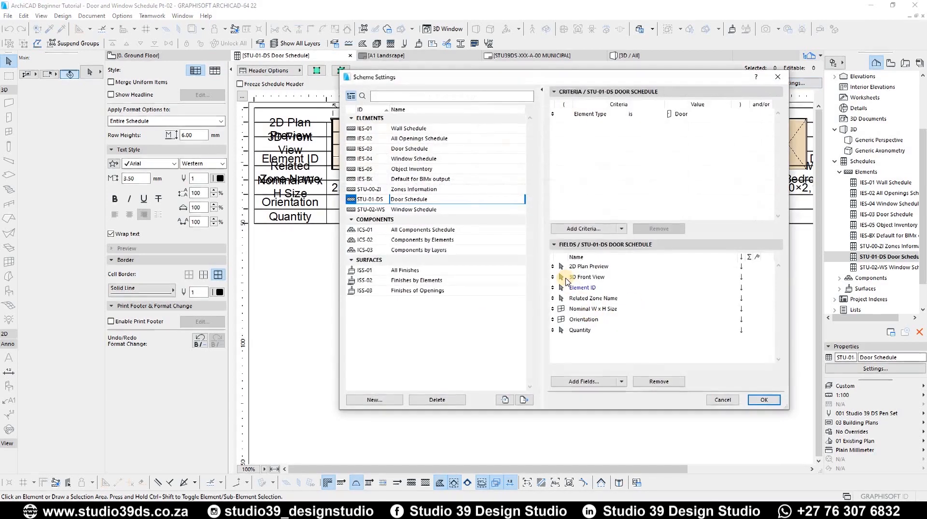
left_click(552, 288)
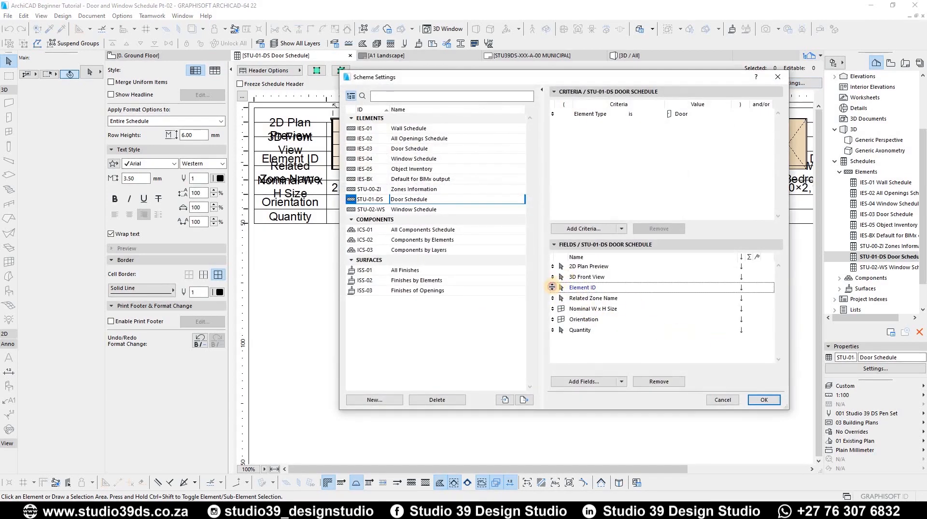
left_click(552, 288)
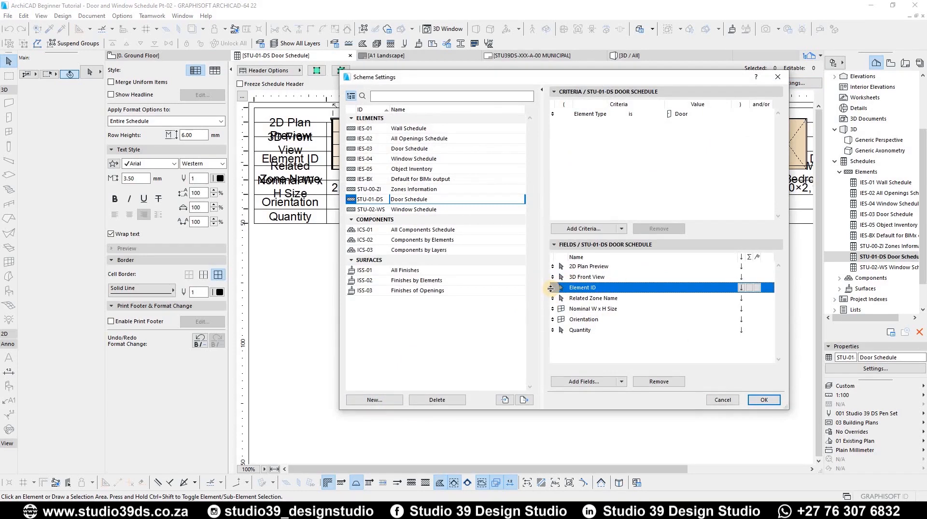
left_click_drag(552, 287, 552, 266)
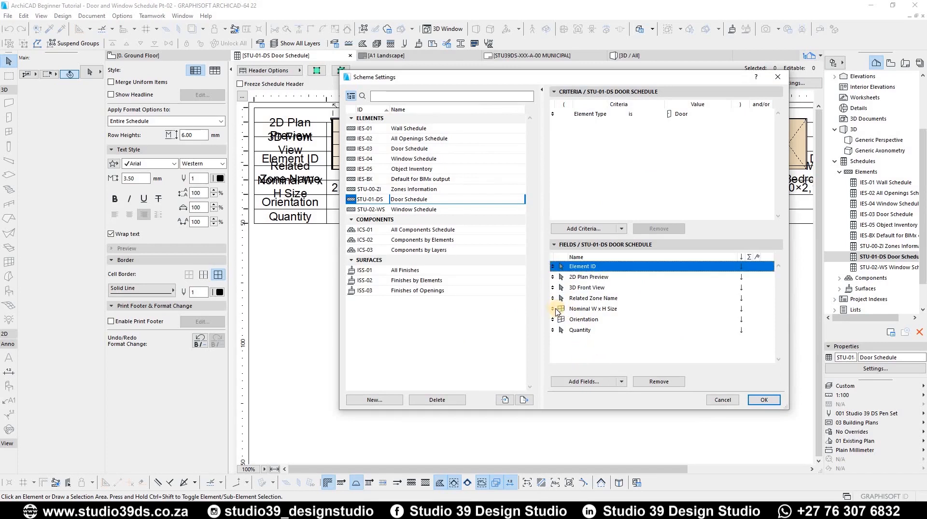
left_click_drag(552, 308, 553, 277)
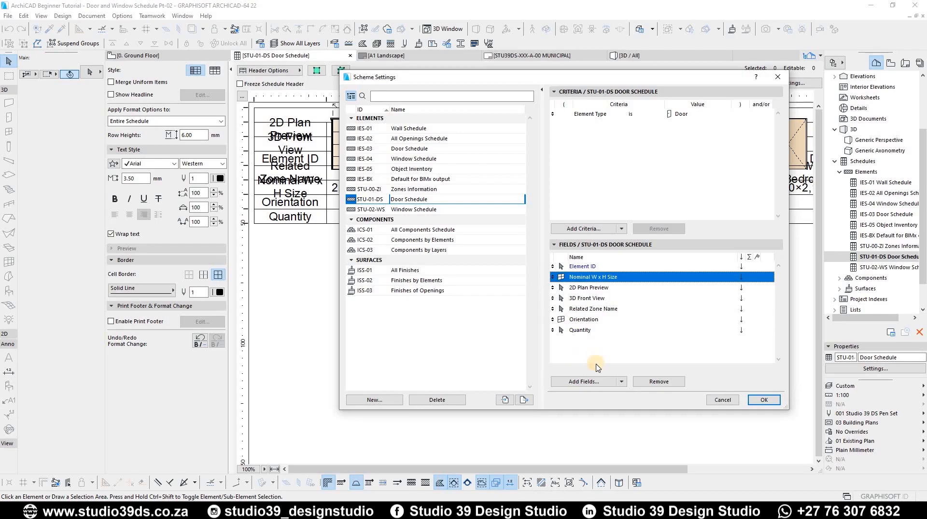
left_click_drag(552, 320, 551, 287)
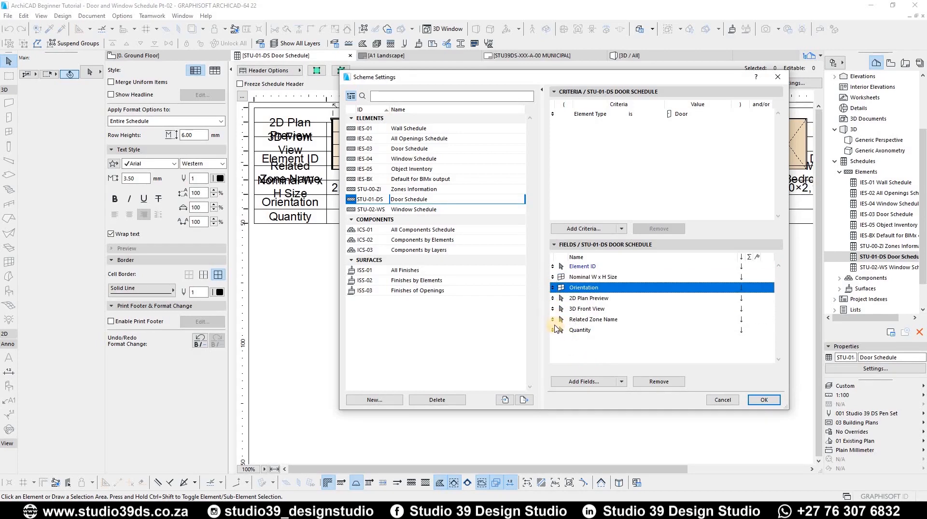
left_click_drag(552, 319, 554, 298)
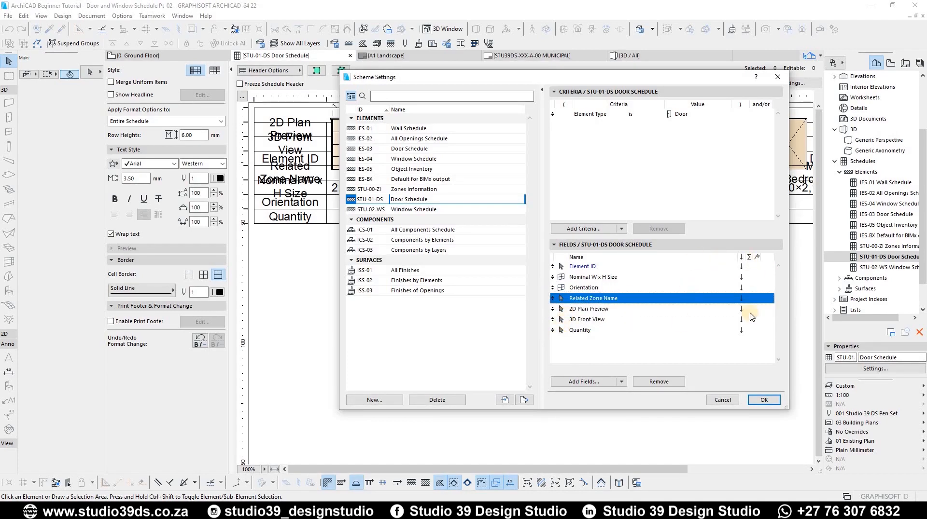
Step: Search the available fields for "sill" and "head", adding W/D Nominal Sill Height and W/D Nominal Head Height to the Door Schedule scheme
left_click(595, 389)
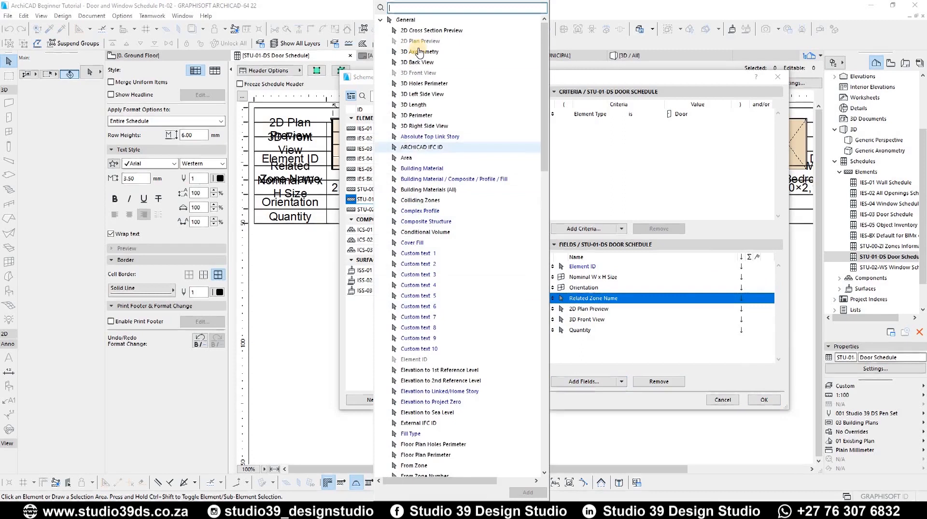
type("sill")
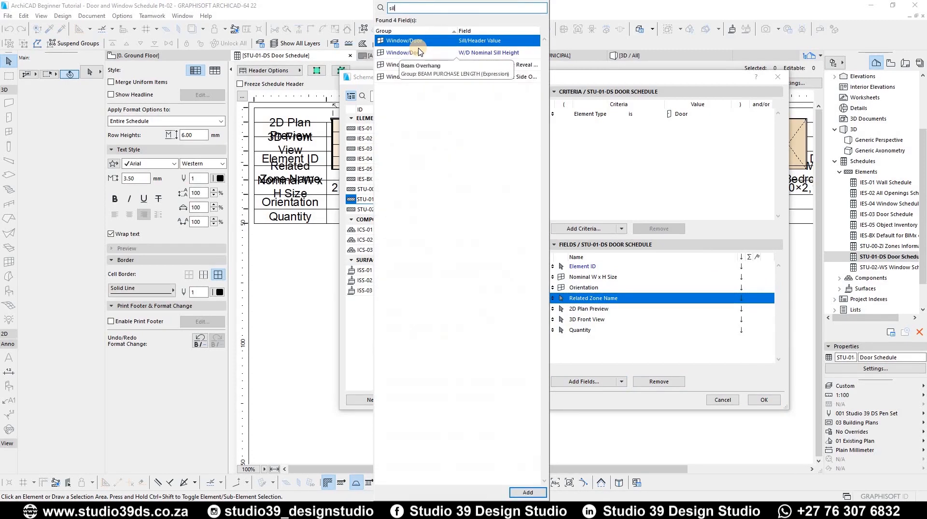
left_click(501, 52)
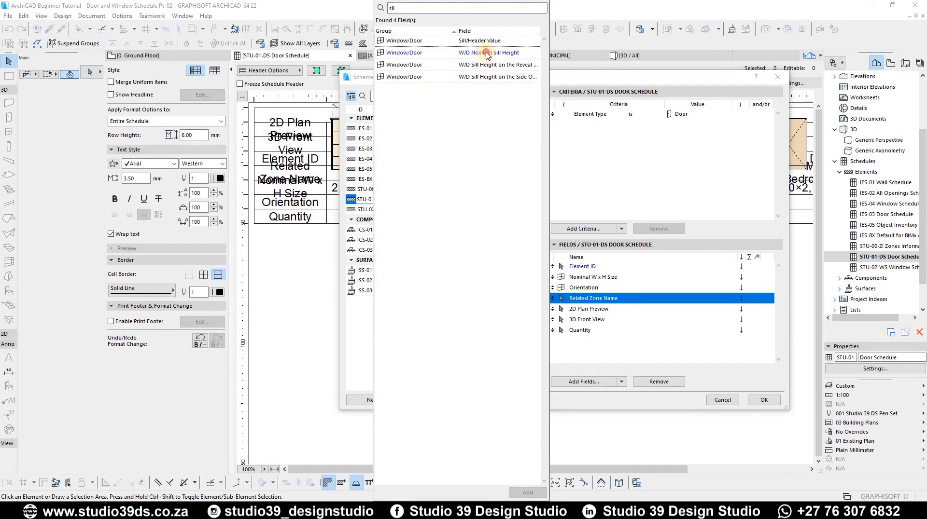
left_click(473, 52)
left_click(525, 491)
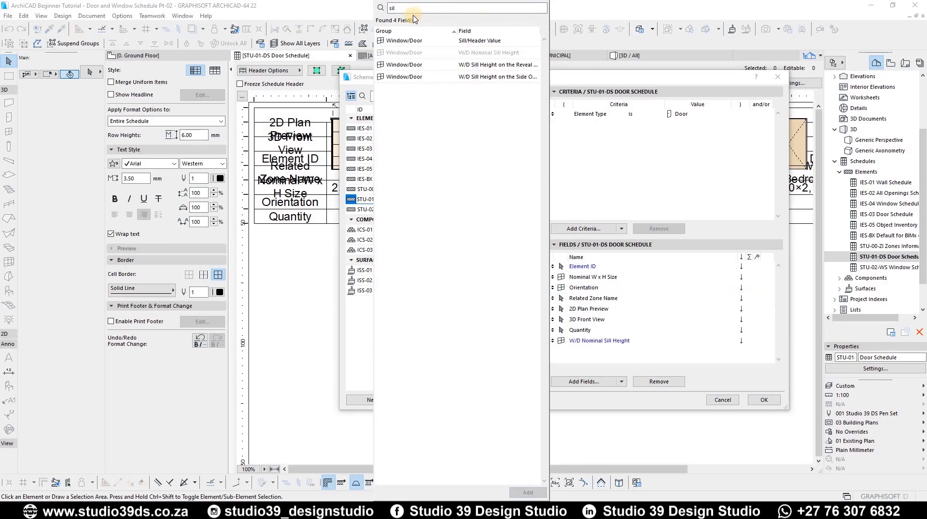
type("head")
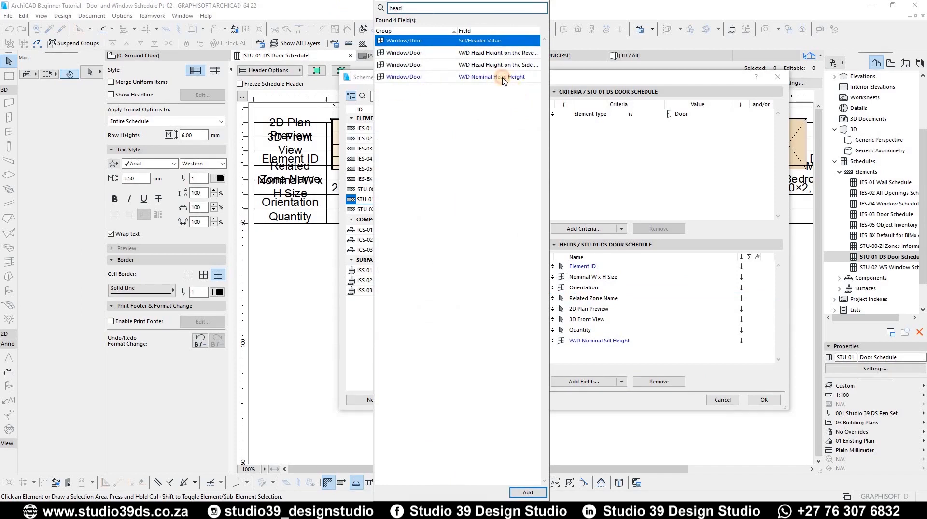
left_click(502, 77)
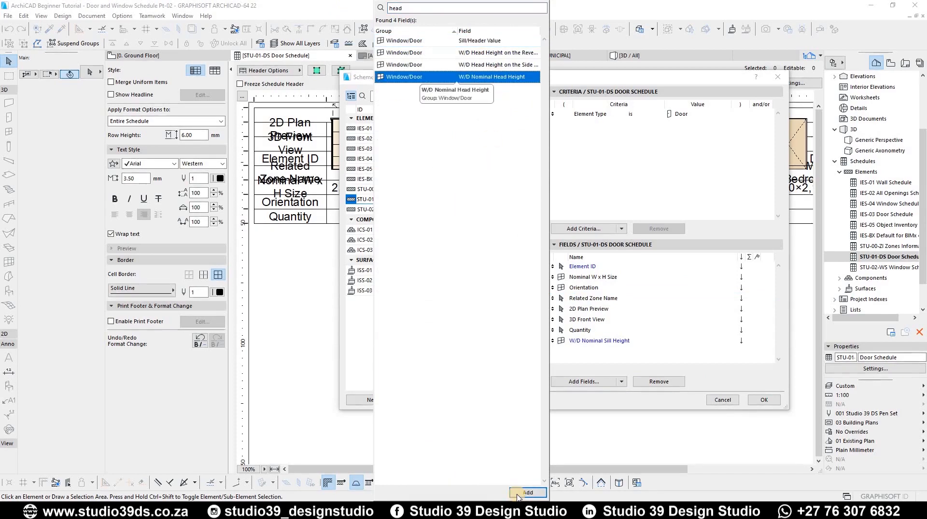
left_click(527, 492)
left_click(597, 359)
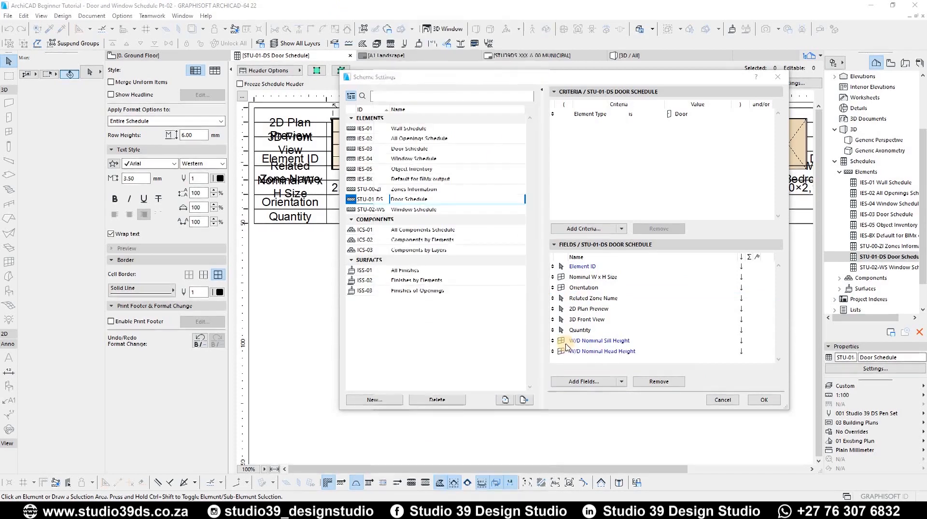
Step: Reorder the door fields: Element ID, Related Zone Name, Orientation, Nominal W x H Size, sill height, head height, 2D Plan Preview, 3D Front View, Quantity
left_click_drag(552, 340, 552, 284)
left_click_drag(551, 350, 552, 298)
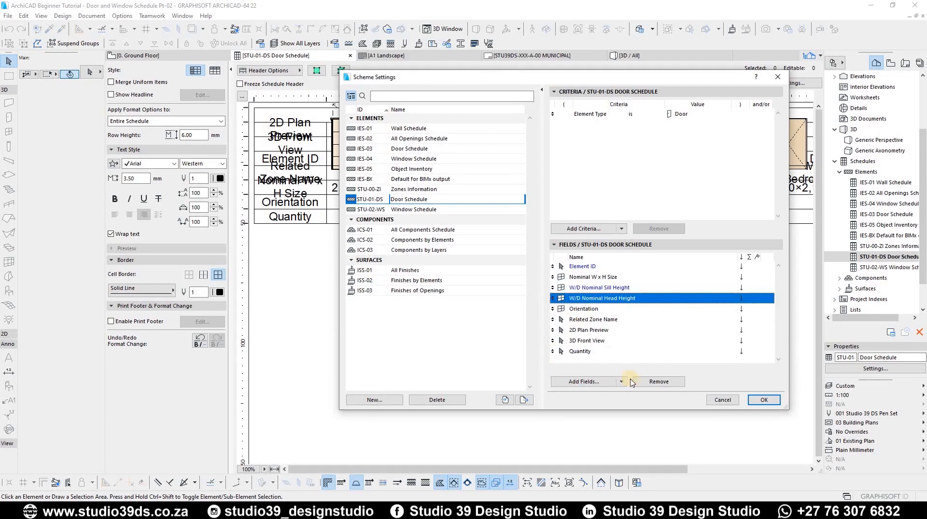
left_click_drag(552, 352, 553, 277)
left_click(552, 330)
left_click_drag(552, 309, 552, 288)
left_click_drag(552, 330, 552, 352)
left_click(603, 340)
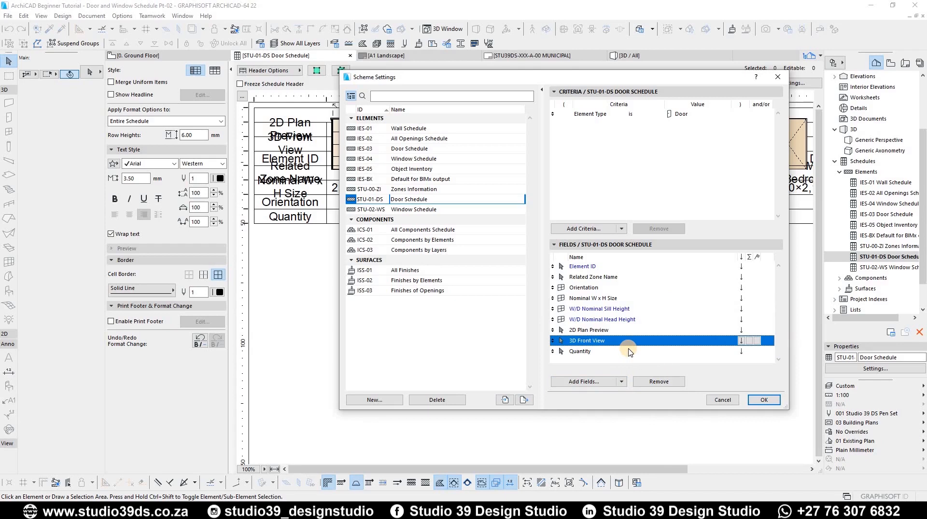
Step: Add the General field Custom text 1 to the Door Schedule scheme
left_click(598, 382)
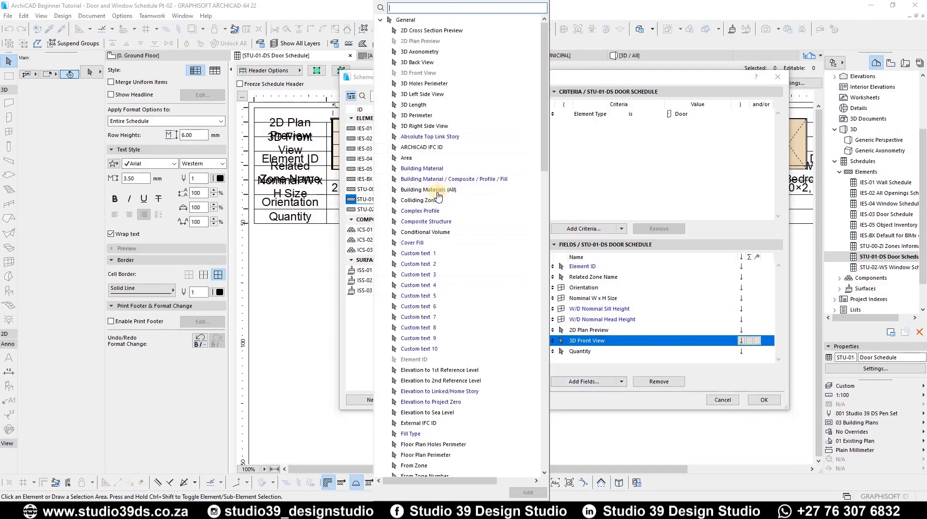
left_click(422, 255)
left_click(528, 492)
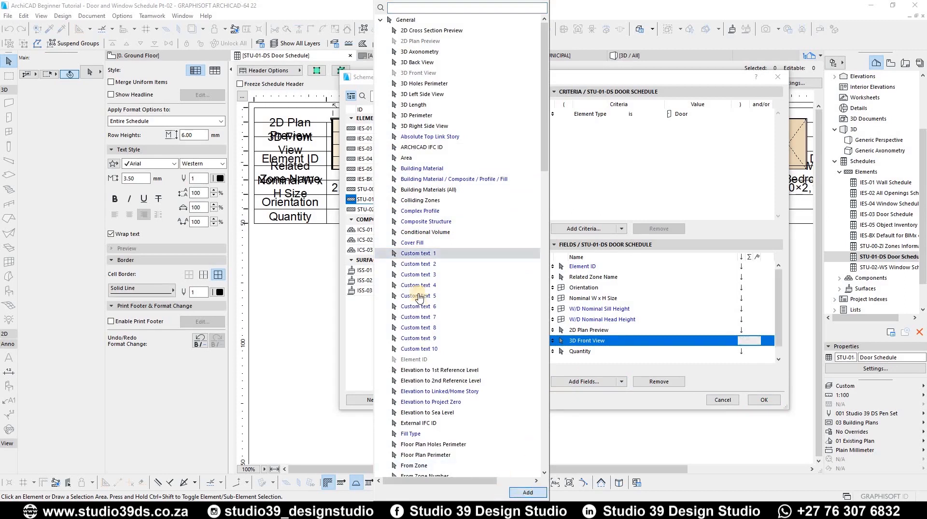
Step: Add the General field Custom text 2 to the Door Schedule scheme and apply the scheme settings
left_click(419, 264)
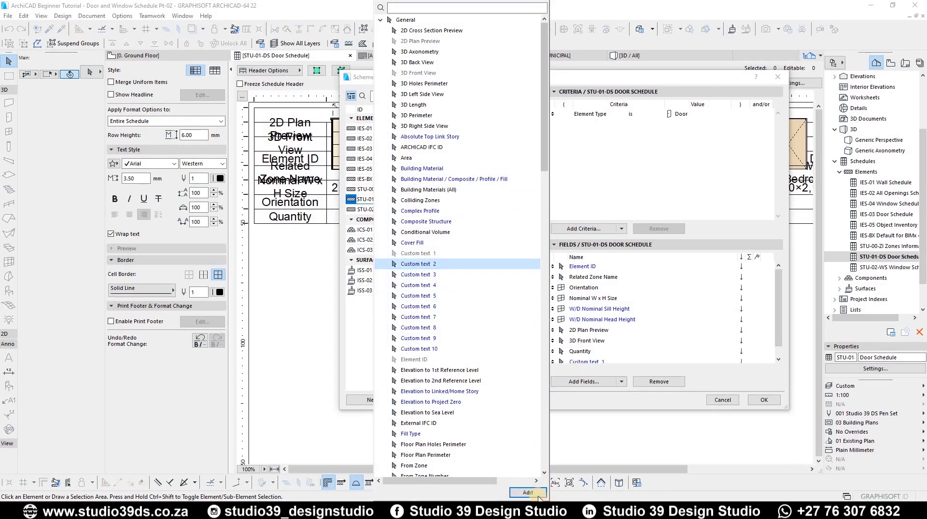
left_click(528, 493)
left_click(780, 357)
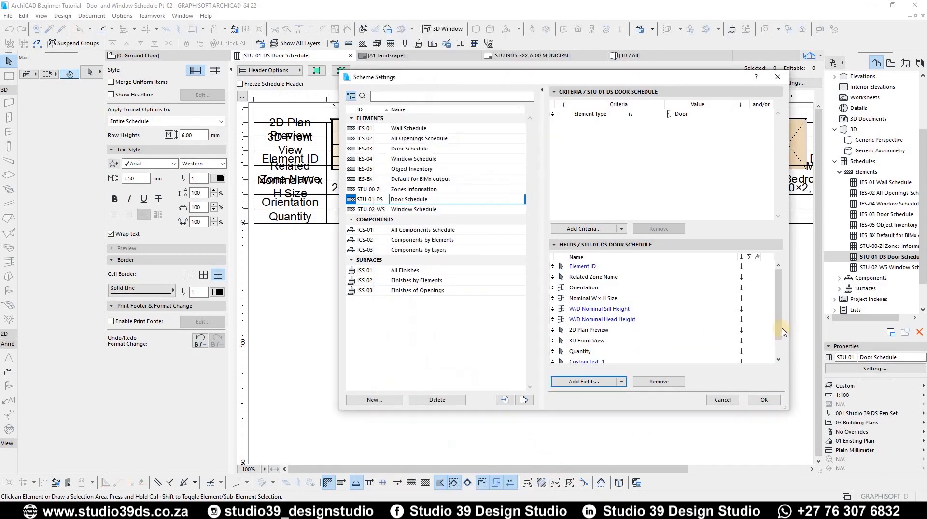
left_click(762, 400)
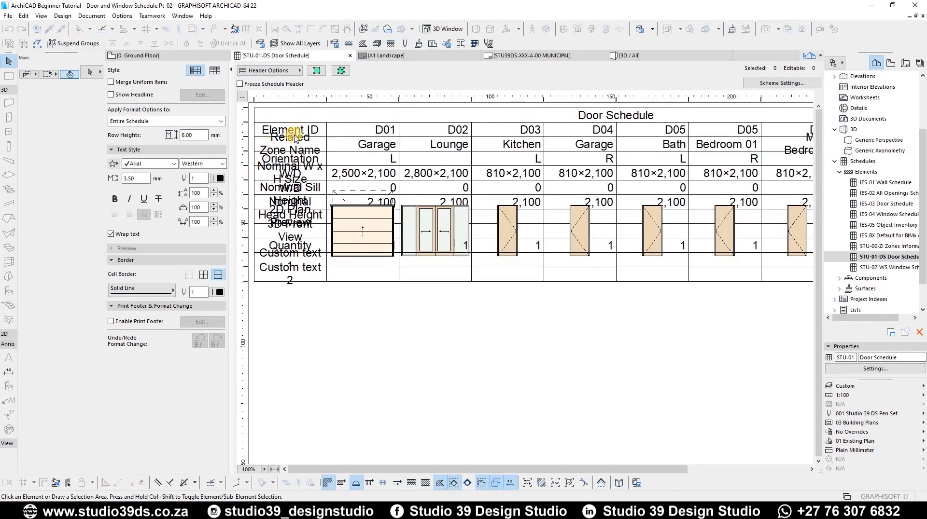
Step: Widen the header column of the Door Schedule to about 56 mm to make room for the field labels
left_click(306, 245)
left_click(304, 173)
left_click(301, 130)
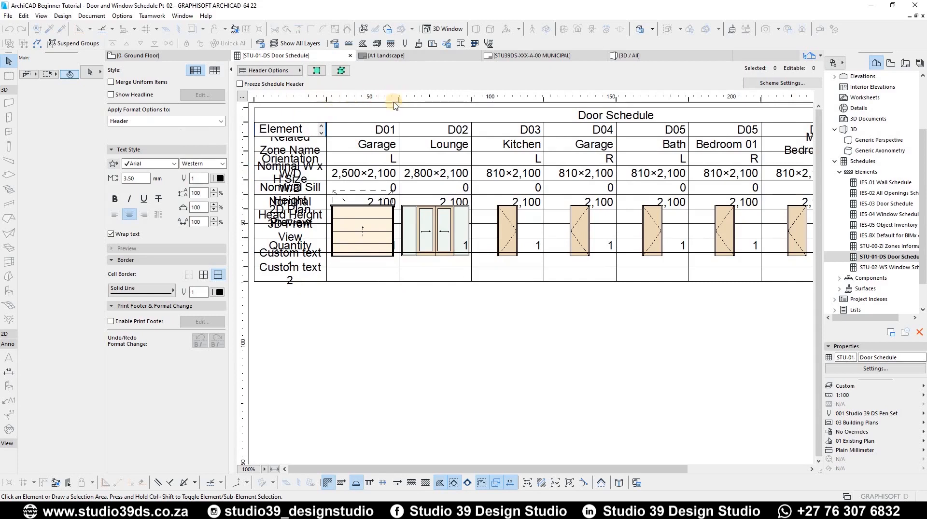
left_click_drag(348, 97, 388, 96)
left_click_drag(388, 96, 389, 95)
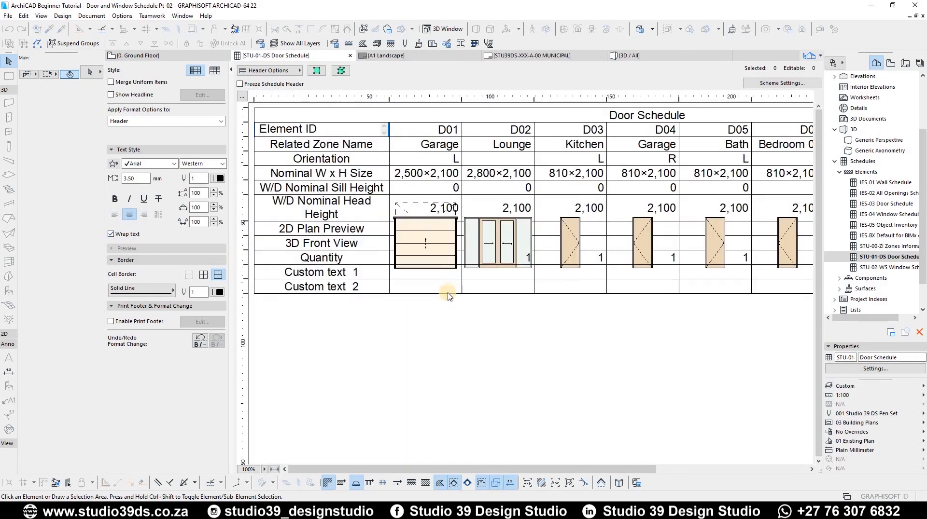
left_click(338, 212)
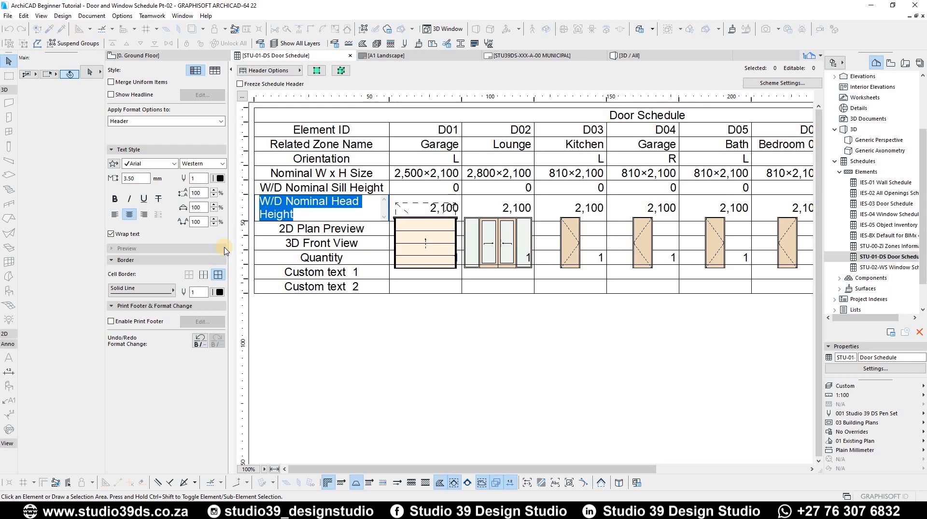
left_click(341, 315)
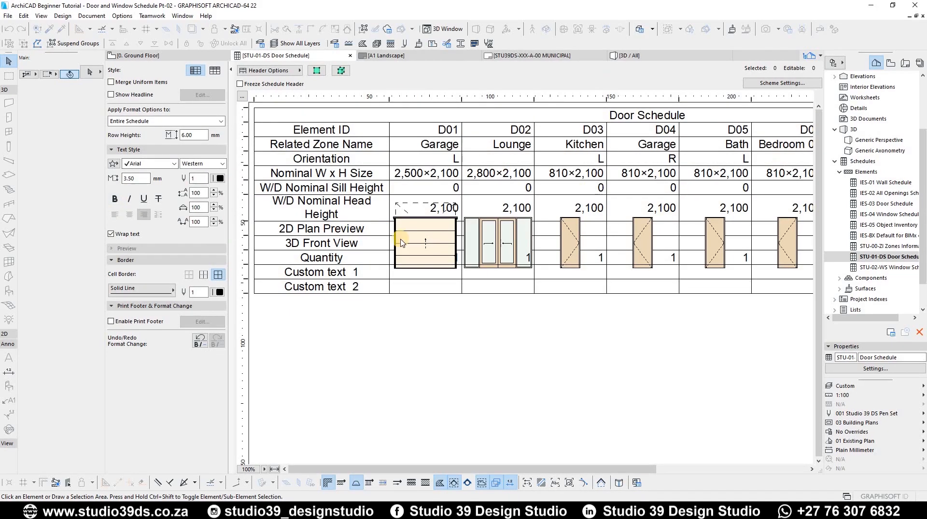
Step: Set the text size of the entire schedule to 2.5 mm
left_click(517, 145)
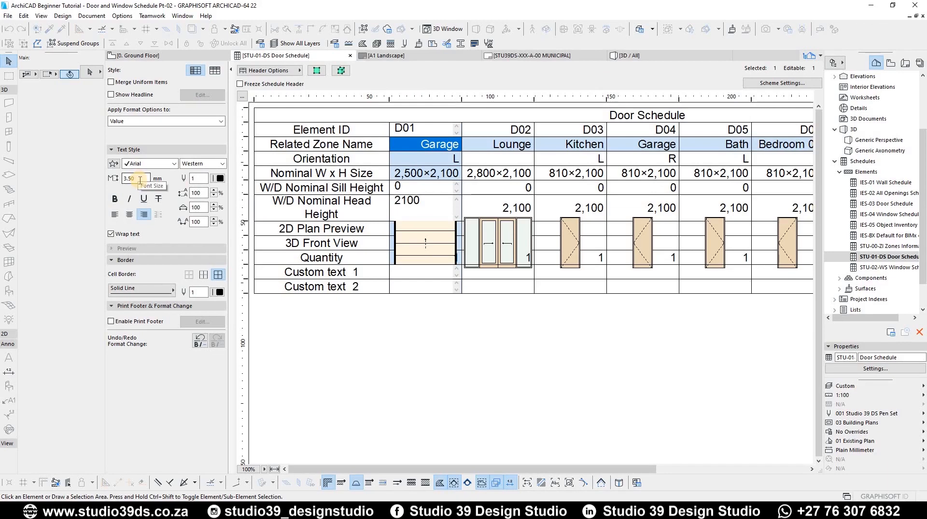
left_click(137, 121)
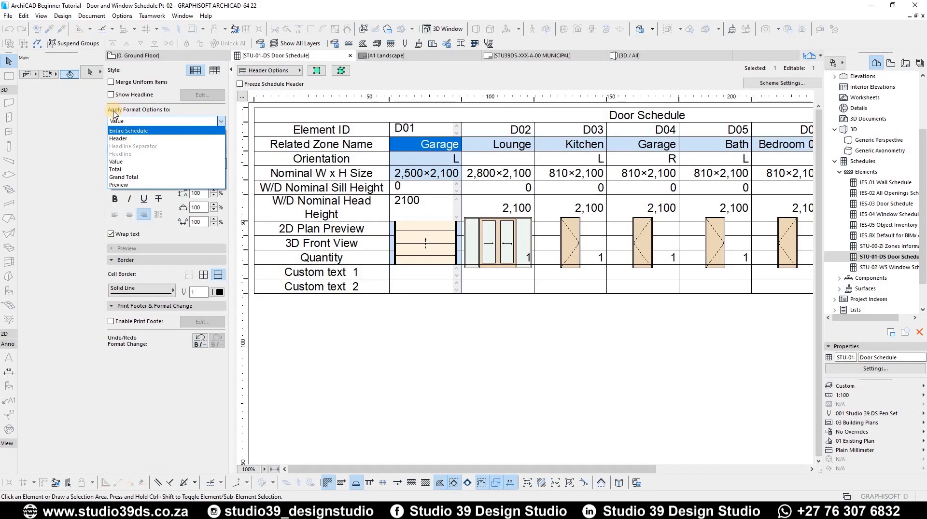
left_click(128, 113)
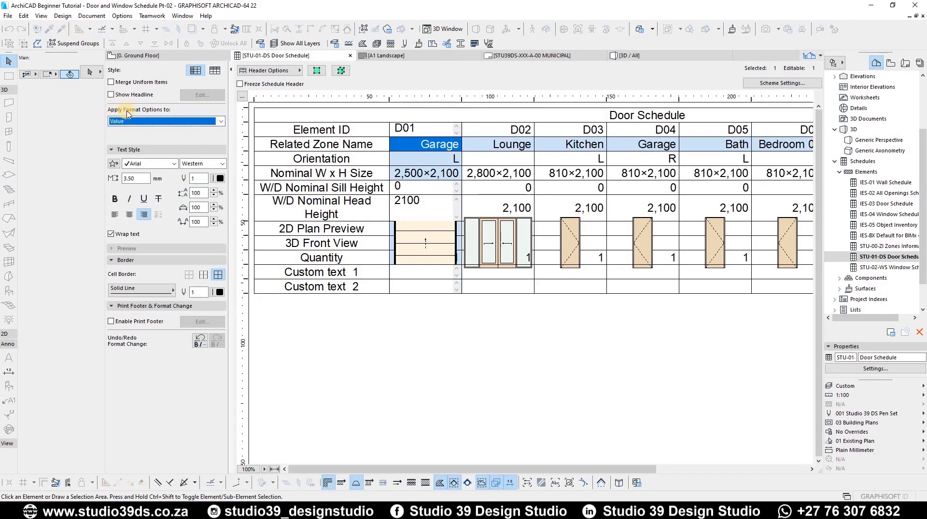
left_click(162, 122)
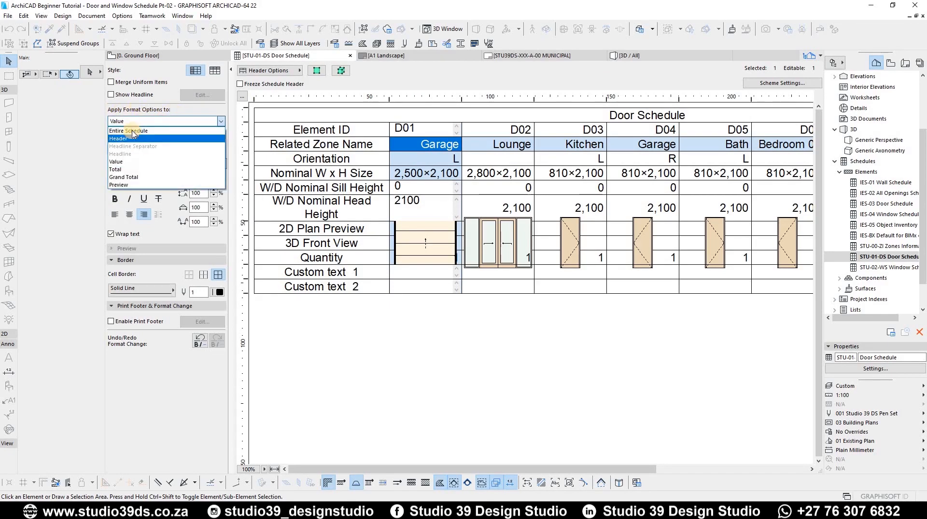
left_click(130, 128)
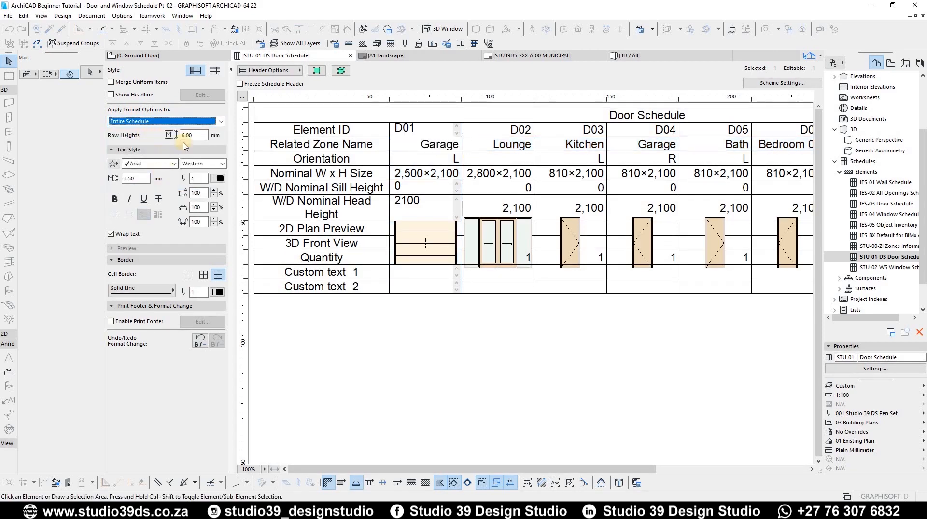
left_click(200, 135)
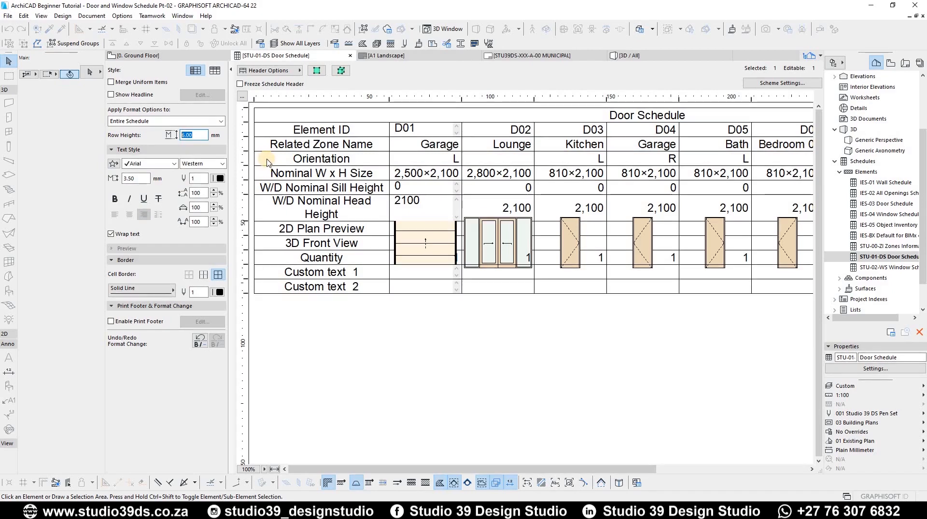
left_click(136, 176)
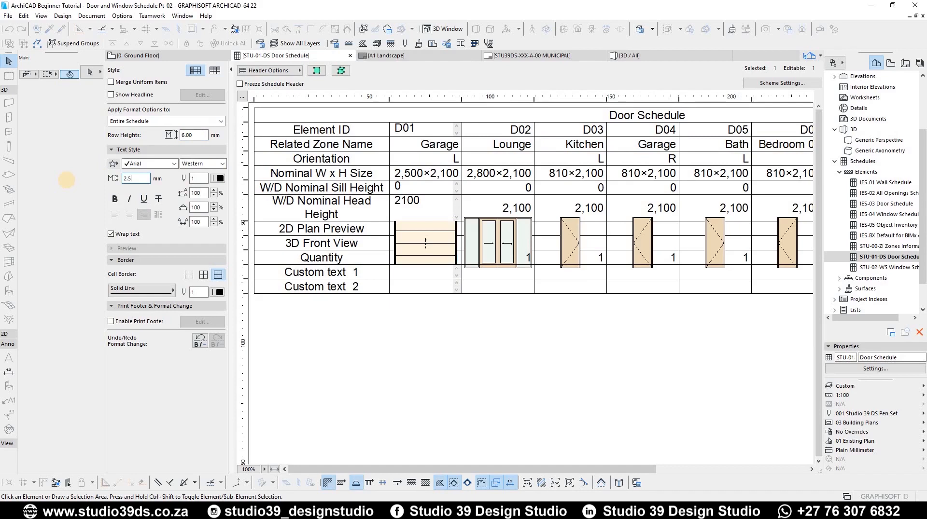
key("Return")
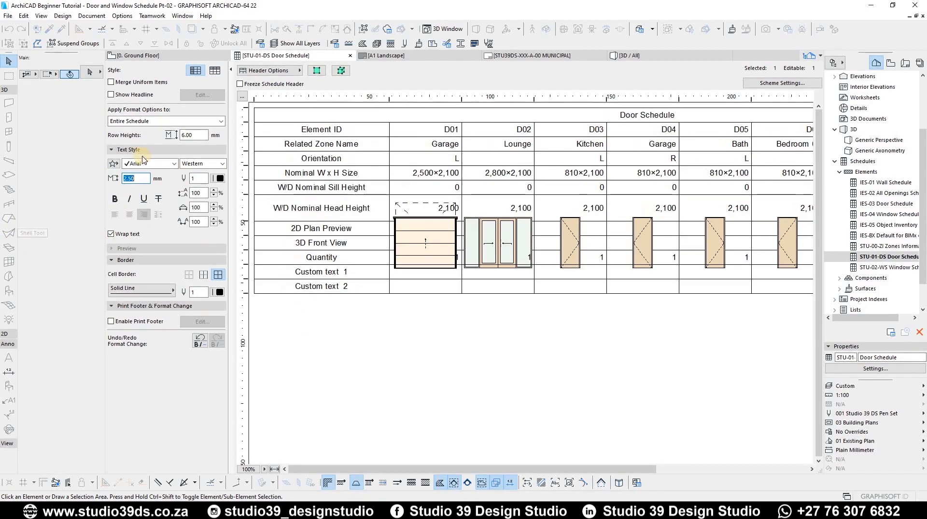
Step: Format the schedule's header text as 3.50 mm high and bold
left_click(145, 122)
left_click(139, 139)
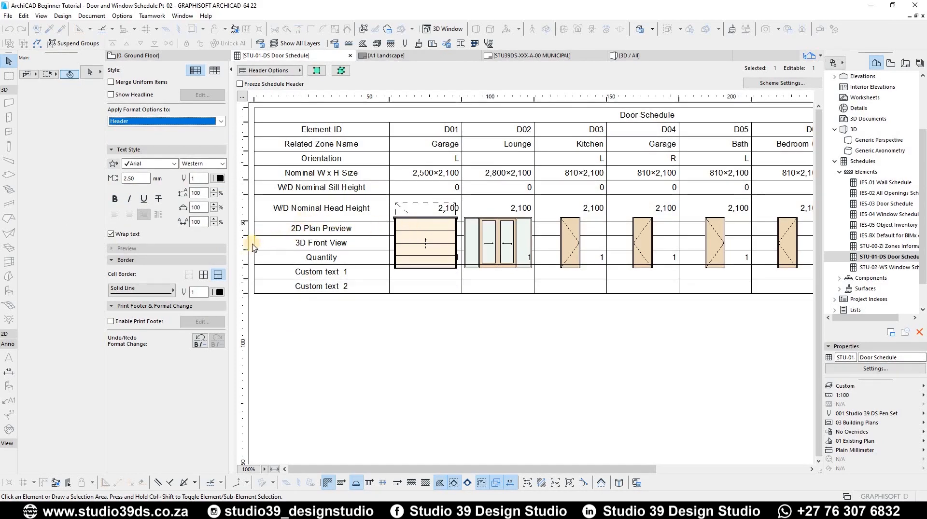
left_click(136, 179)
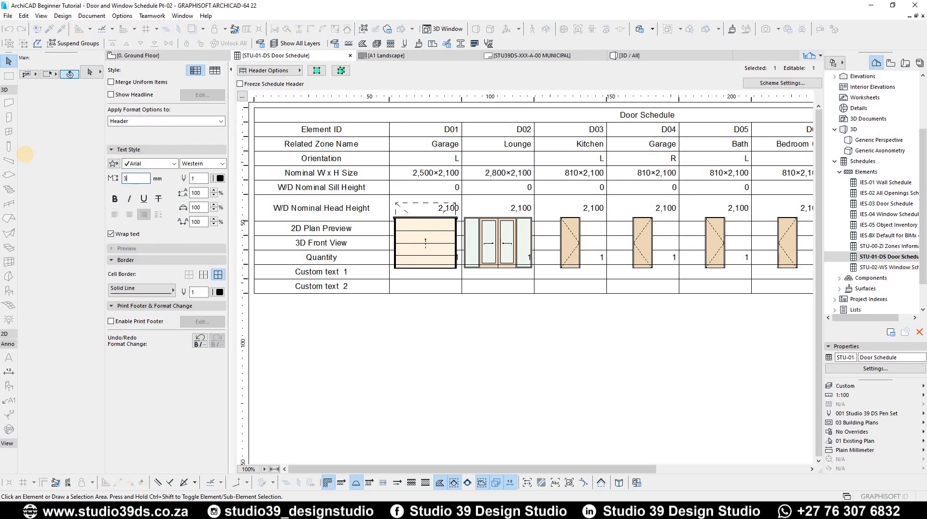
left_click(117, 202)
left_click(466, 368)
left_click(325, 290)
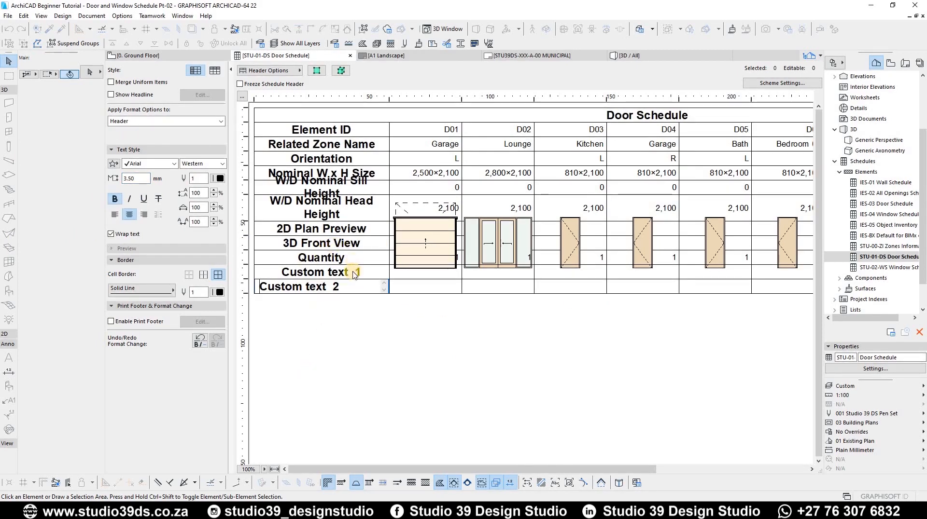
left_click(475, 359)
Step: Left-align the field headers from Element ID through Custom text 2
left_click(130, 121)
left_click(124, 138)
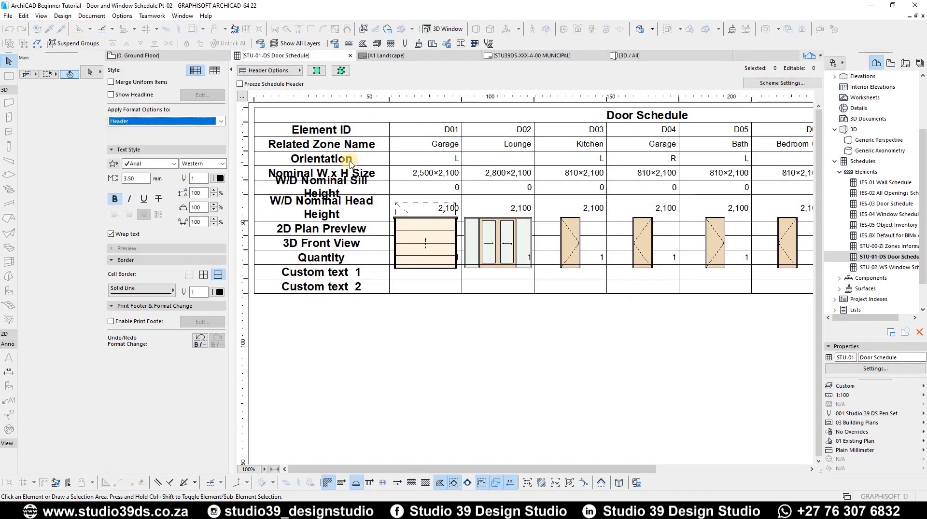
left_click(333, 288)
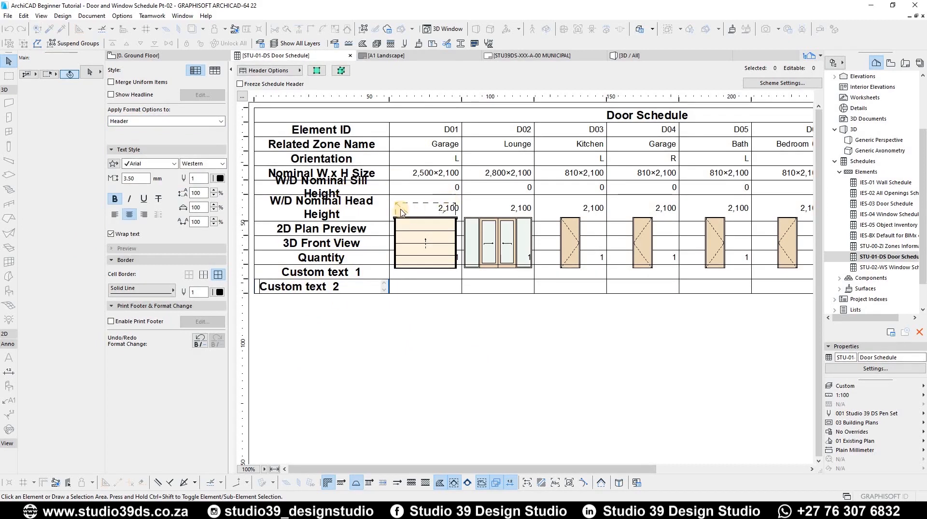
left_click_drag(314, 129, 338, 286)
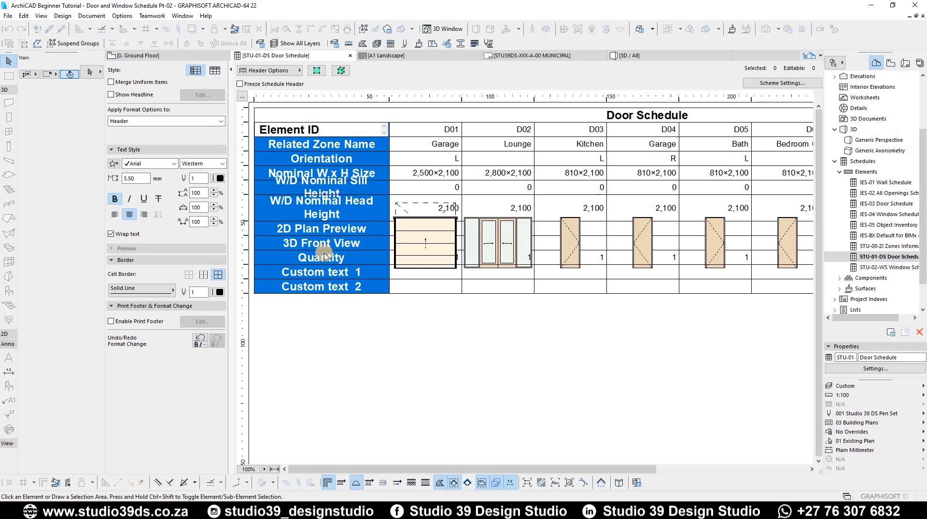
left_click(115, 215)
left_click(475, 336)
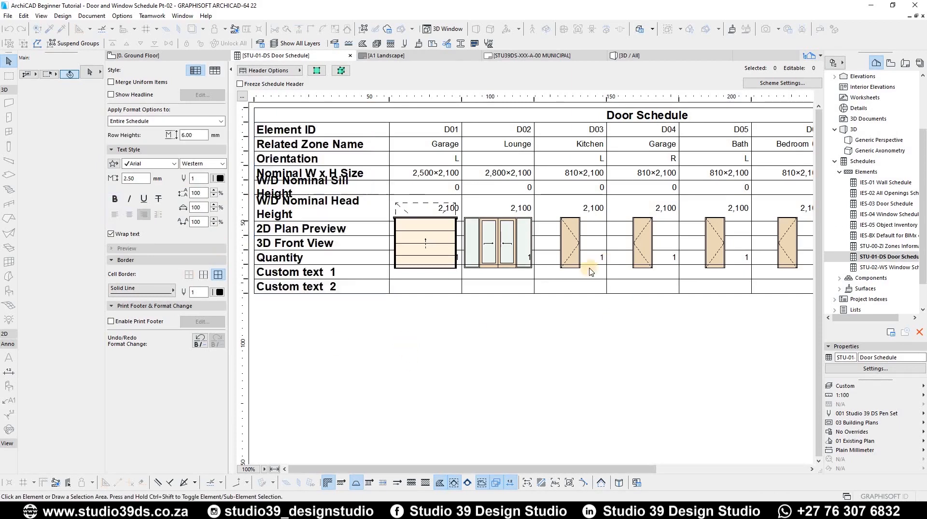
Step: Shorten the Related Zone Name header to "Zone Name"
double_click(342, 288)
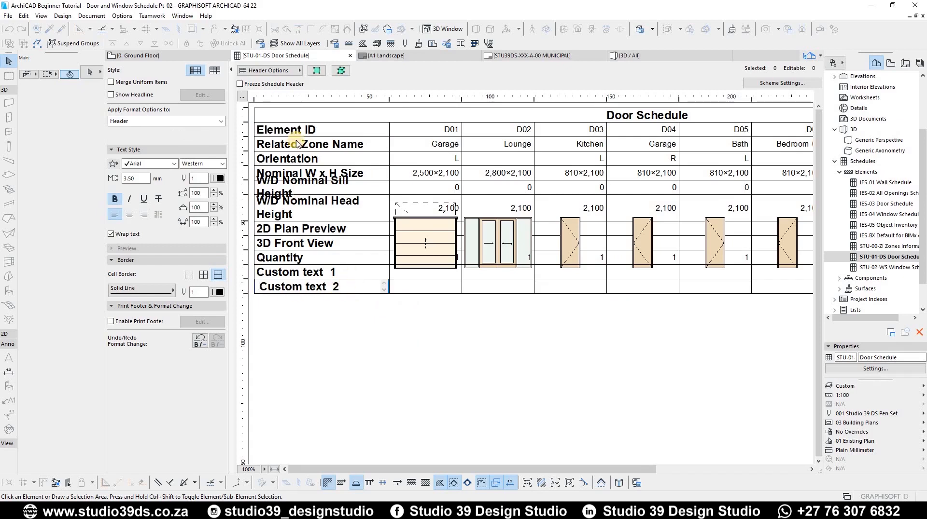
double_click(349, 130)
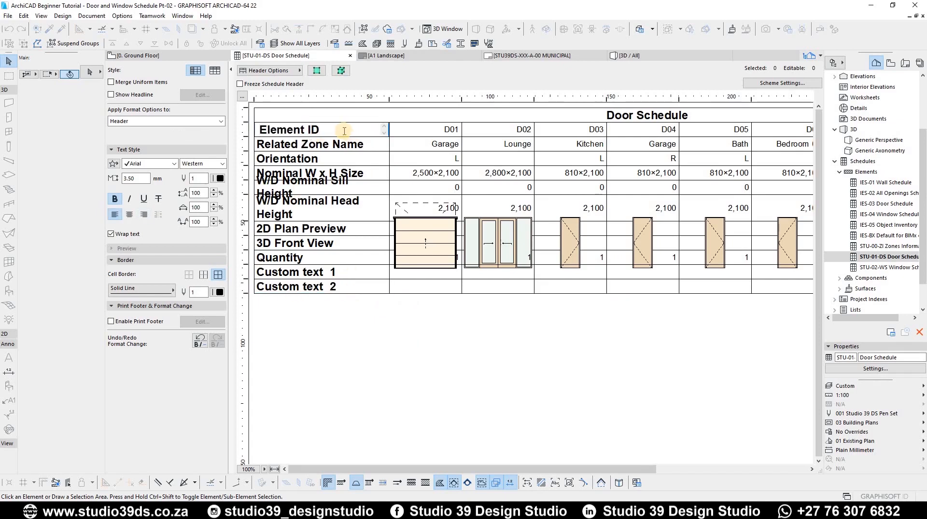
double_click(298, 145)
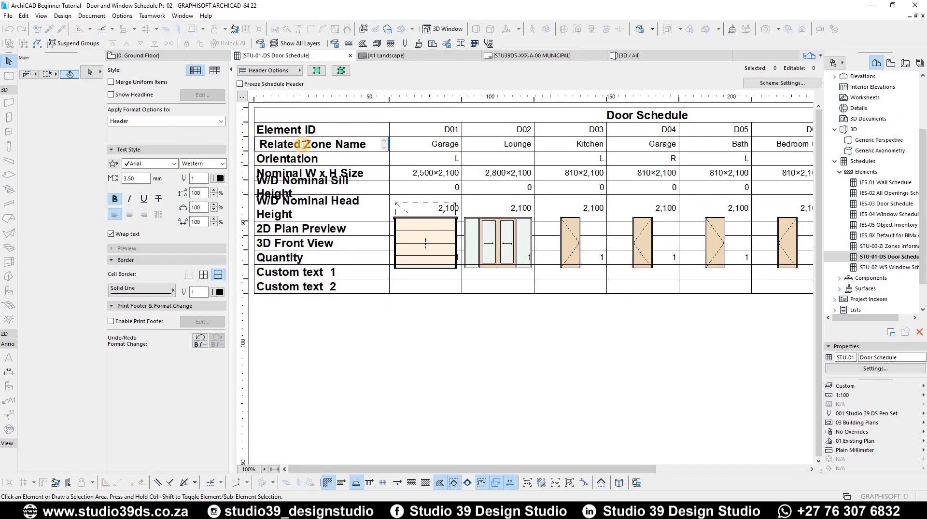
key("BackSpace")
key("BackSpace")
key("BackSpace")
key("BackSpace")
key("BackSpace")
key("BackSpace")
key("BackSpace")
key("BackSpace")
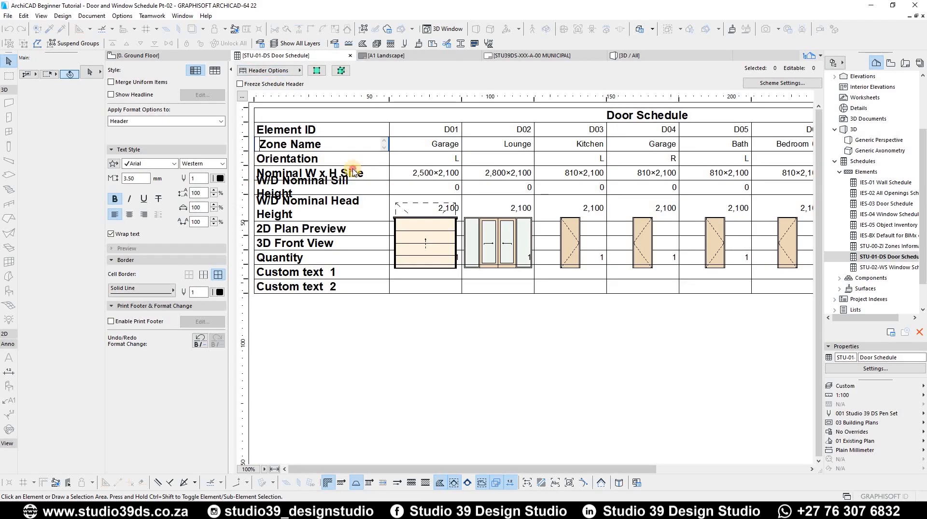
Step: Shorten the Nominal W x H Size header to "W x H Size"
double_click(321, 173)
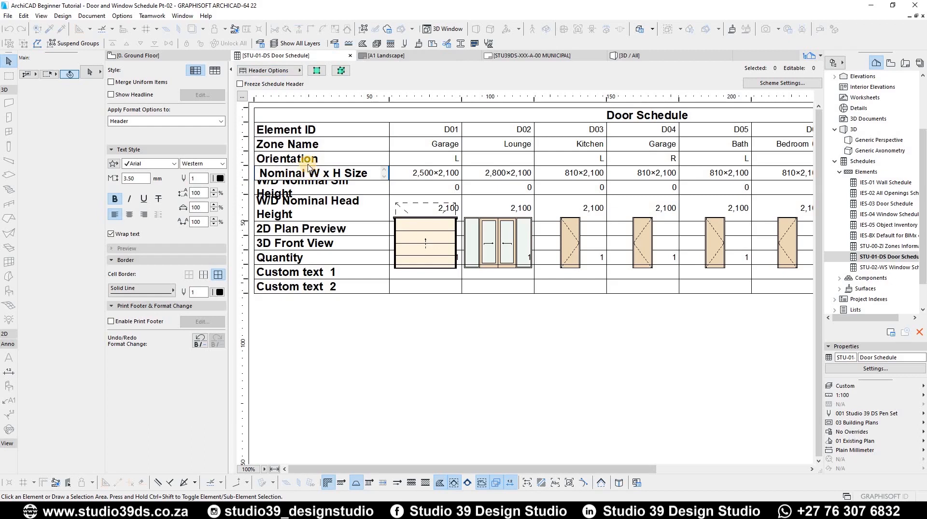
key("BackSpace")
key("BackSpace")
key("BackSpace")
key("BackSpace")
key("BackSpace")
key("BackSpace")
key("BackSpace")
key("BackSpace")
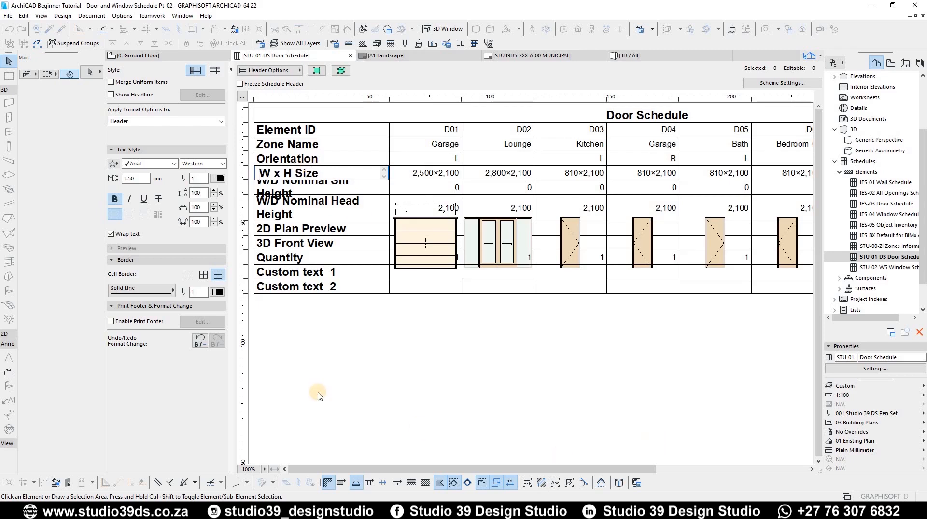
Step: Shorten the W/D Nominal Sill Height header to "Sill Height"
left_click(332, 180)
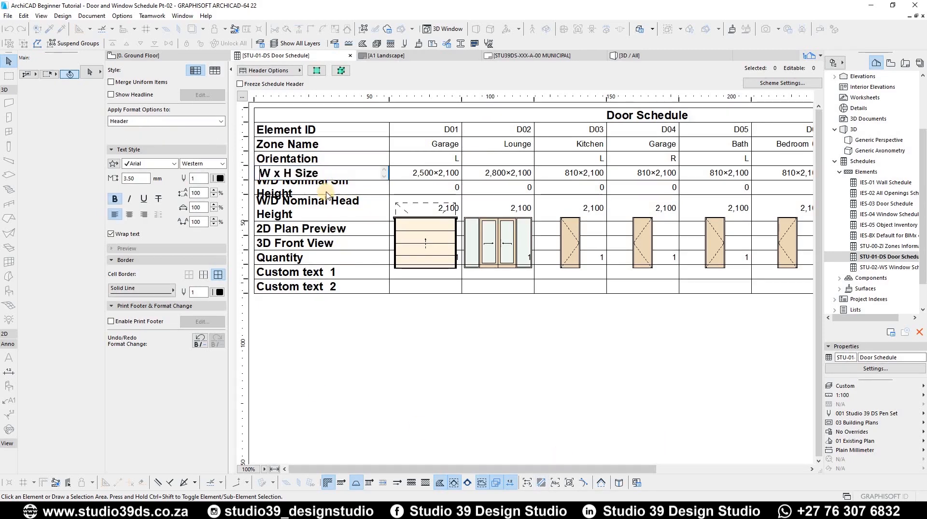
left_click(324, 187)
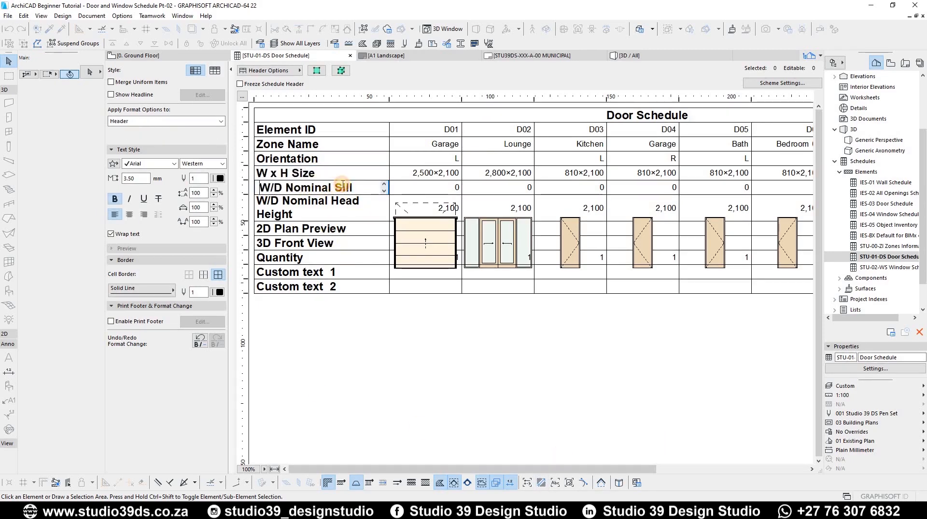
key("BackSpace")
key("BackSpace")
key("BackSpace")
key("BackSpace")
key("BackSpace")
key("BackSpace")
key("BackSpace")
key("BackSpace")
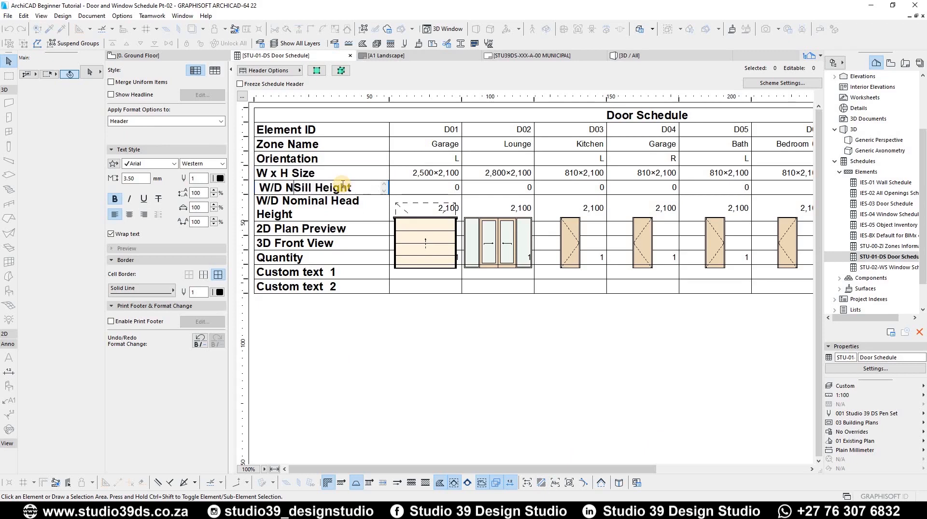
key("BackSpace")
key("BackSpace")
key("BackSpace")
key("BackSpace")
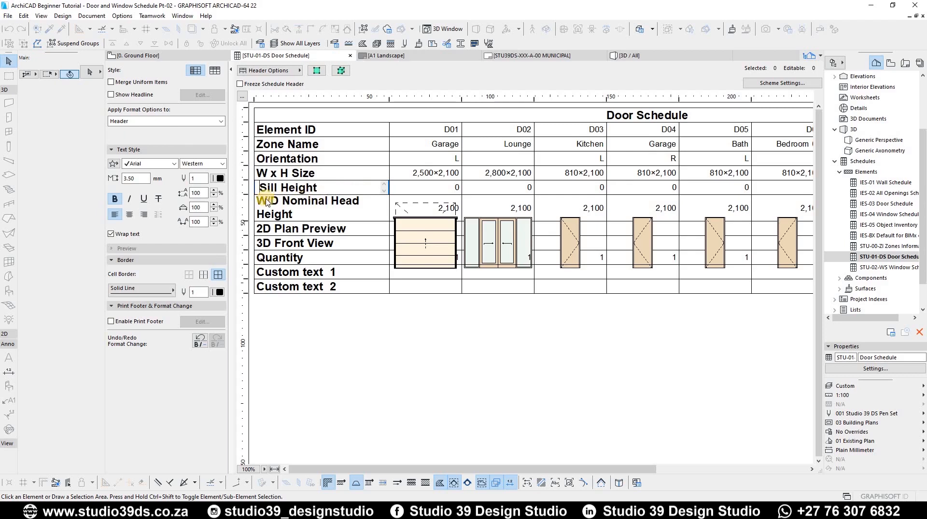
Step: Shorten the W/D Nominal Head Height header to "Head Height"
left_click(270, 202)
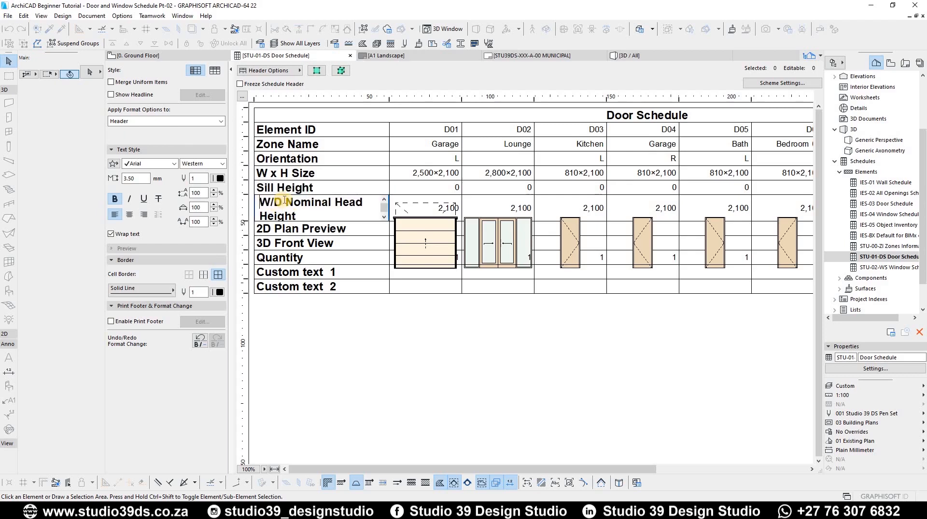
type("W/D")
left_click_drag(263, 204, 280, 202)
double_click(277, 202)
left_click(288, 203)
key("BackSpace")
key("BackSpace")
key("BackSpace")
key("BackSpace")
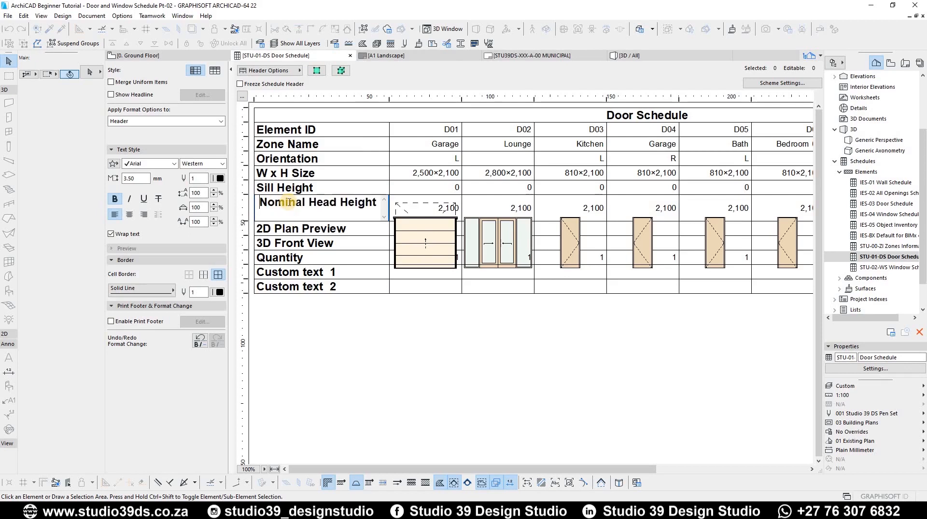
key("Delete")
key("Delete")
key("Delete")
key("Delete")
key("Delete")
key("Delete")
key("Delete")
key("Delete")
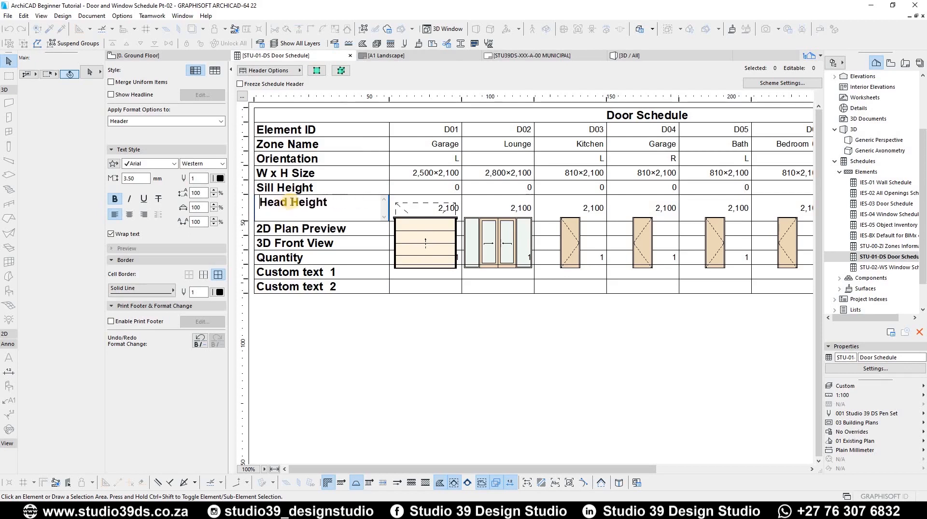
Step: Increase the height of the 2D Plan Preview row so the door plan symbols fit inside it
left_click(301, 229)
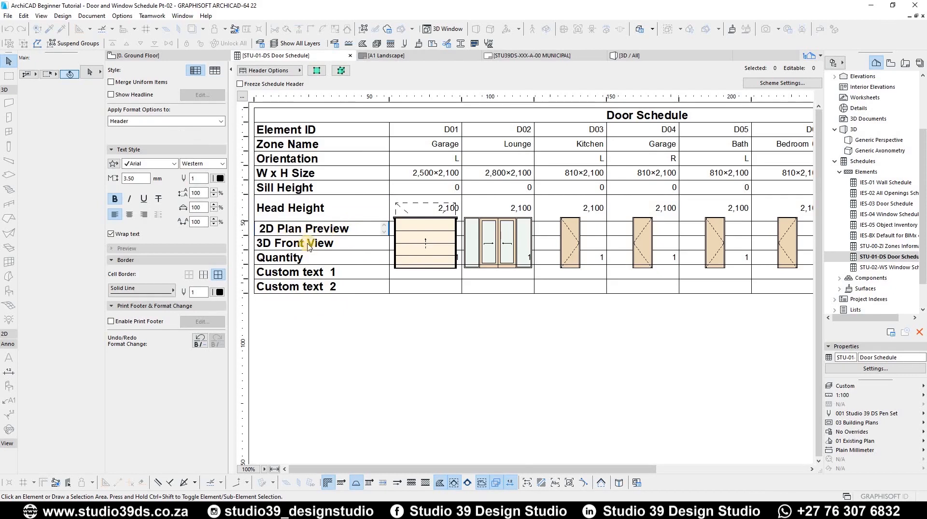
left_click(317, 245)
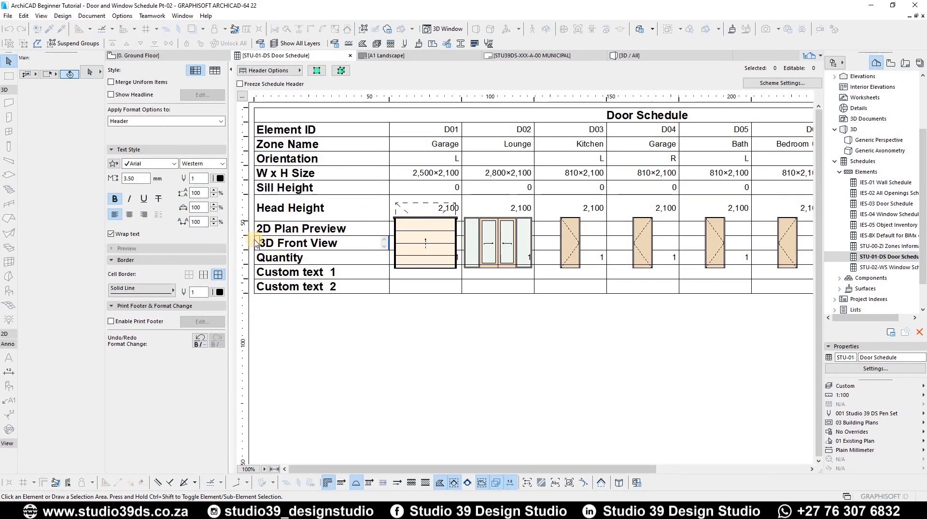
left_click_drag(243, 235, 244, 267)
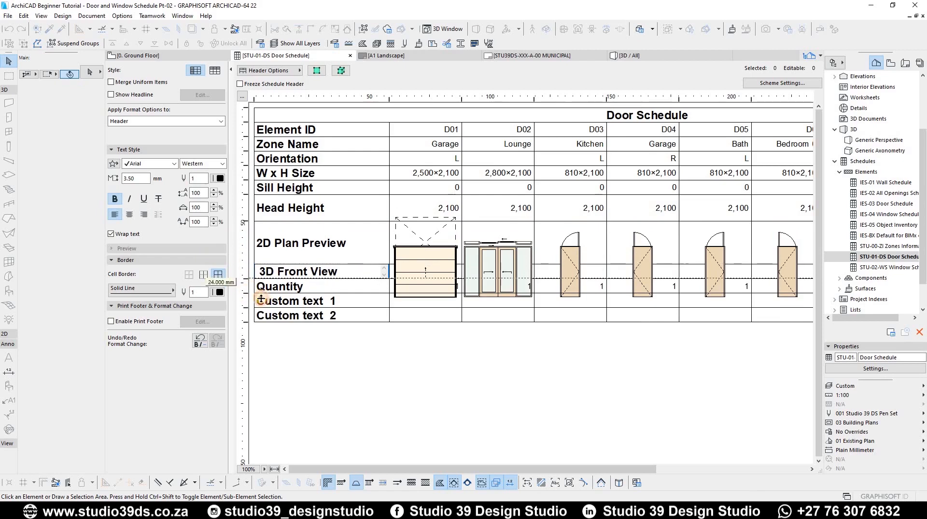
left_click_drag(246, 264, 244, 293)
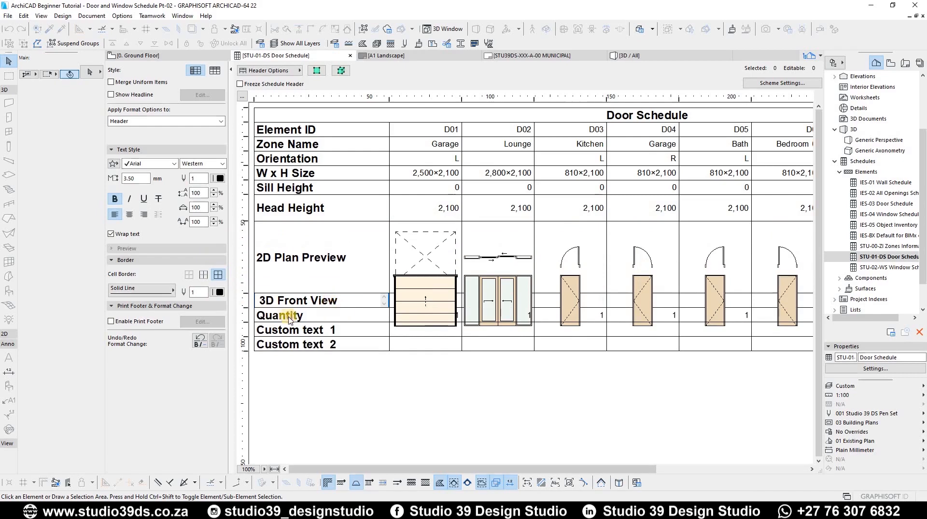
Step: Rename the 3D Front View header to "Elevation View" and increase that row's height to fit the door elevations
left_click_drag(260, 300, 308, 300)
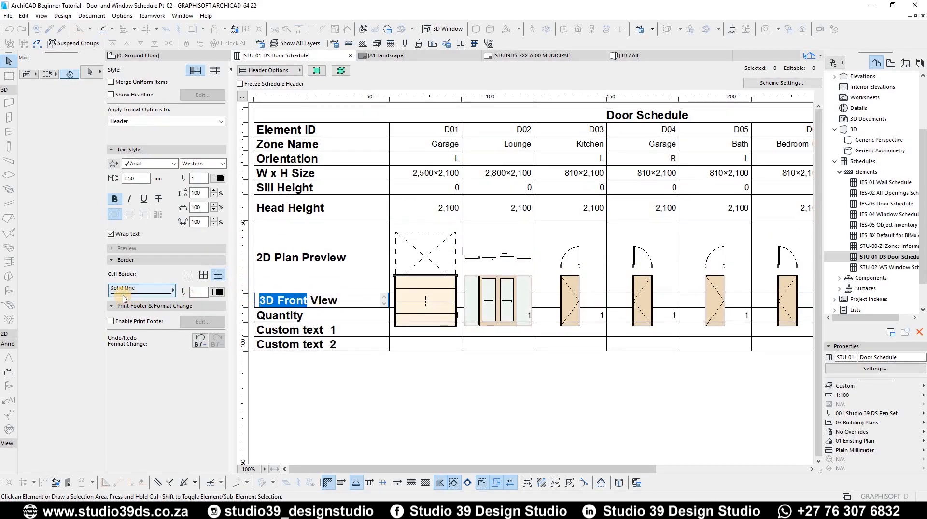
type("Elevation")
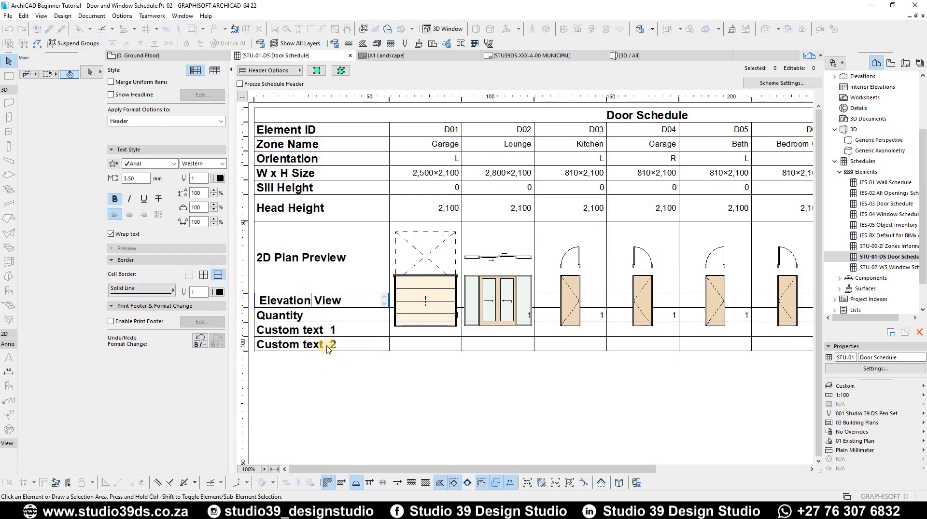
left_click_drag(244, 307, 243, 329)
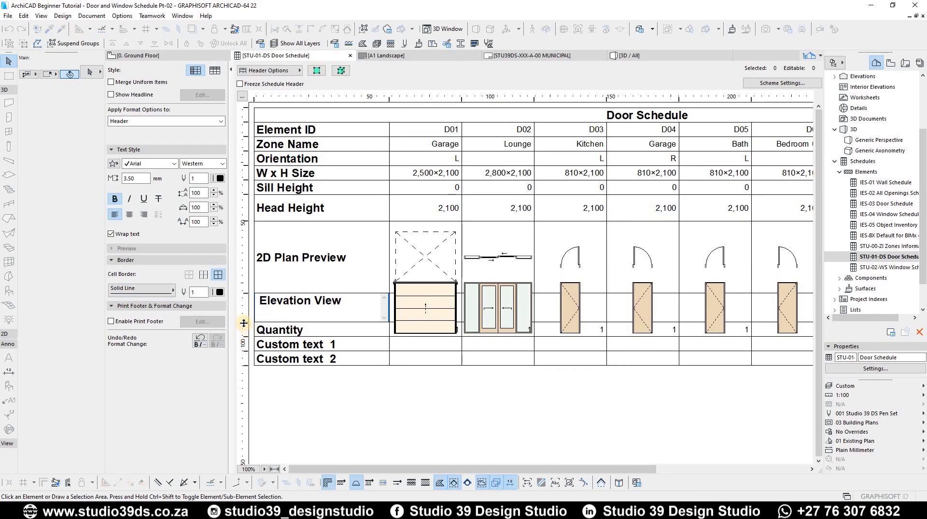
left_click_drag(243, 323, 243, 367)
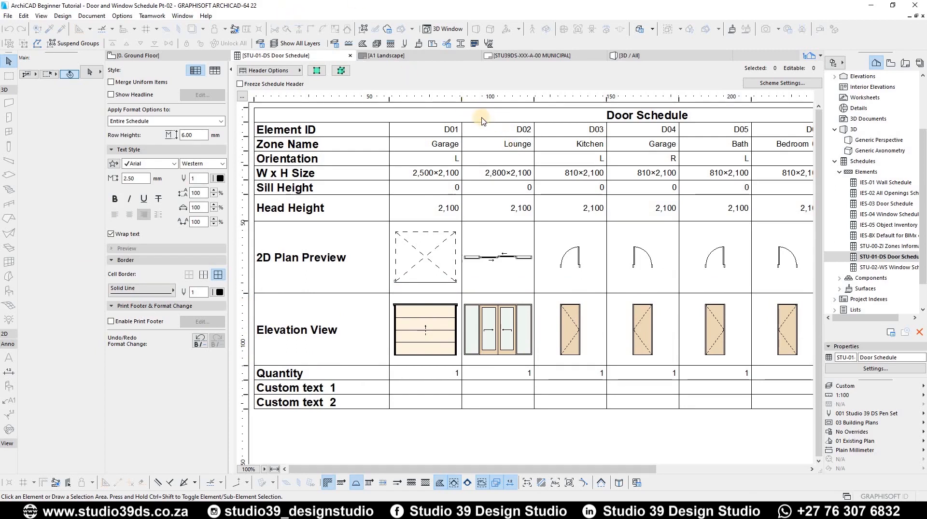
Step: Widen the D01 and D02 columns of the door schedule so their door previews have more space
left_click_drag(469, 97, 483, 97)
left_click_drag(548, 98, 563, 99)
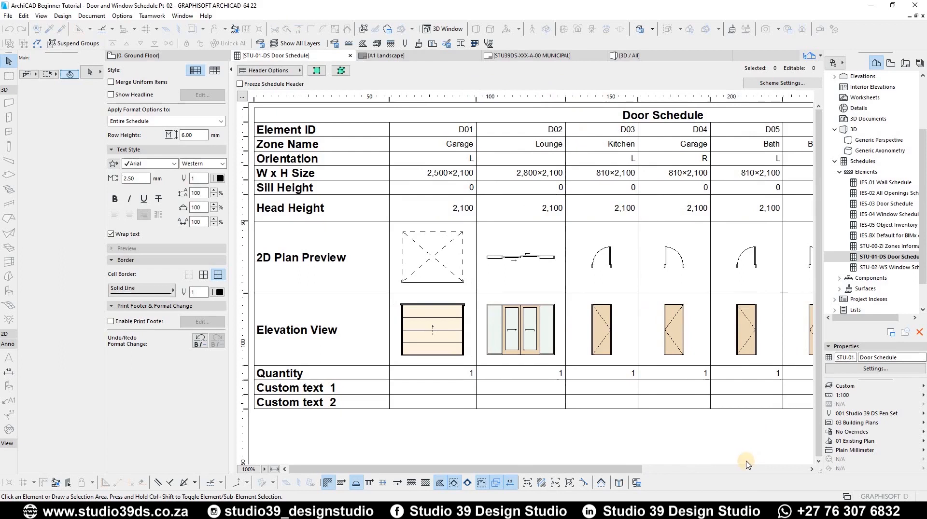
left_click(683, 471)
left_click(718, 471)
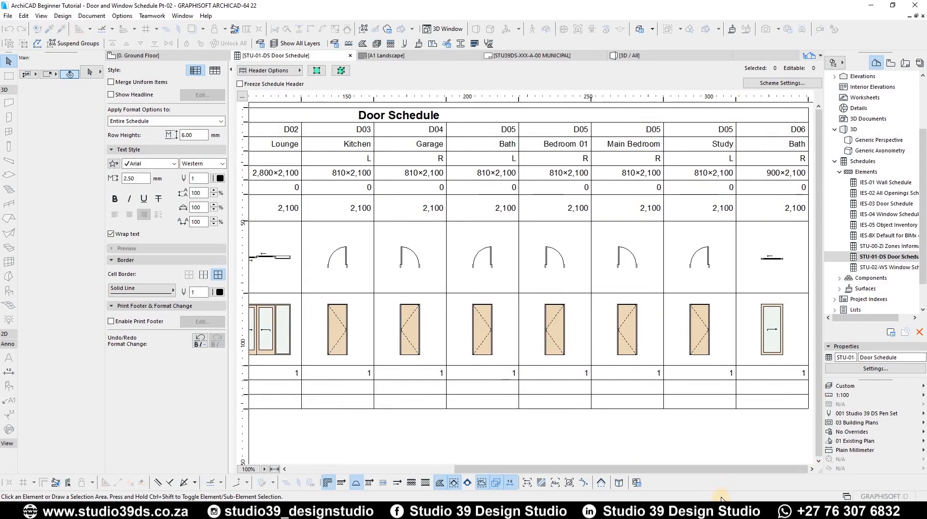
left_click_drag(670, 470, 319, 405)
left_click(331, 376)
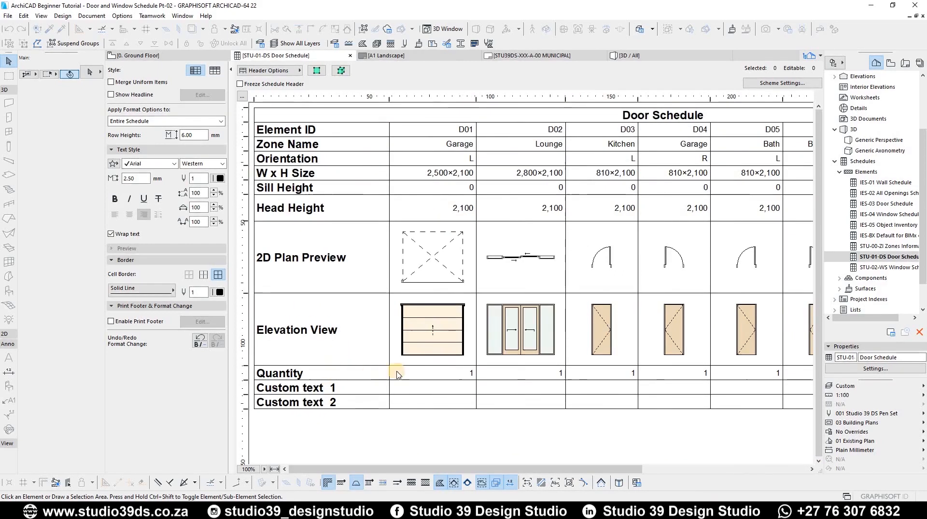
left_click(756, 471)
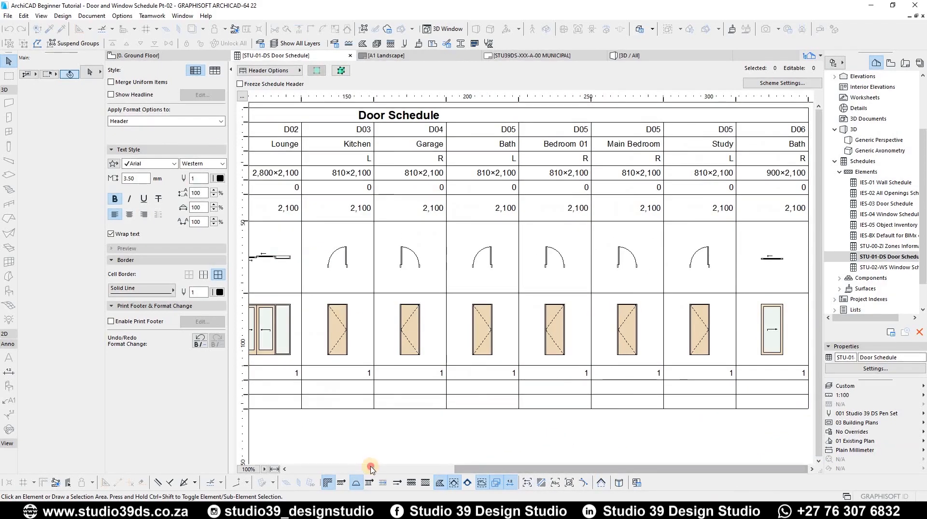
left_click(371, 467)
left_click(353, 392)
key("ctrl+a")
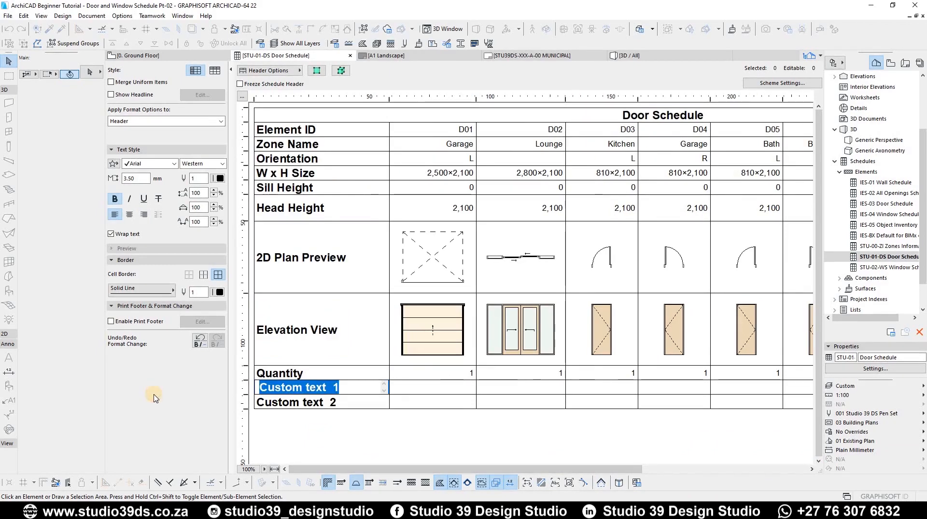
left_click(519, 421)
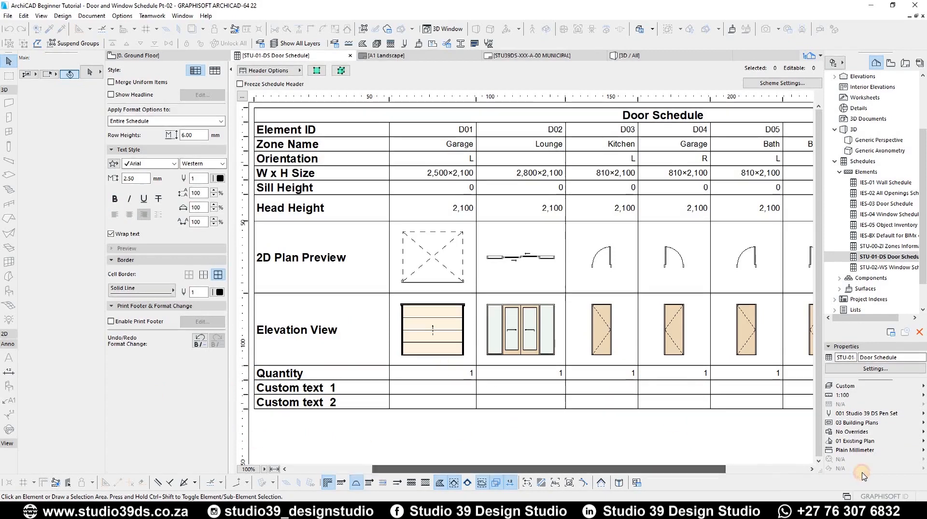
Step: Examine the Zone Name entries of all the doors across the full width of the door schedule
left_click(790, 470)
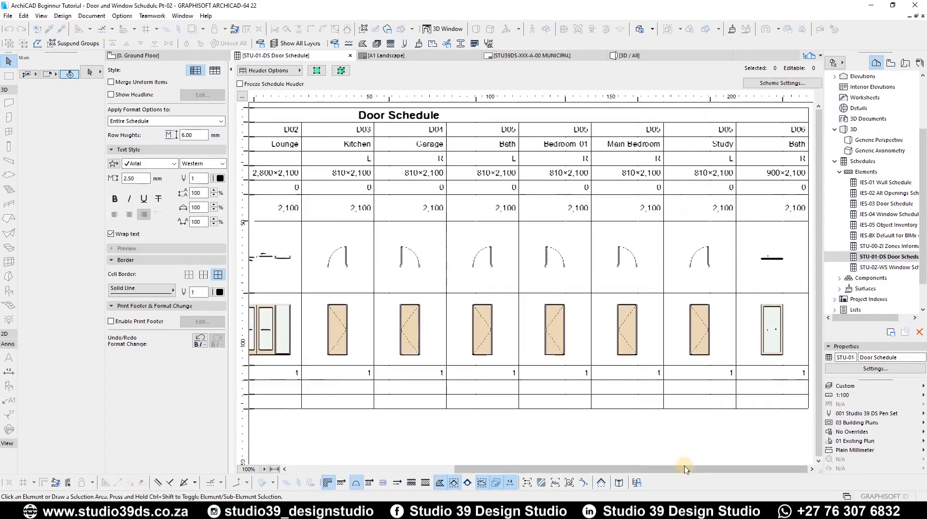
left_click(317, 469)
left_click(534, 147)
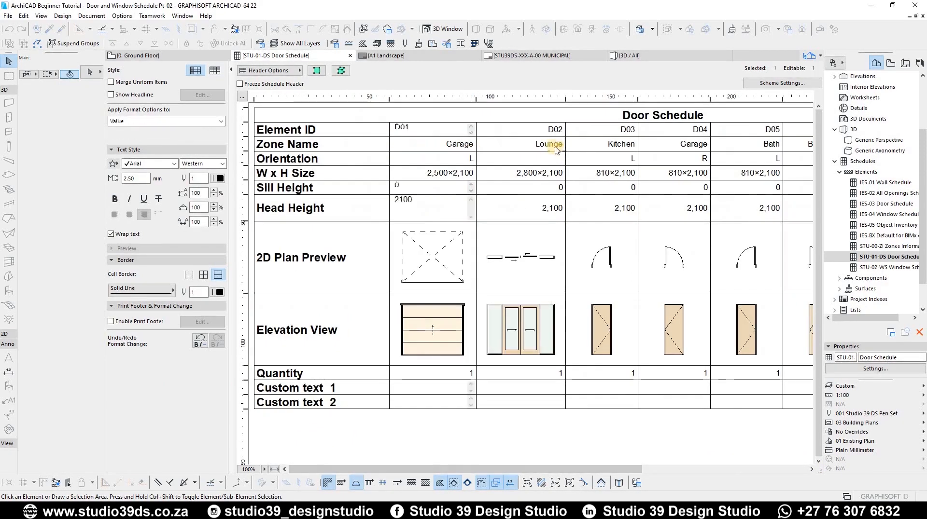
left_click(620, 147)
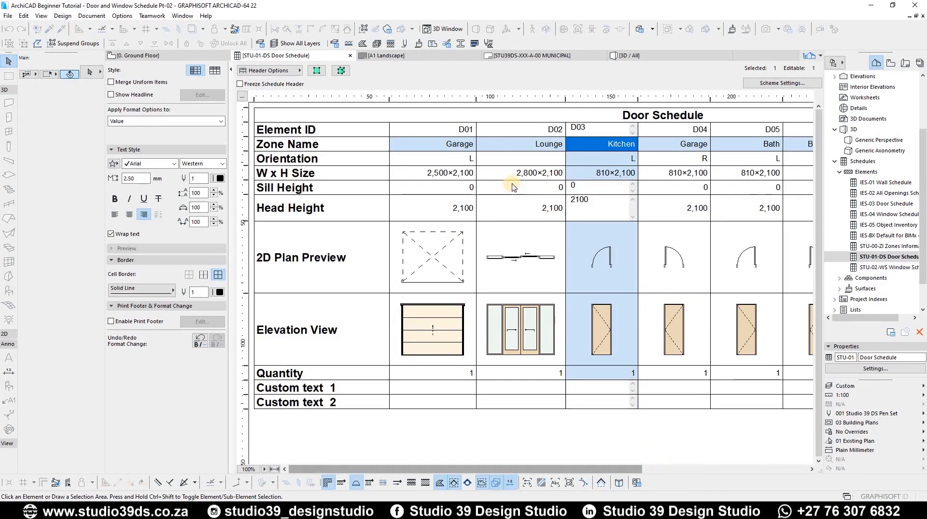
left_click(432, 144)
left_click(516, 147)
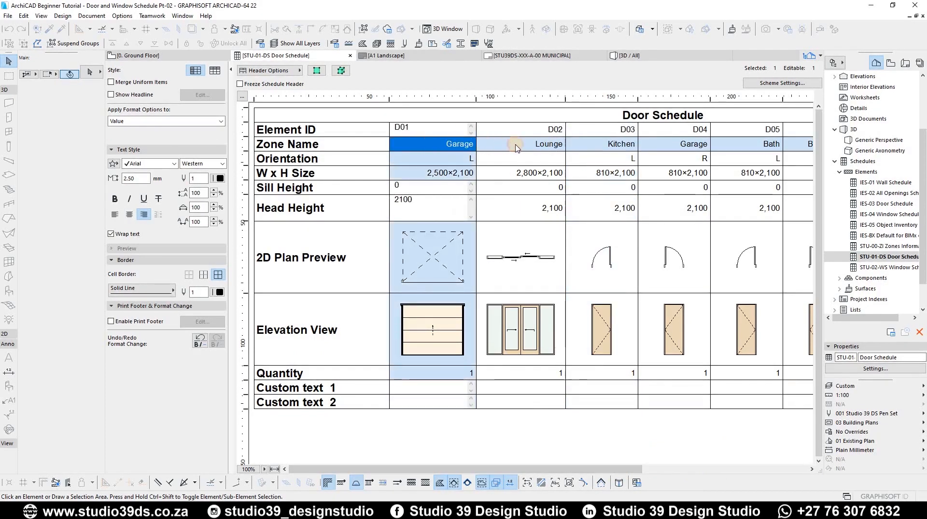
left_click(623, 145)
left_click(686, 147)
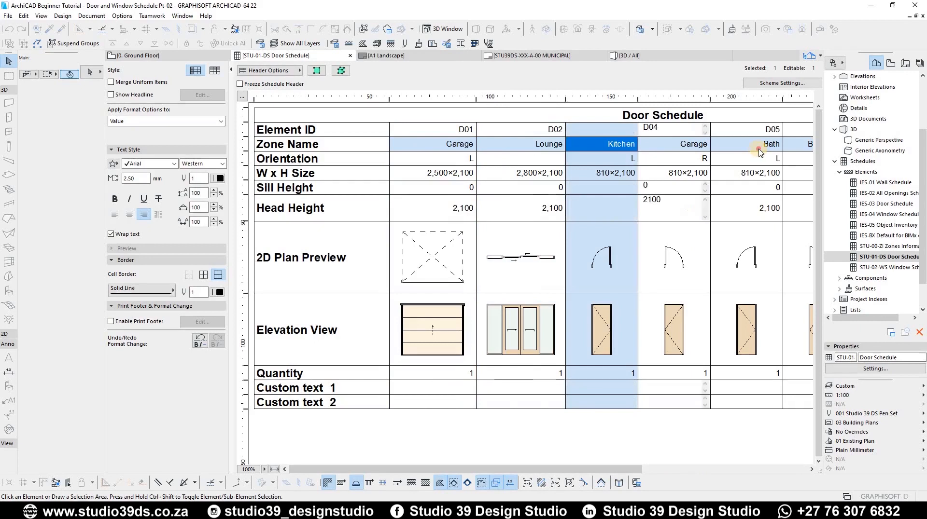
left_click(756, 153)
left_click(654, 470)
left_click(556, 143)
left_click(628, 142)
left_click(713, 145)
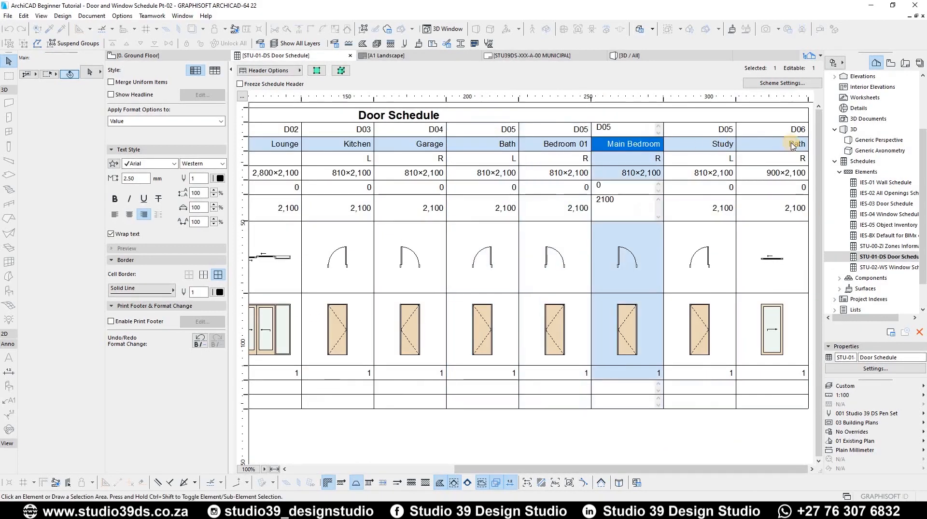
left_click(772, 144)
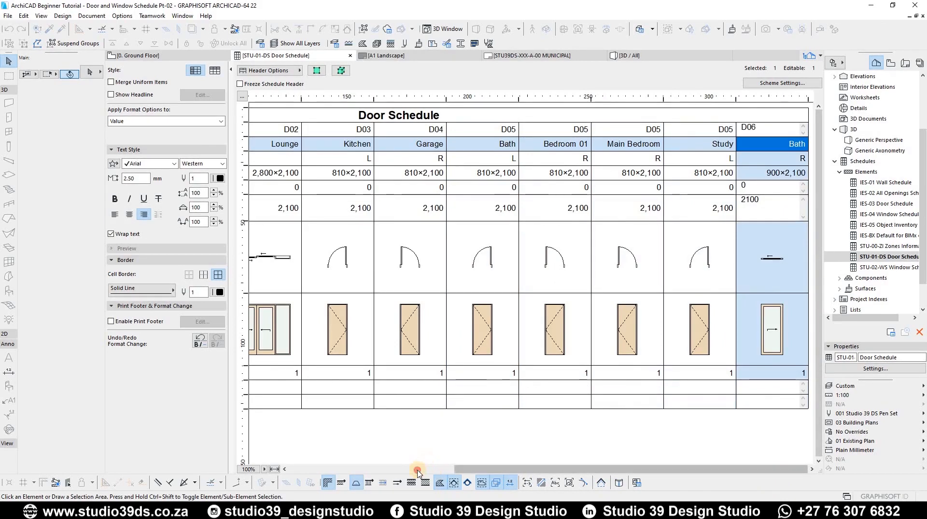
left_click(294, 471)
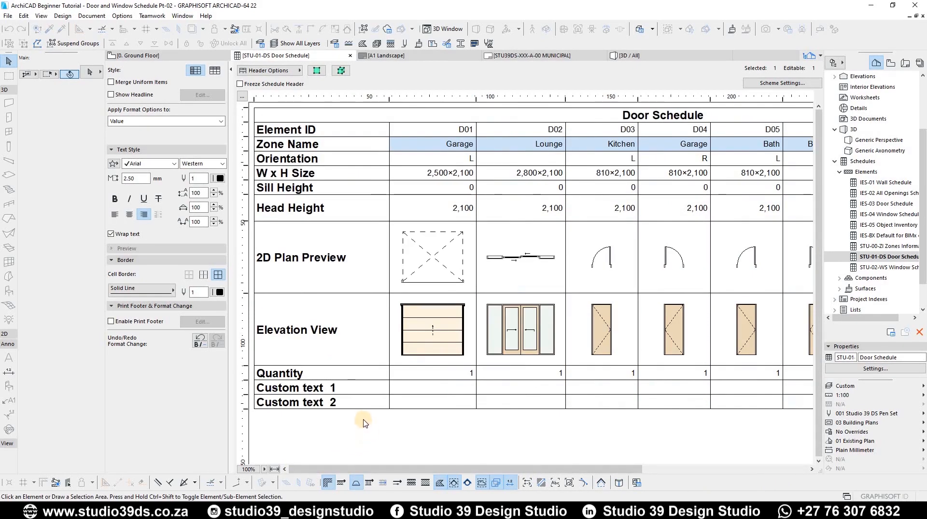
Step: Rename the Custom text 1 header to "Type" and the Custom text 2 header to "Frame"
double_click(353, 386)
left_click_drag(353, 386, 252, 387)
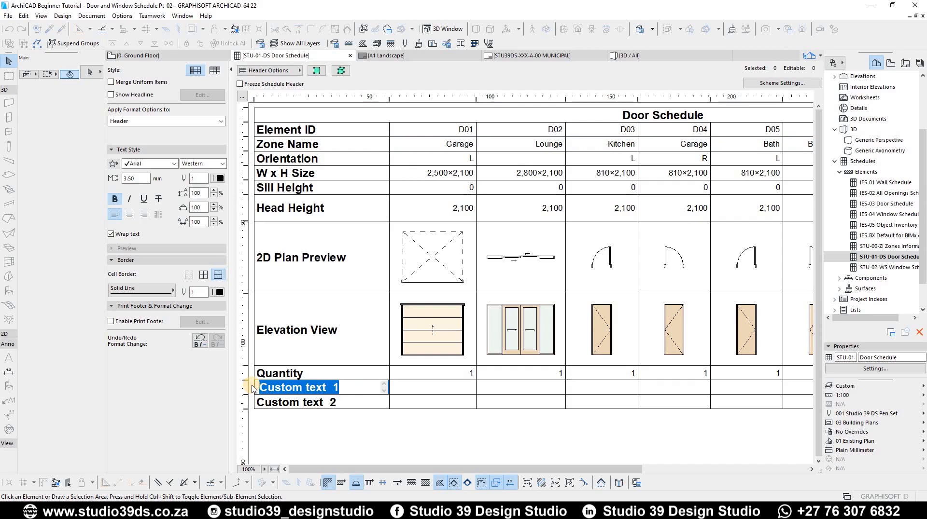
type("Type")
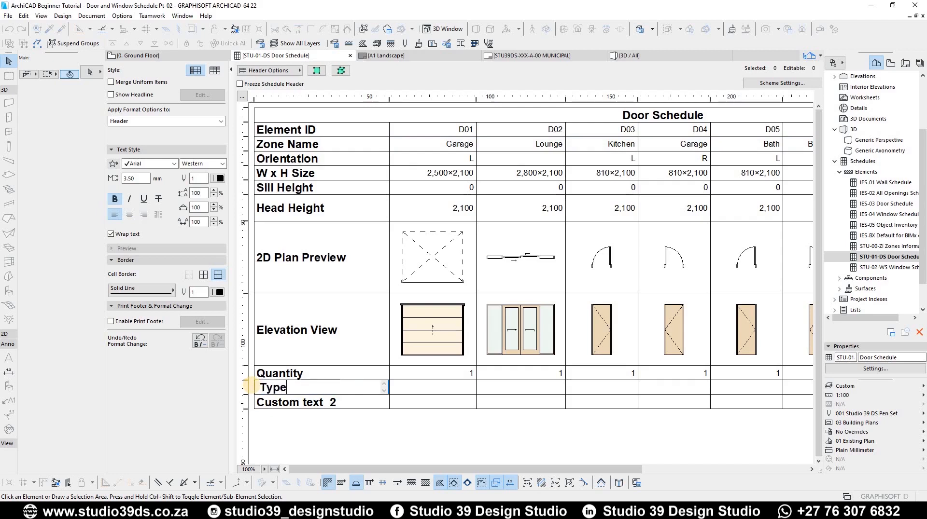
left_click(278, 405)
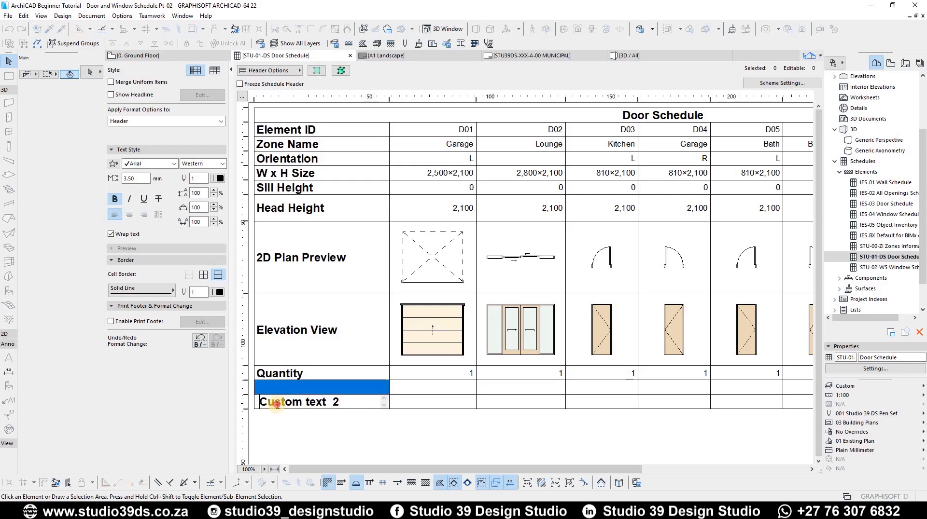
type("Fr")
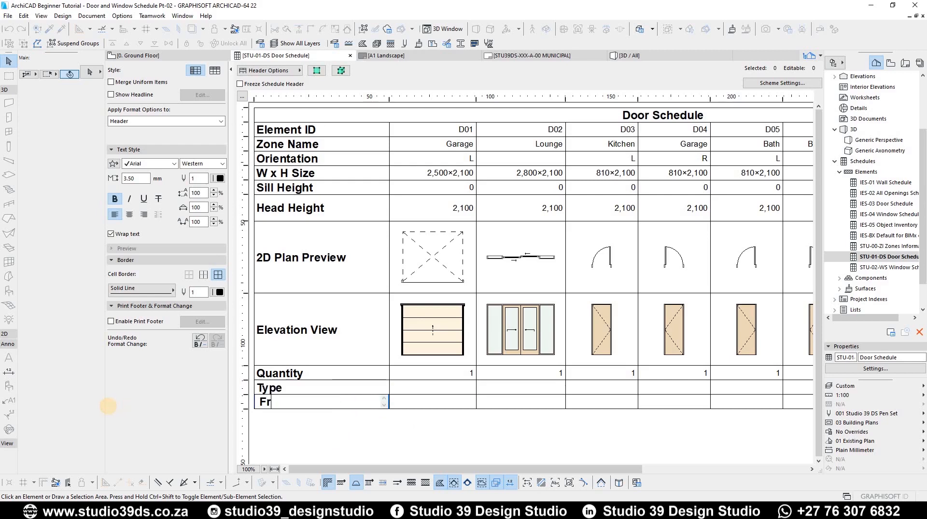
type("ame")
Step: Enter "Glass Sliding Door" as the type of door D02 and "Solid Timber Door" as the type of D03
left_click(436, 385)
left_click(537, 382)
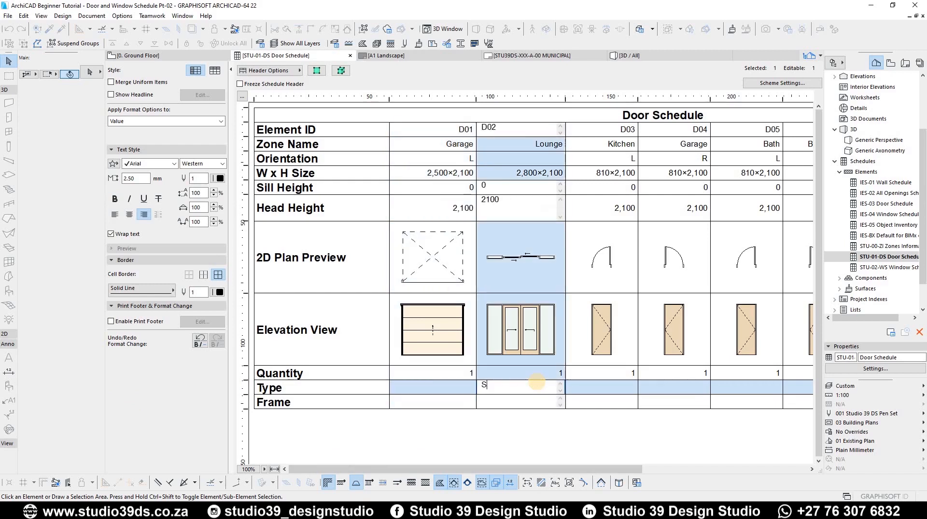
type("Glass Sliding Door")
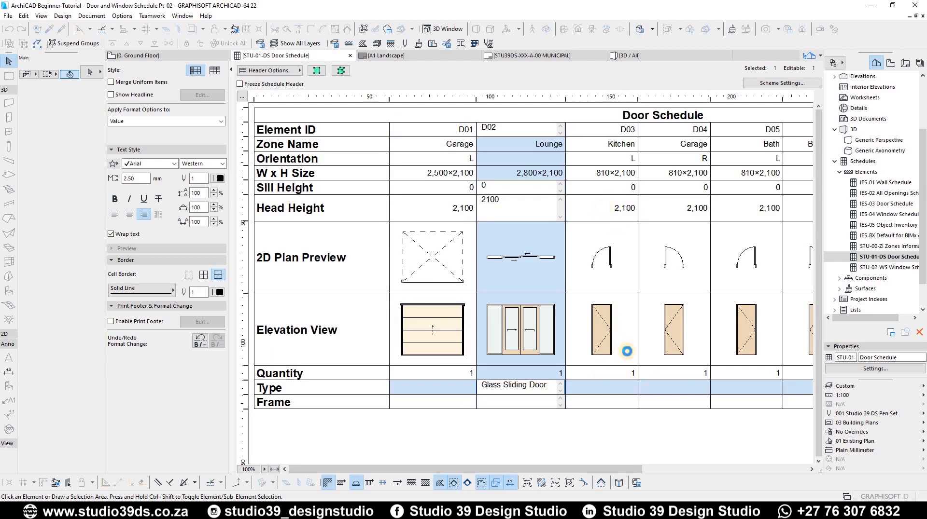
left_click(612, 384)
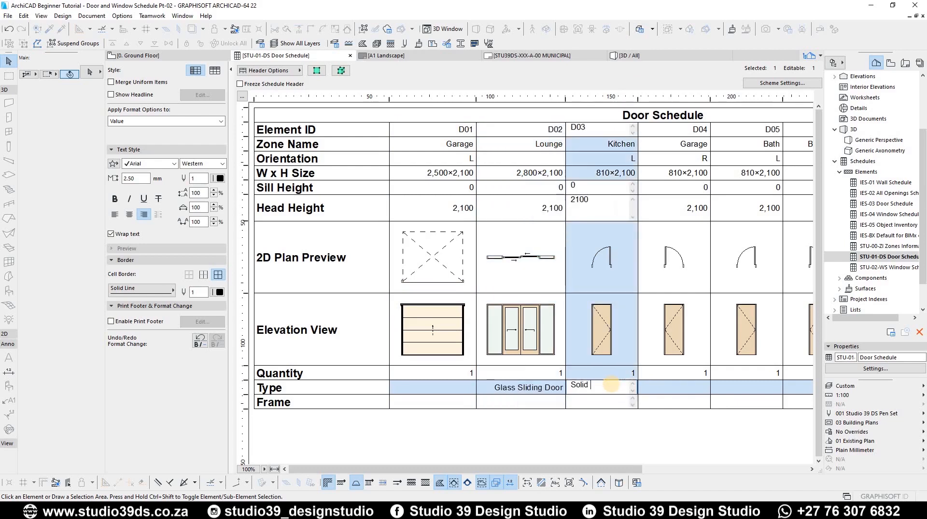
type("Solid Timber Door")
Step: Enter "Fire Rated Solid Timber Door" as the type of garage door D04
left_click(704, 383)
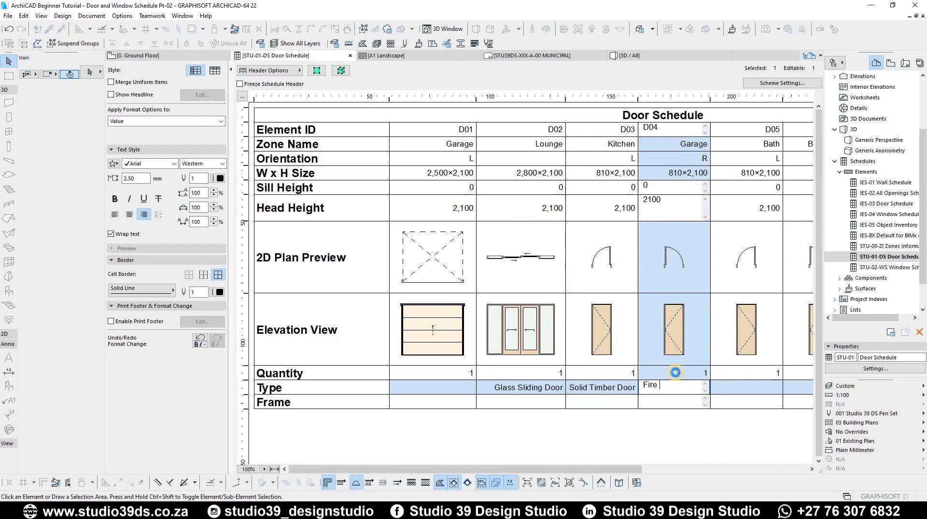
type("Fire Rated")
key("ctrl+a")
type("Ti")
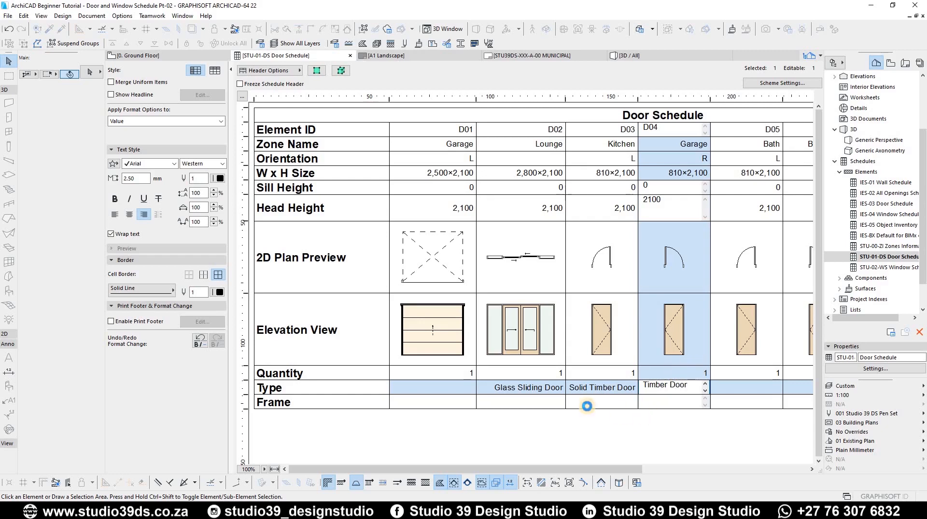
left_click(585, 403)
left_click(663, 385)
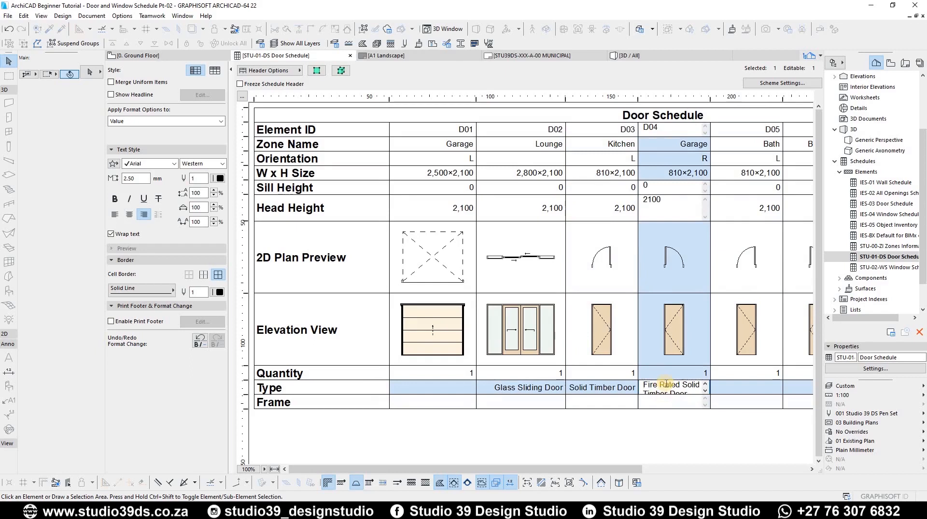
left_click(122, 235)
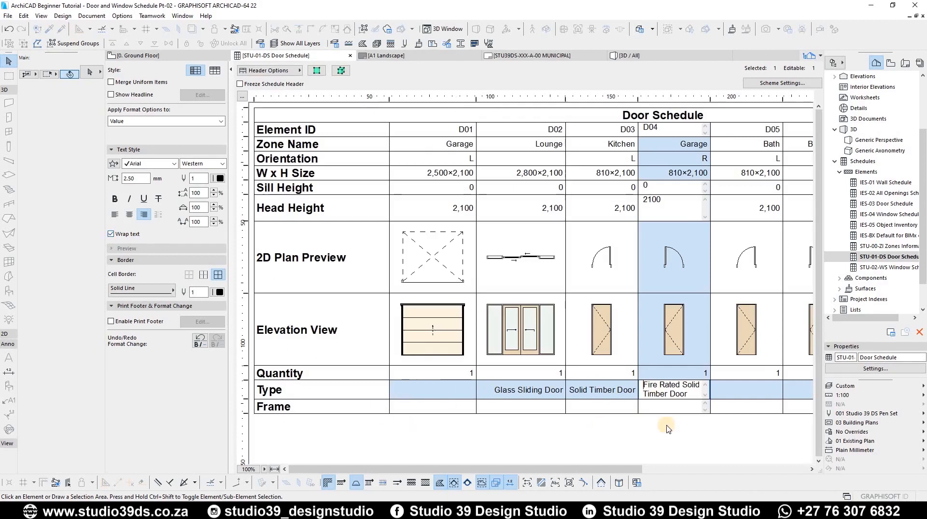
Step: Enter "Halow Core Door" as the type of the Bath door D05
left_click(440, 399)
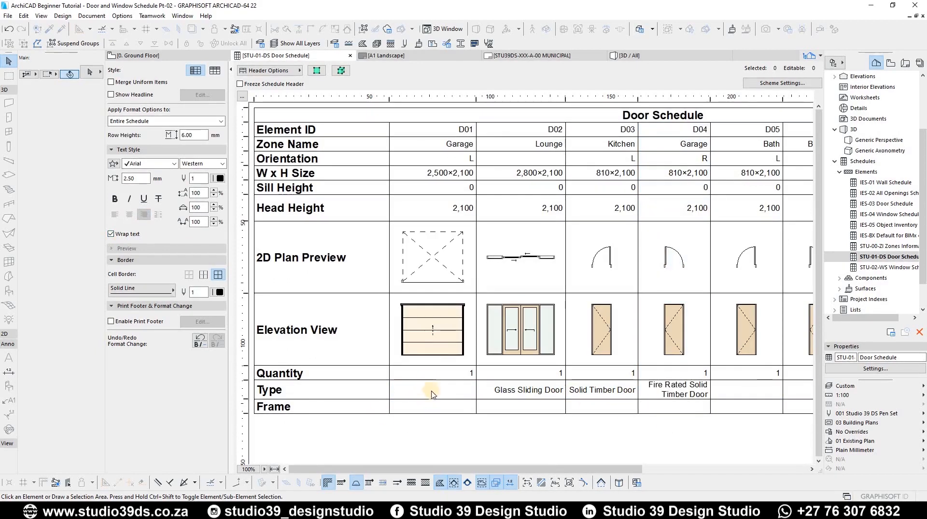
left_click(693, 397)
left_click(723, 393)
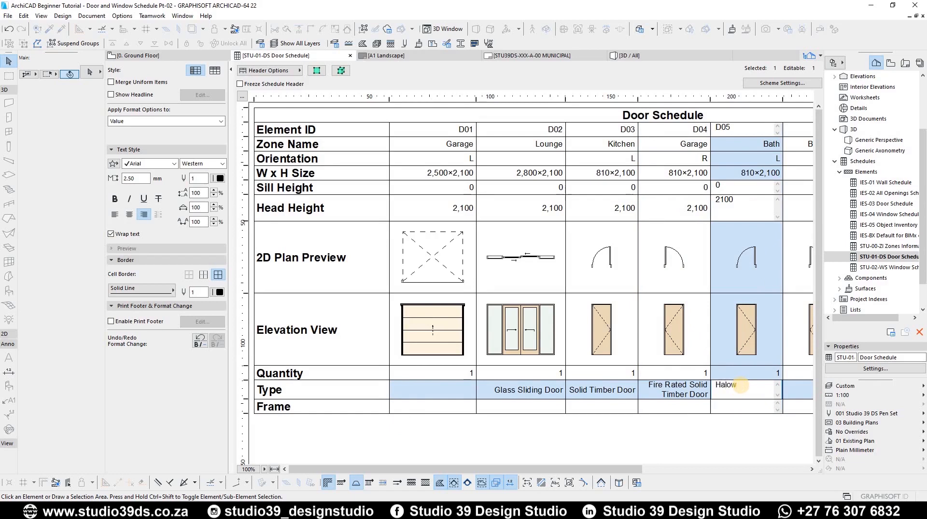
type("Halow Coor")
key("BackSpace")
type("dre Timbe")
key("BackSpace")
key("BackSpace")
key("BackSpace")
type("Door")
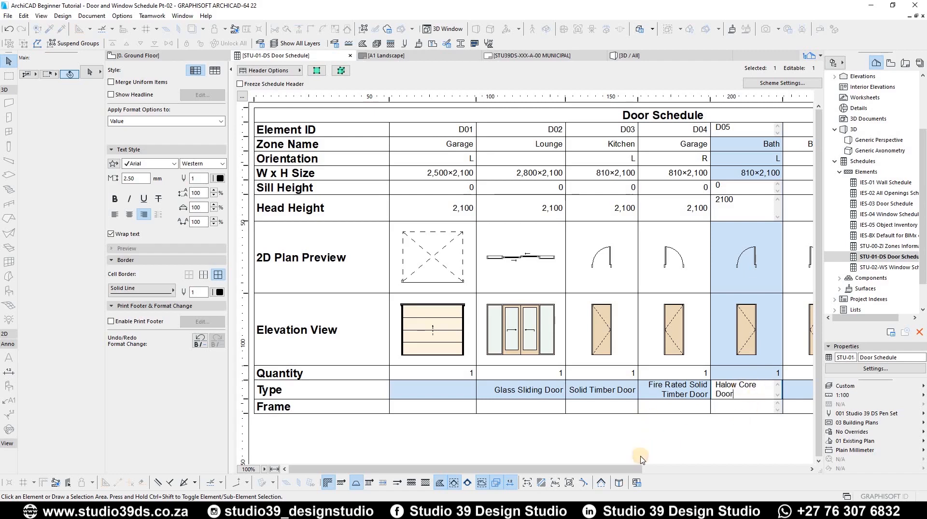
key("Return")
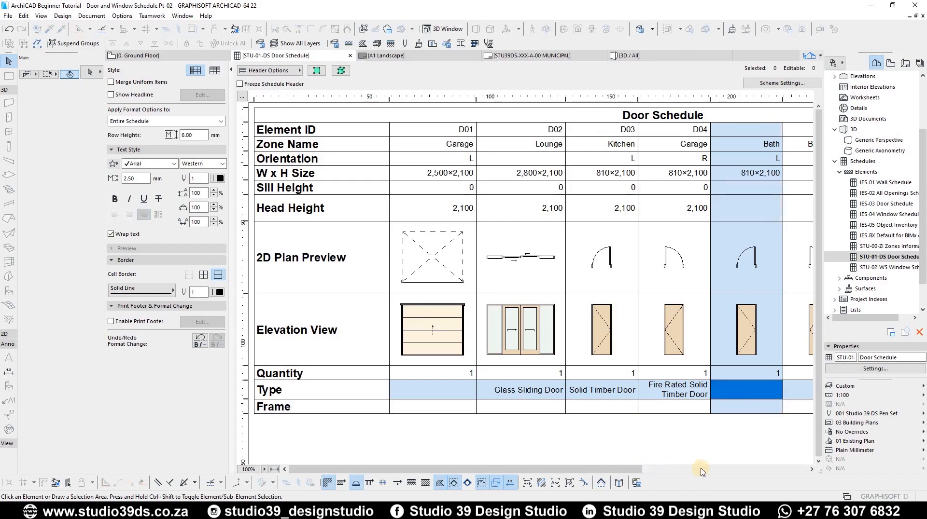
Step: Enter "Sliding Garage Door" as the type of door D01
left_click(702, 469)
left_click_drag(709, 472, 439, 468)
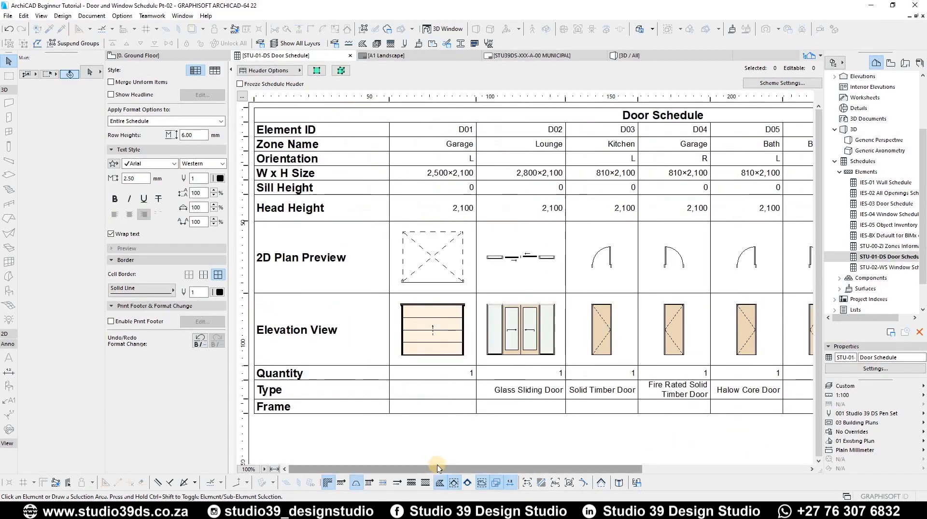
left_click(441, 394)
type("Sliding Garage Door")
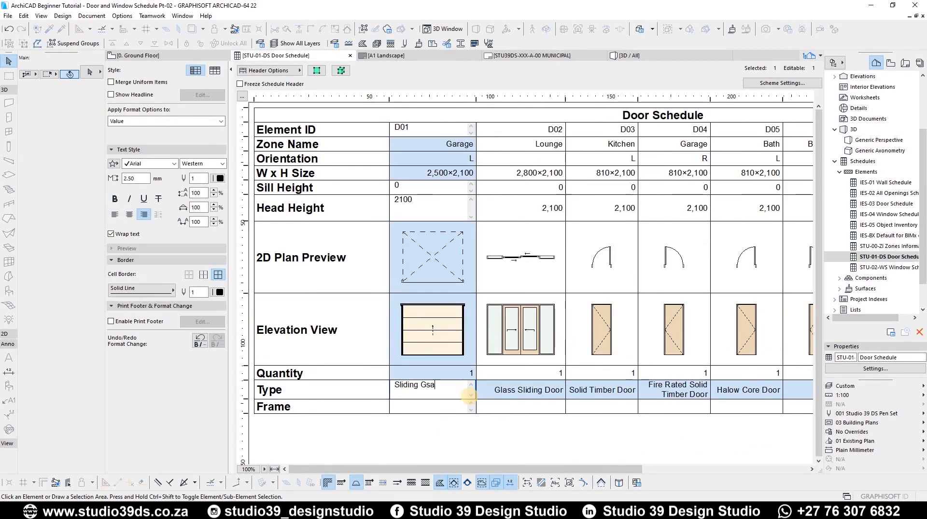
left_click(492, 390)
key("Tab")
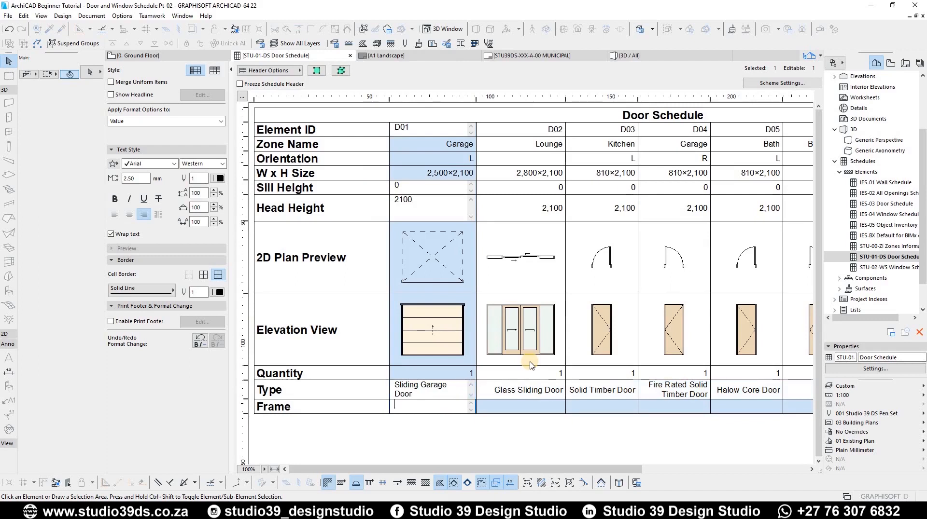
Step: Enter the frame entries "Steel" for door D01, "Aluminium Frame" for D02 and "Timber Frame" for D03
type("Steel")
left_click(517, 407)
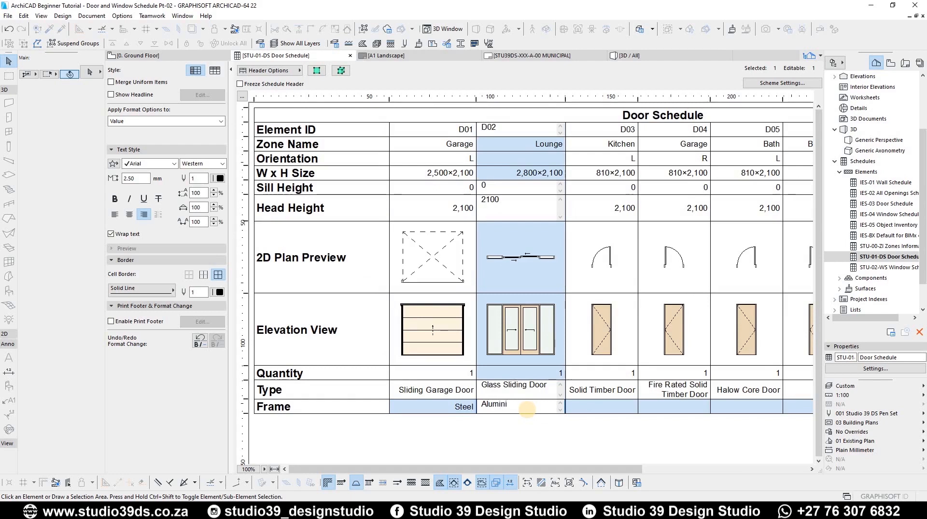
type("Aluminium Frame")
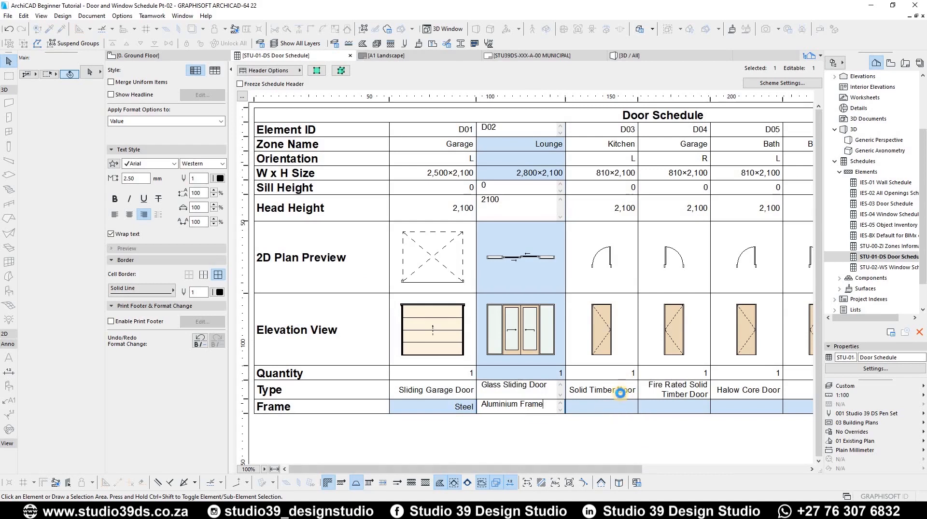
left_click(627, 406)
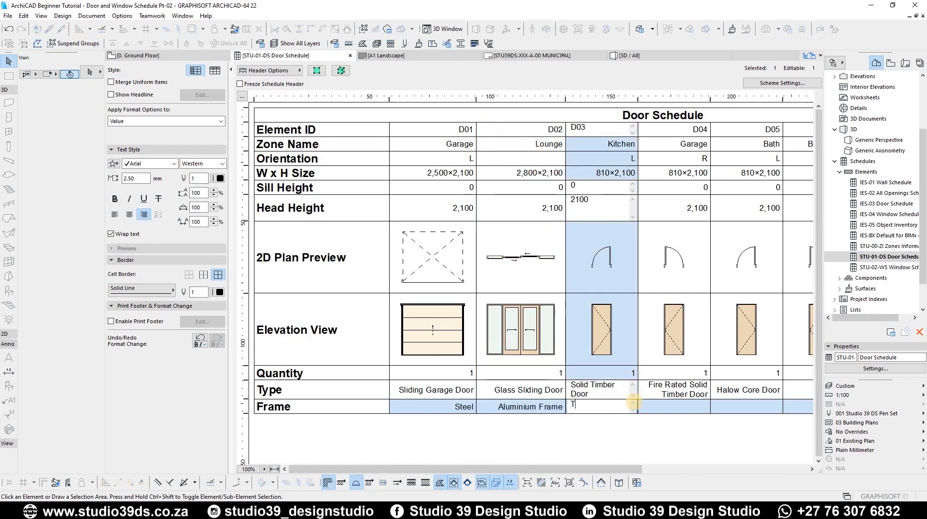
type("Timber Frame")
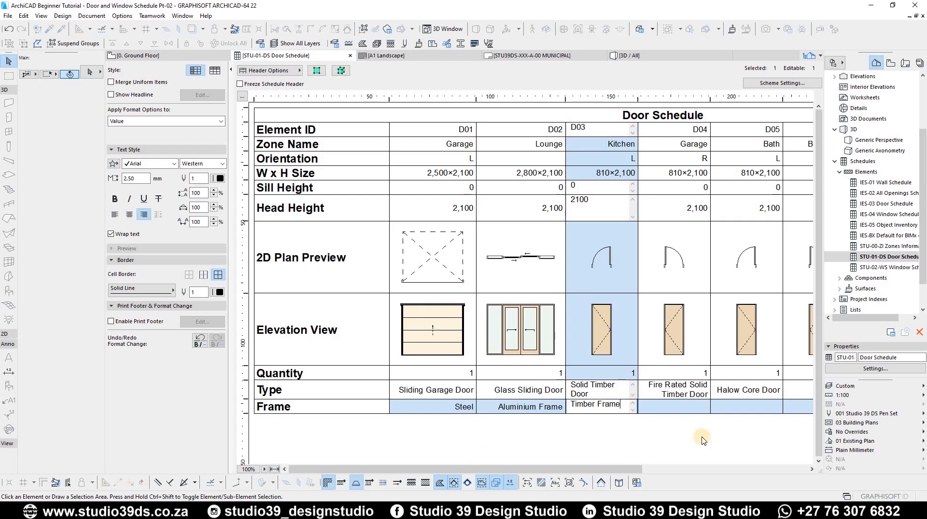
Step: Extend the frame entry of D01 to "Steel Frame", and enter "Steel Frame" for D04 and "Steel" for the Bath door D05
left_click(671, 409)
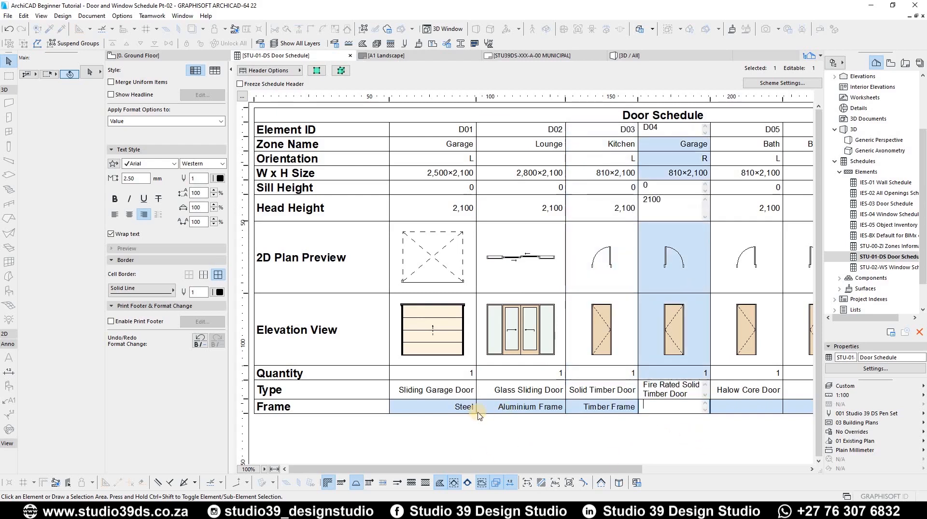
left_click(449, 408)
left_click(434, 404)
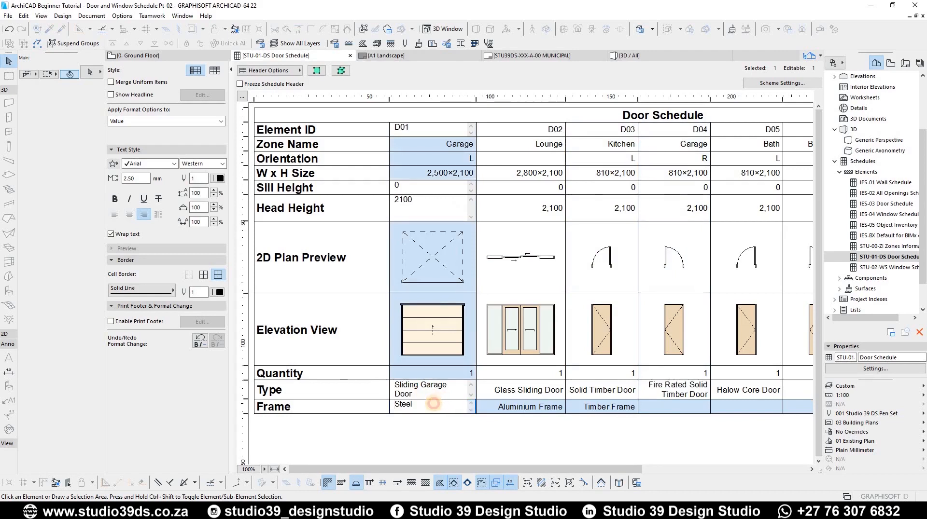
type("Frame")
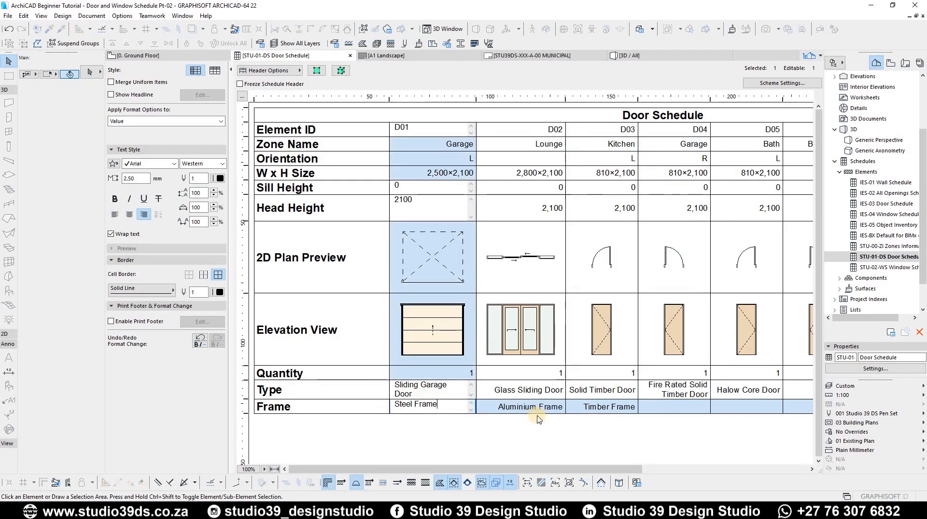
left_click(690, 408)
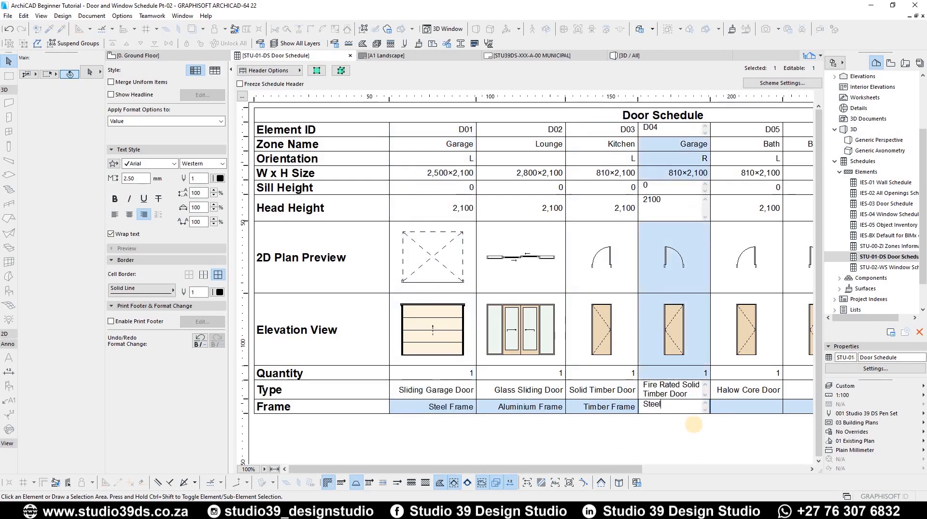
type("Steel Frame")
left_click(745, 406)
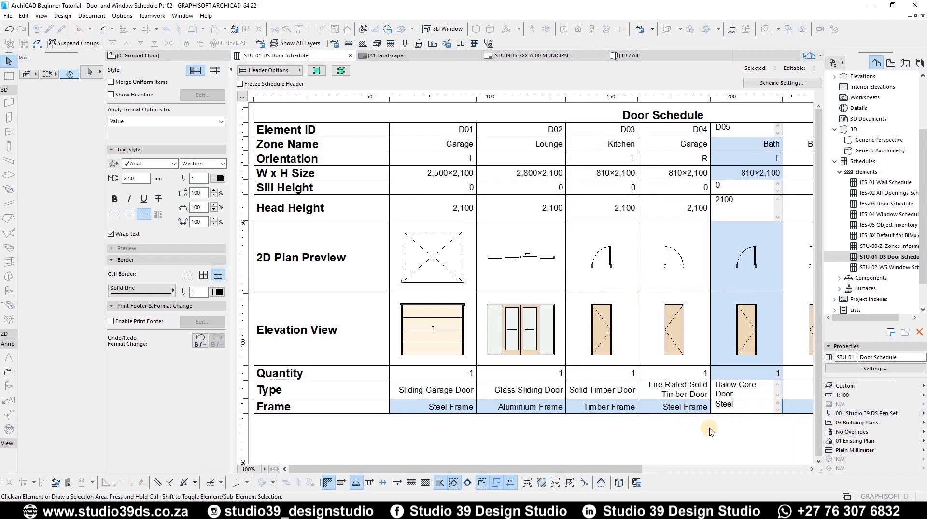
key("shift+Tab")
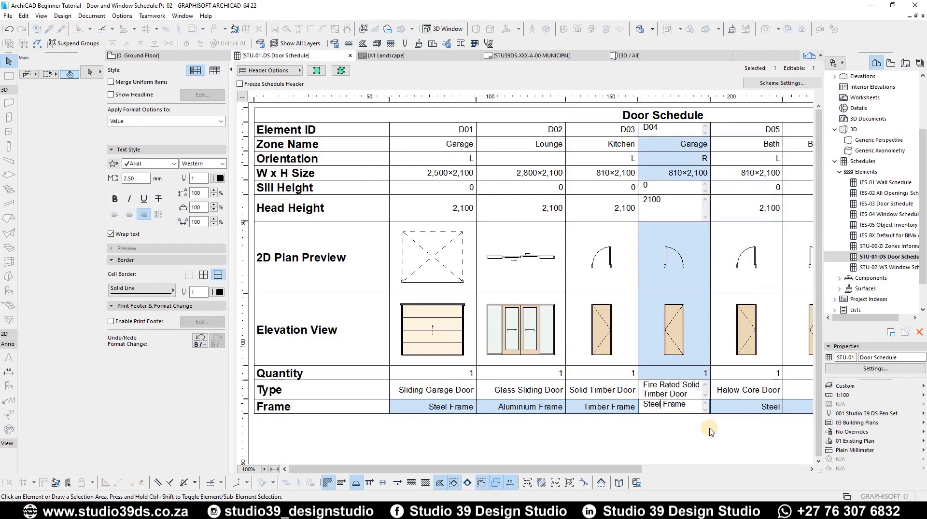
Step: Add the Custom text 3 field to the STU-01-DS door schedule scheme
left_click(771, 86)
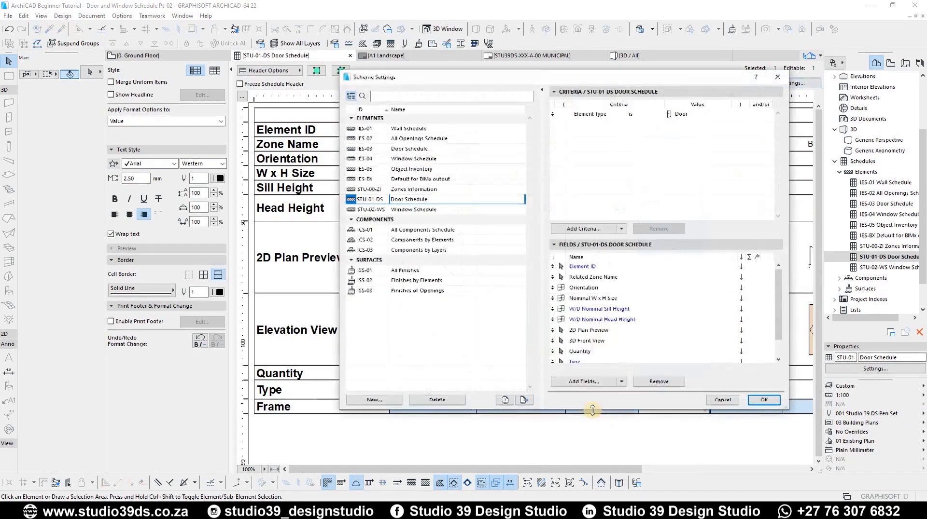
left_click(594, 381)
left_click(418, 275)
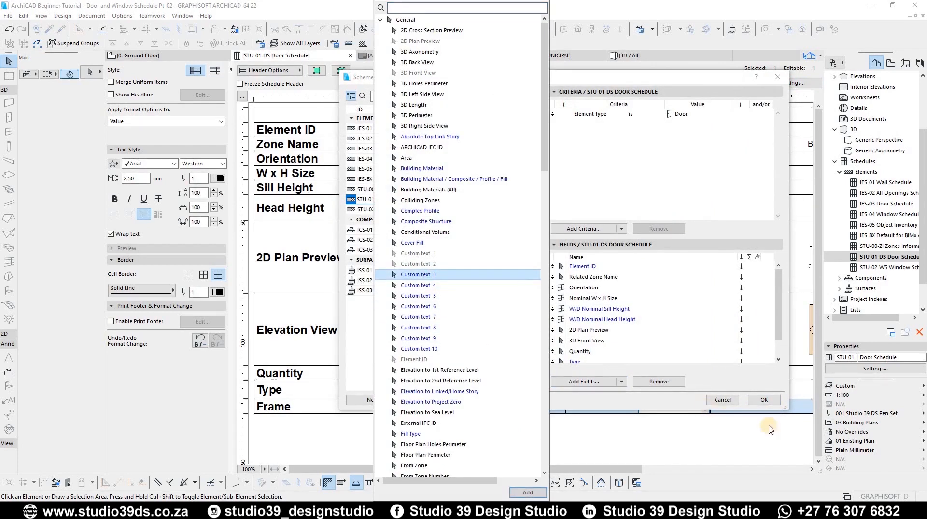
left_click(527, 492)
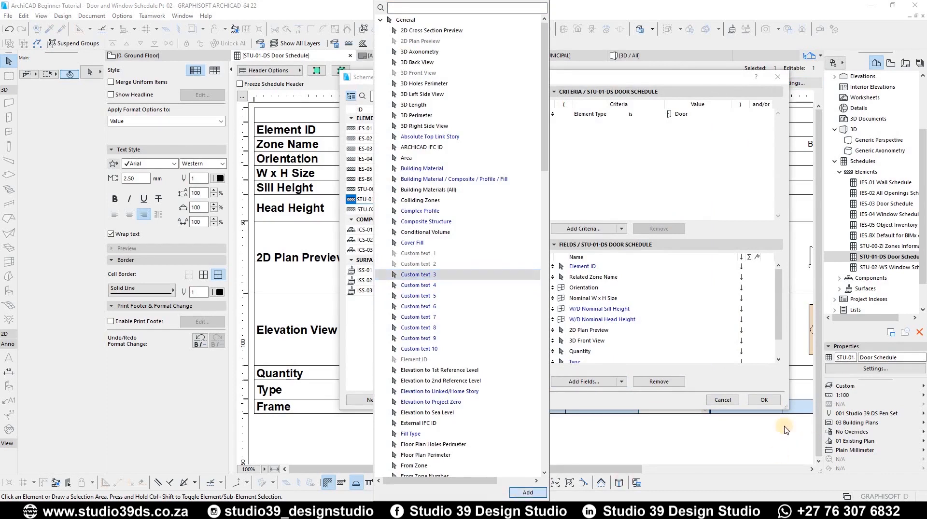
left_click(763, 401)
left_click(764, 400)
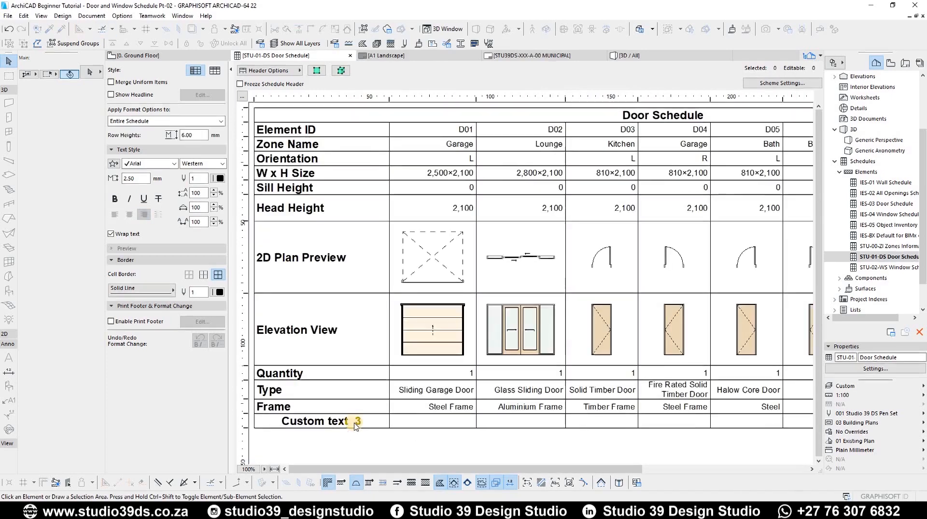
Step: Left-align the Custom text 3 header and rename it to "Finish"
left_click(115, 214)
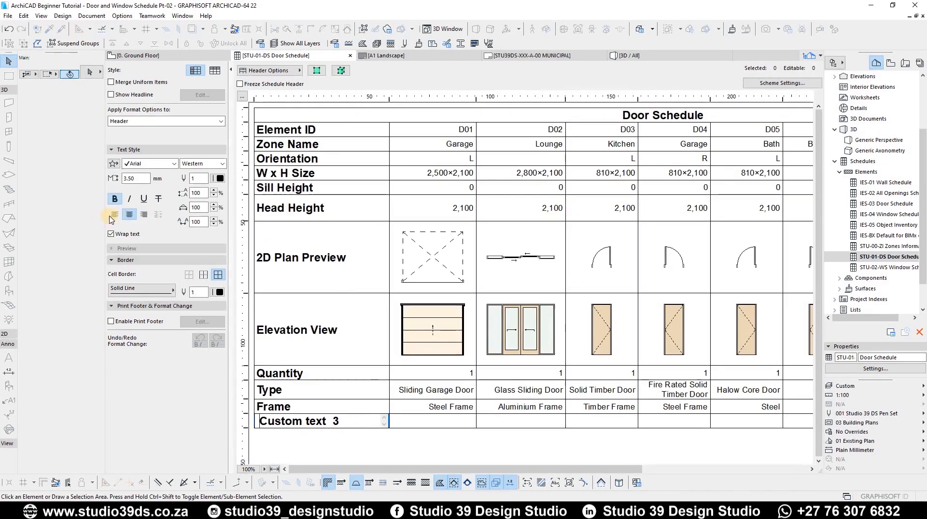
left_click_drag(344, 420, 123, 422)
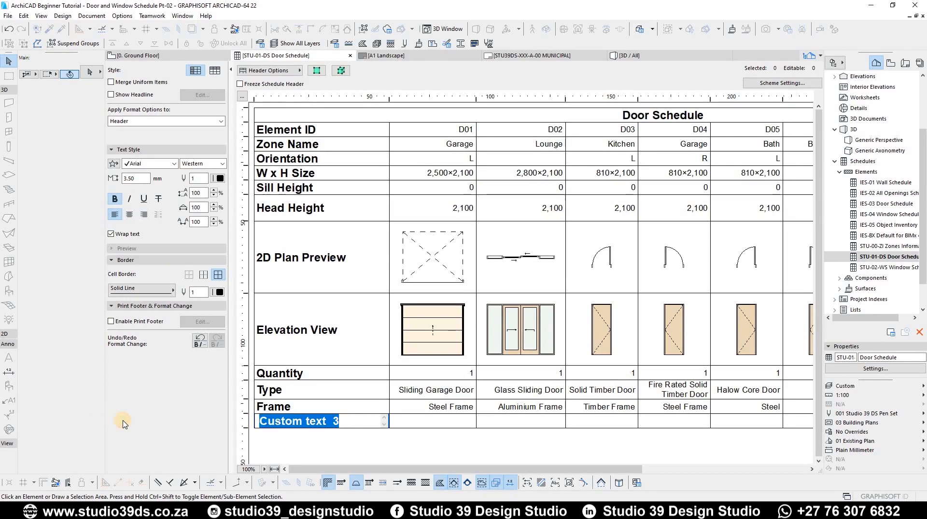
type("Finish")
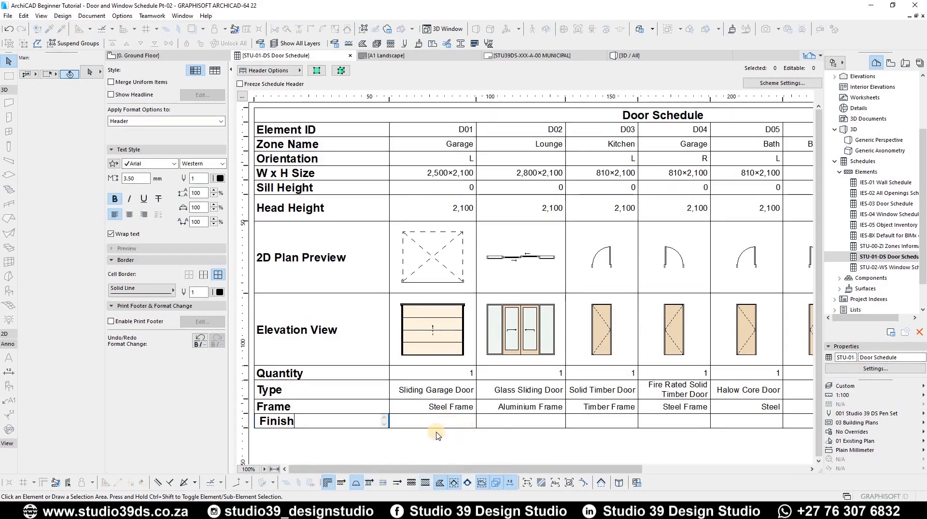
Step: Enter "Grey Dove Powder Coated" as the finish of door D01
key("Tab")
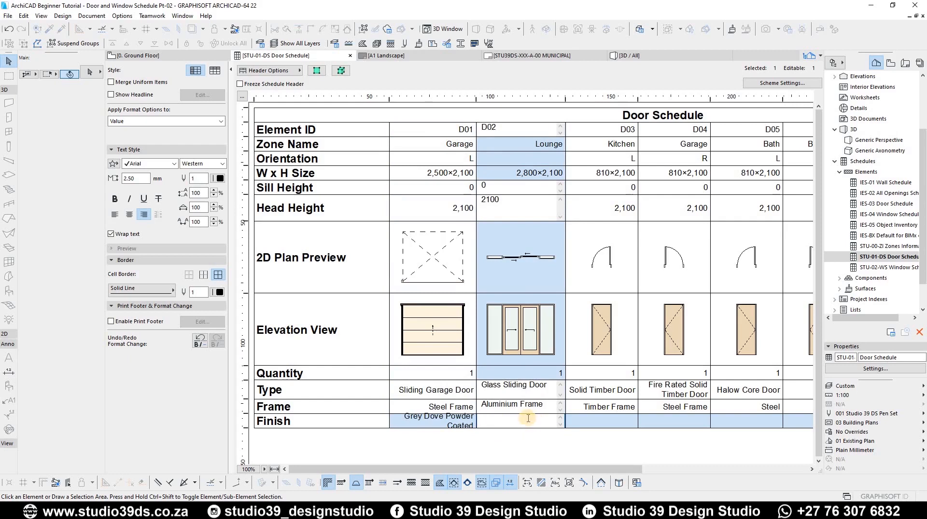
left_click(466, 425)
left_click_drag(443, 425, 313, 404)
left_click(604, 442)
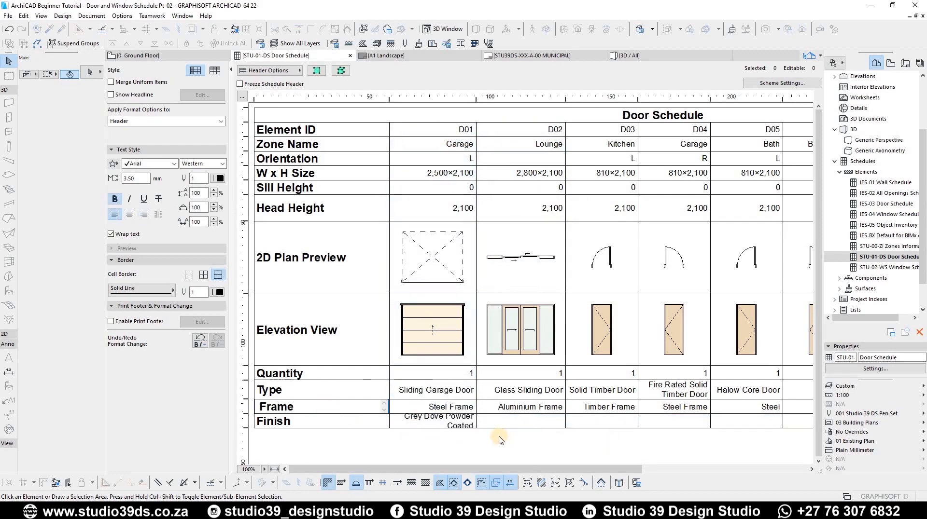
Step: Switch text wrapping of the door values off and back on, and heighten the Finish row to fit two lines of text
left_click(449, 425)
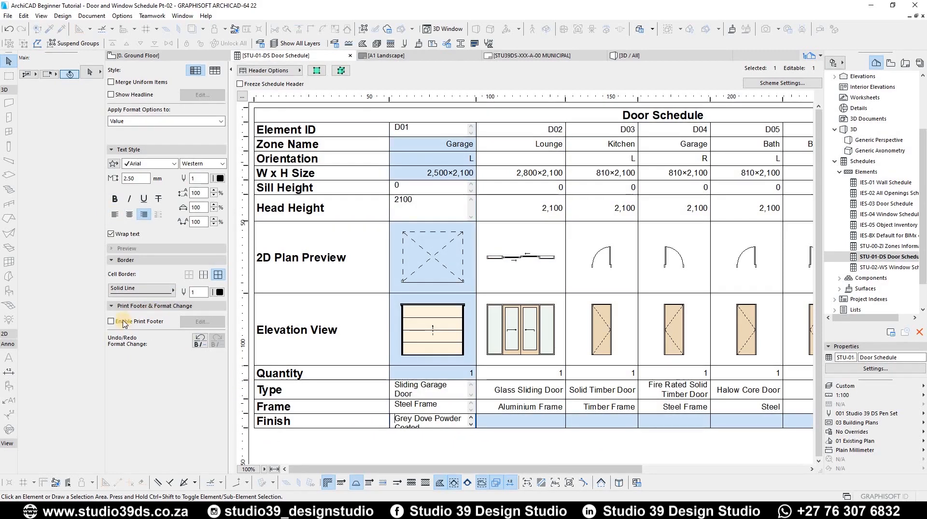
left_click(111, 234)
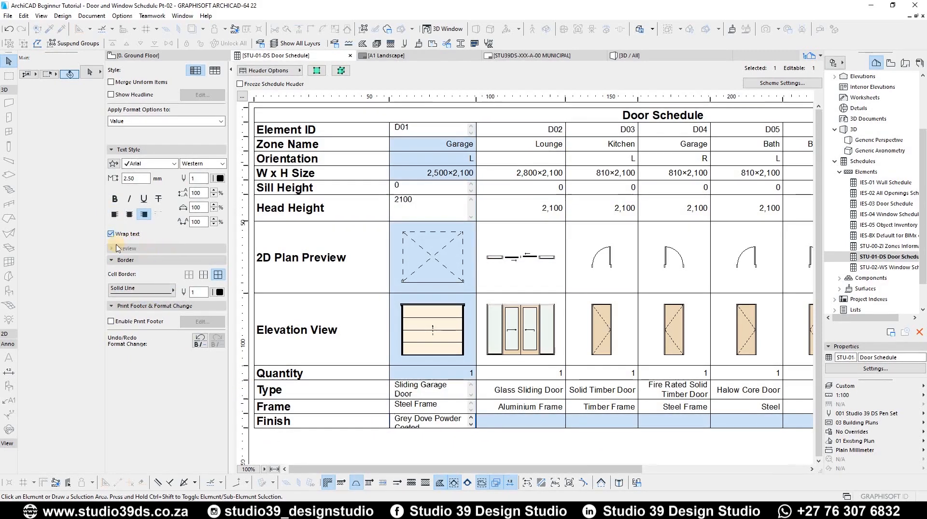
left_click(112, 234)
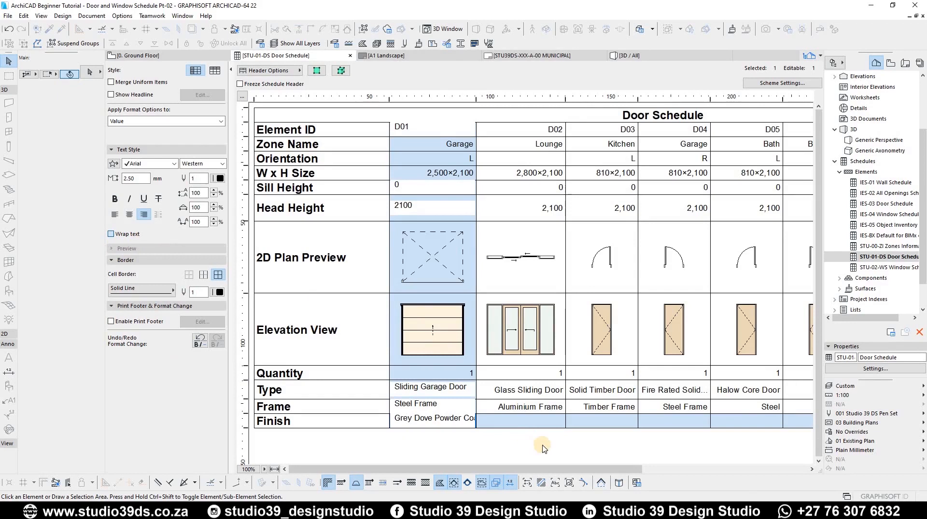
key("ctrl+z")
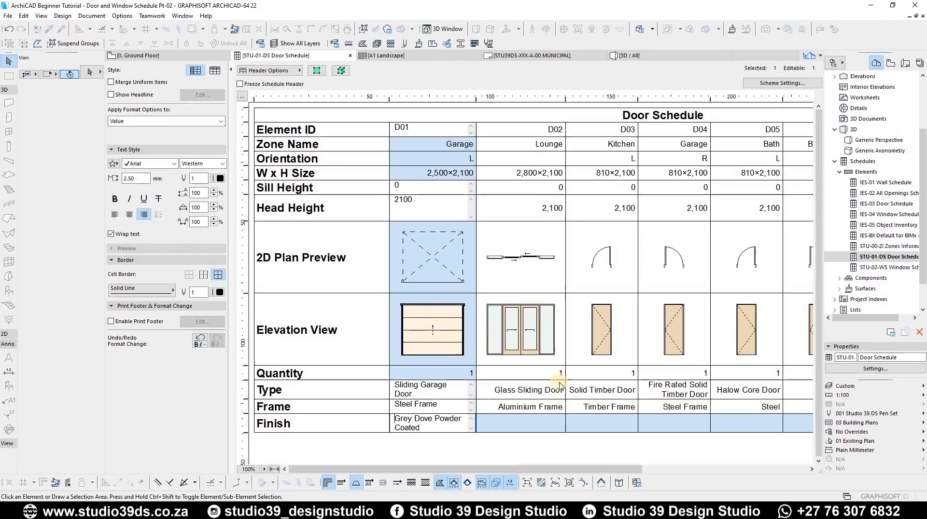
Step: Open the saved view of the STU-01-DS Door Schedule
left_click(701, 471)
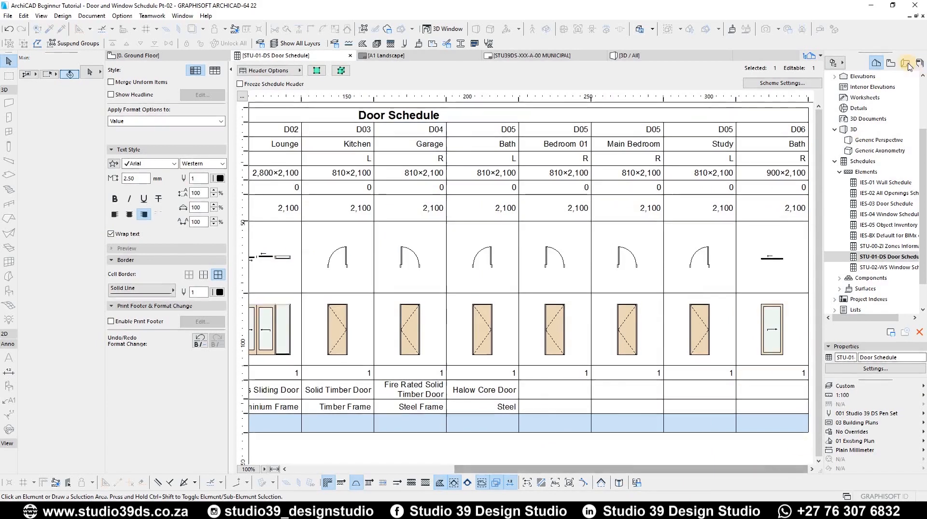
left_click(875, 63)
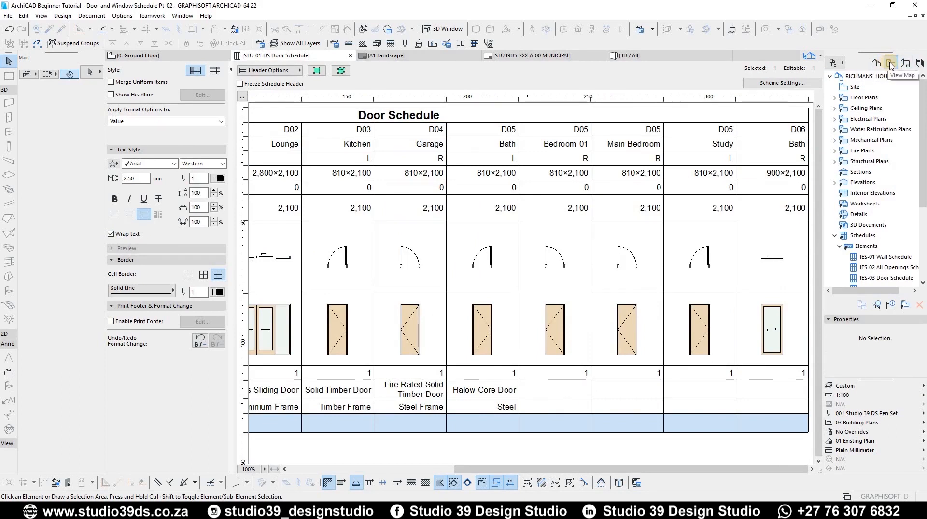
scroll(890, 232, "down", 4)
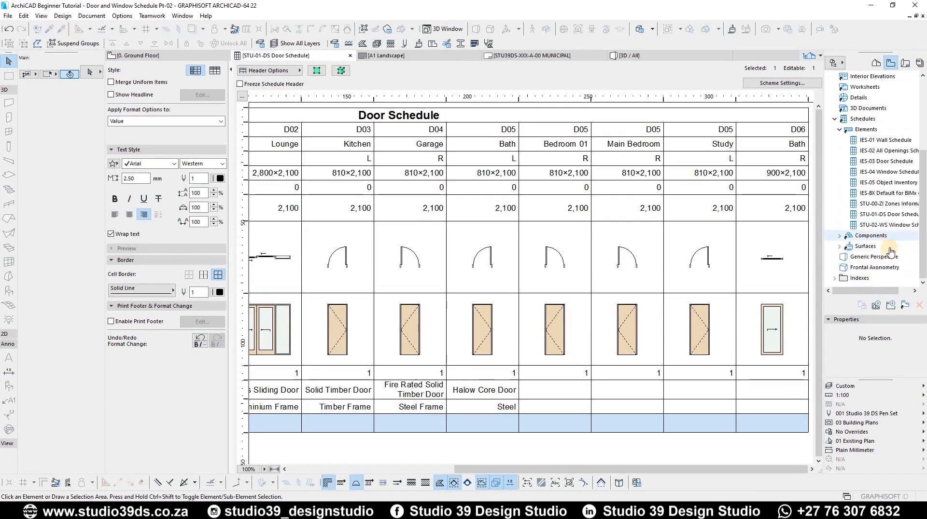
double_click(871, 218)
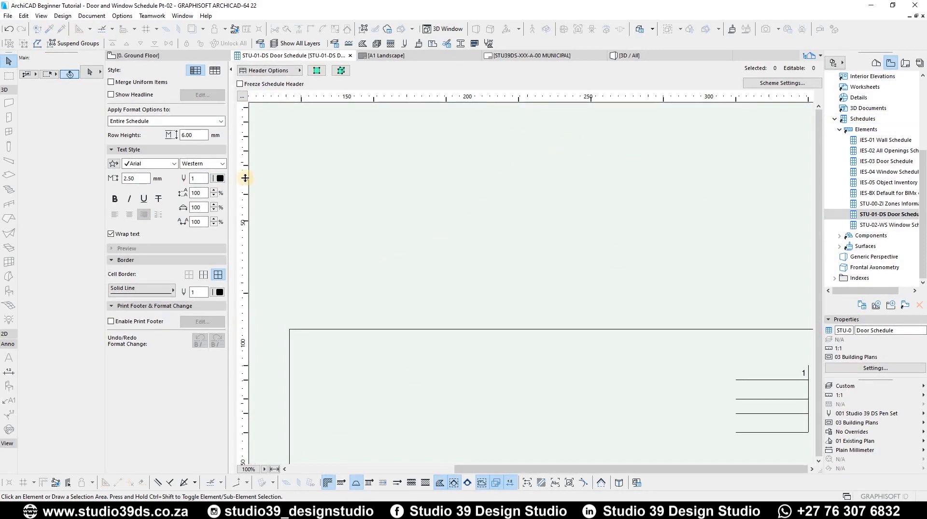
left_click(240, 84)
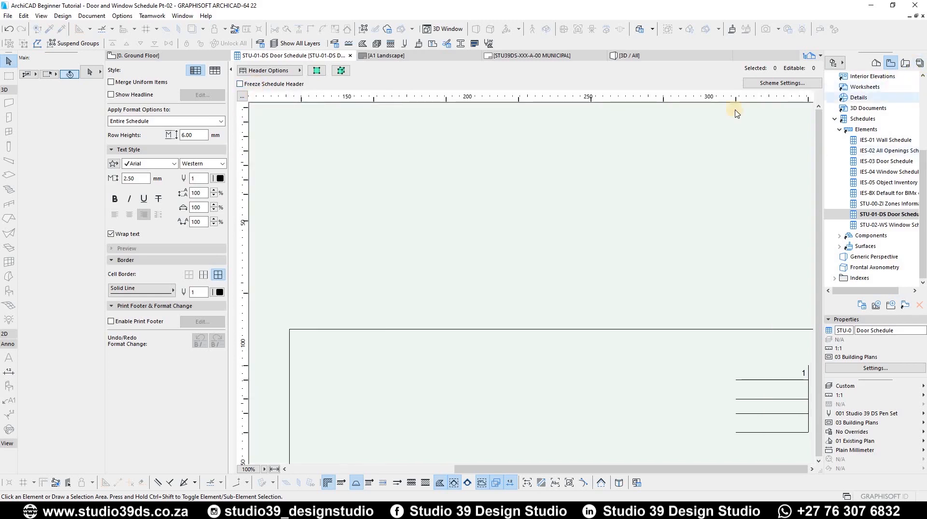
Step: Open the STU39DS-XXX-A-00 MUNICIPAL layout and inspect the Zones Information table placed on it
left_click(904, 62)
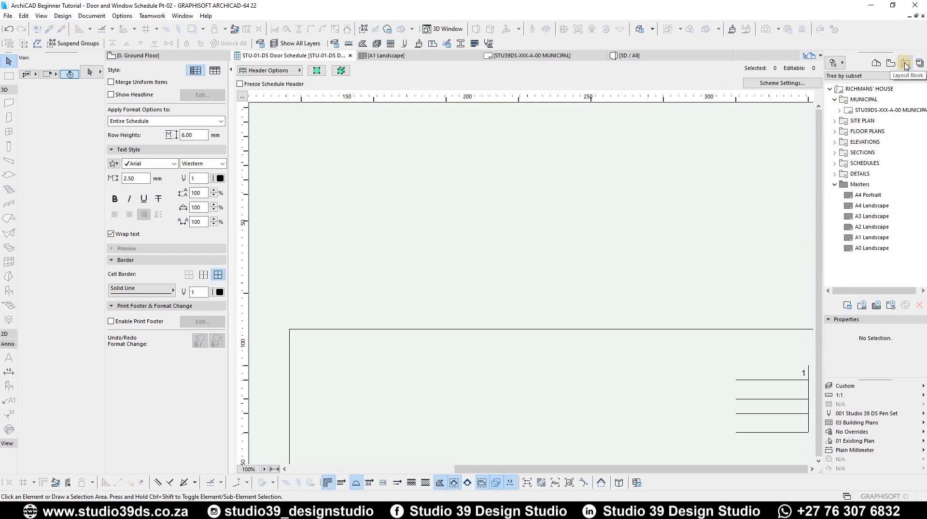
double_click(877, 110)
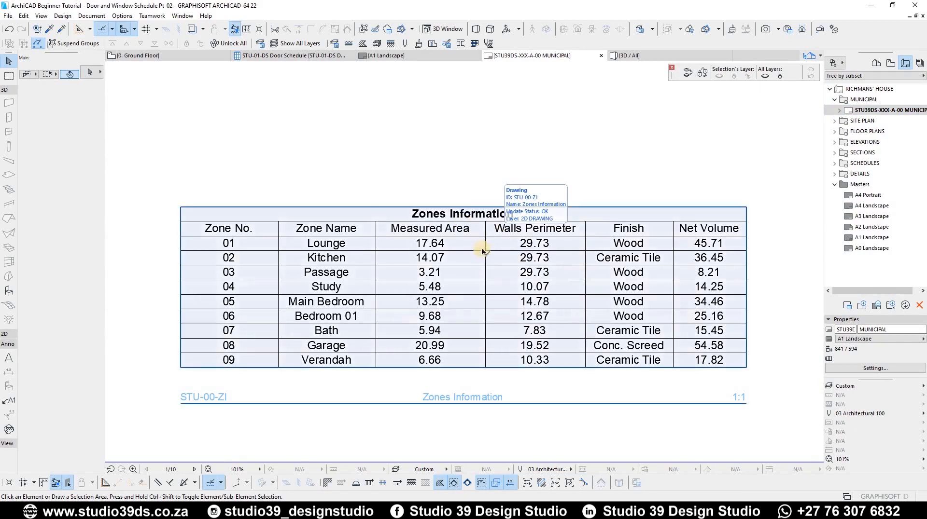
scroll(483, 285, "up", 5)
scroll(517, 238, "down", 3)
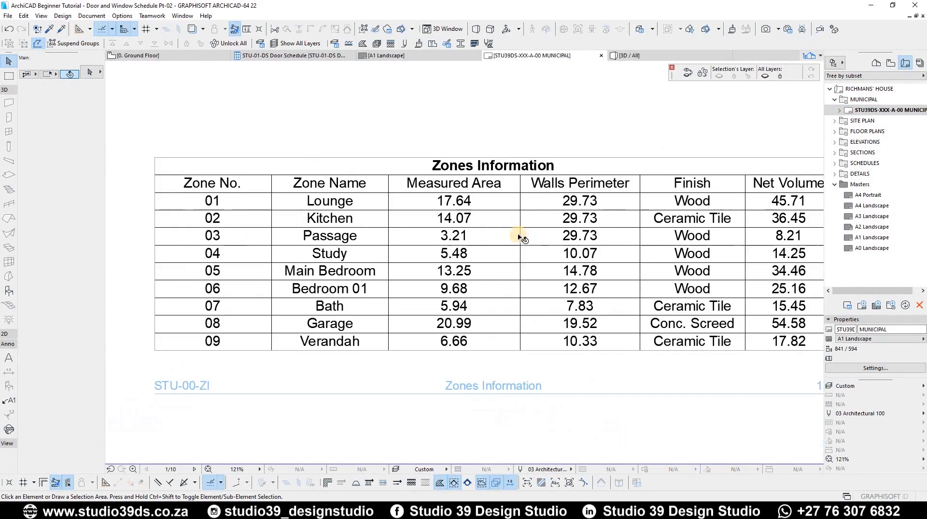
left_click(441, 184)
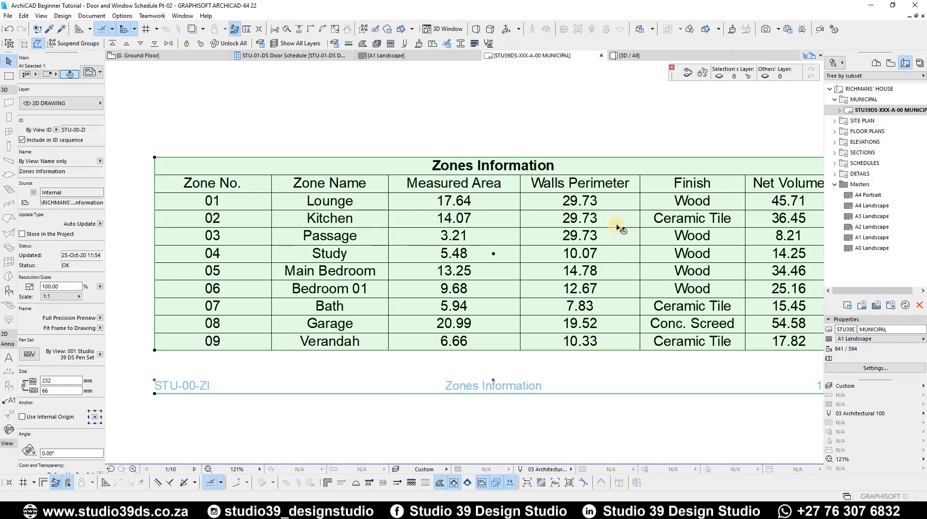
scroll(616, 232, "down", 10)
middle_click_drag(616, 232, 473, 147)
scroll(548, 233, "down", 5)
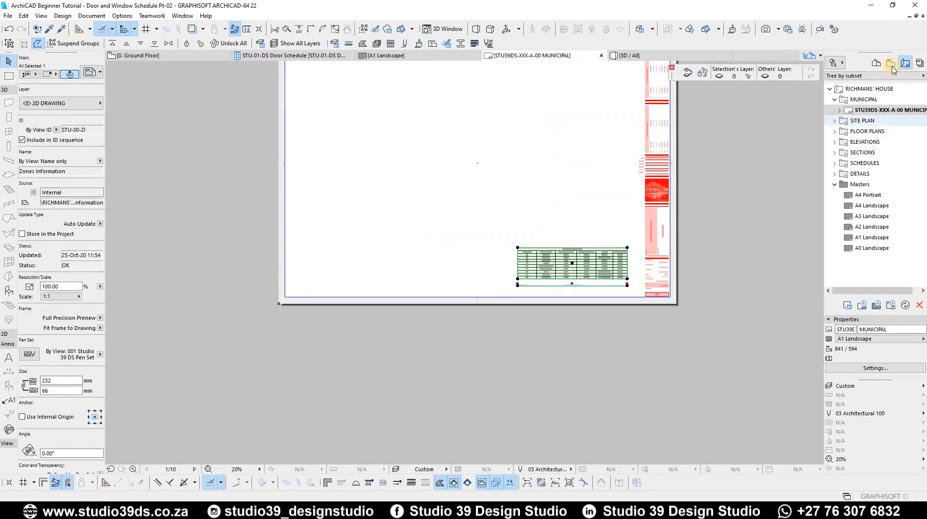
Step: Place the STU-01-DS Door Schedule view on the MUNICIPAL layout
left_click(890, 63)
left_click(904, 63)
double_click(848, 110)
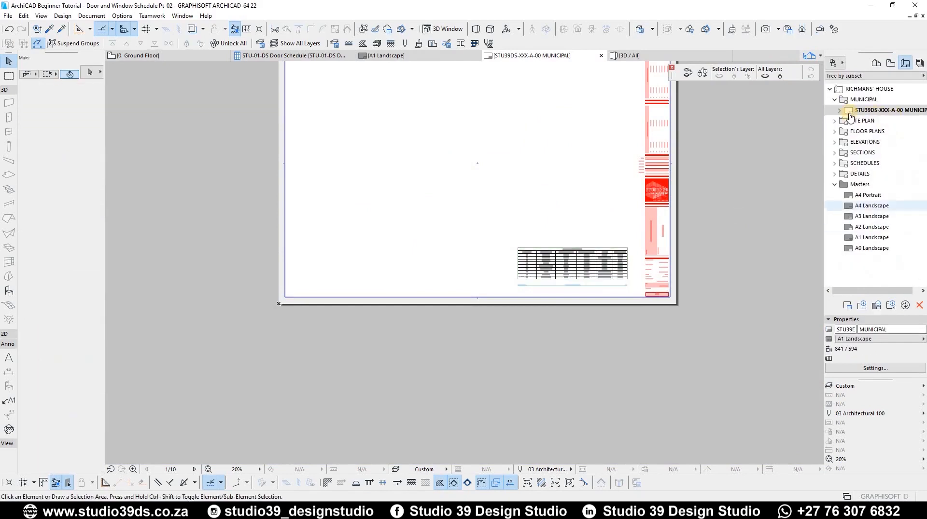
left_click(889, 63)
left_click_drag(891, 213, 386, 128)
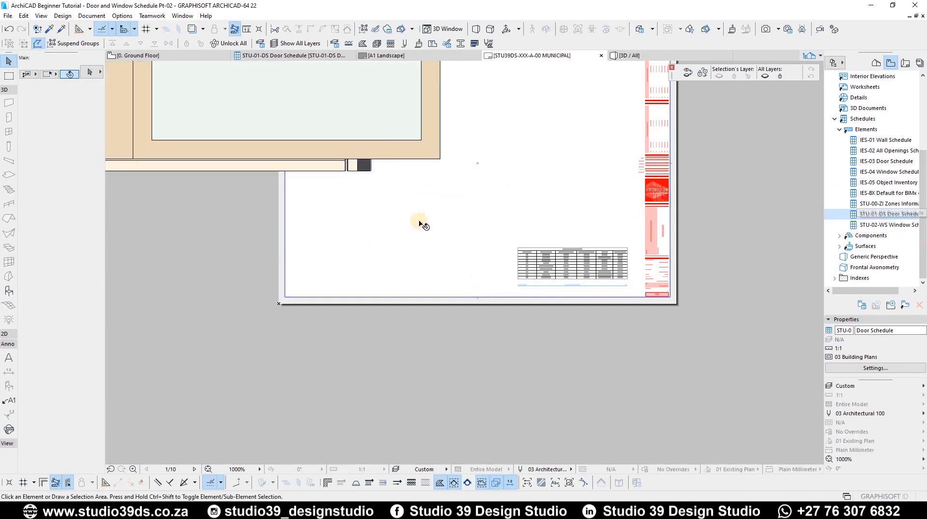
Step: Examine the placed door schedule drawing, comparing its size with the layout sheet and reading its Quantity to Finish rows
scroll(411, 212, "down", 5)
scroll(397, 217, "down", 2)
scroll(387, 191, "up", 4)
scroll(283, 199, "down", 3)
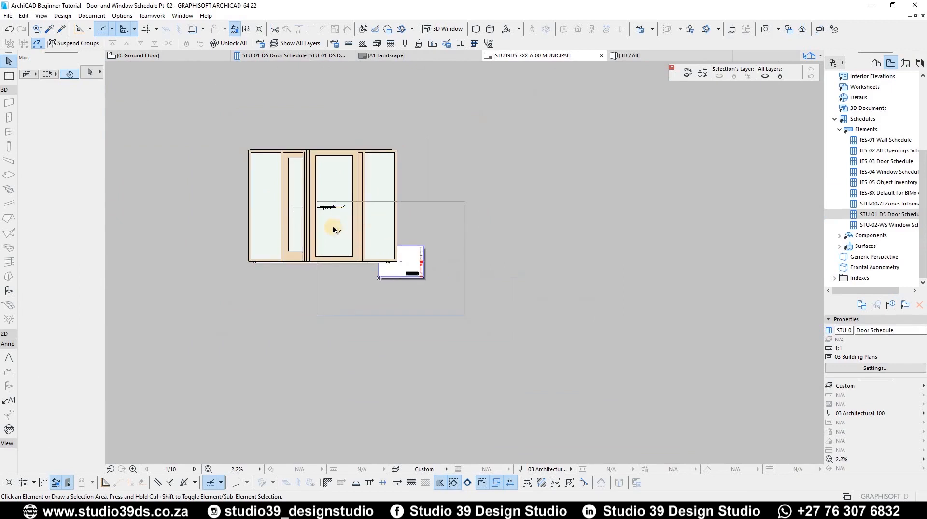
scroll(378, 206, "up", 2)
left_click(375, 173)
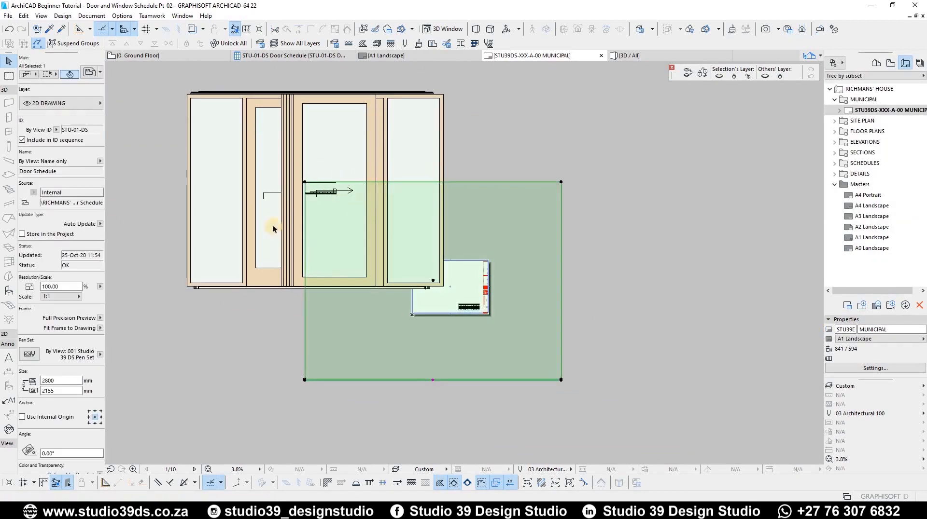
scroll(309, 191, "up", 7)
scroll(286, 159, "up", 3)
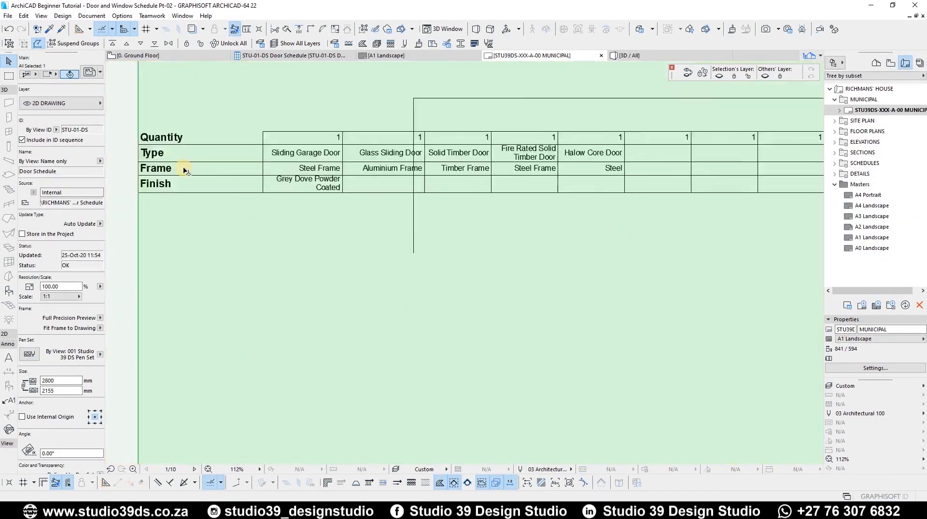
scroll(227, 196, "down", 2)
scroll(276, 225, "down", 12)
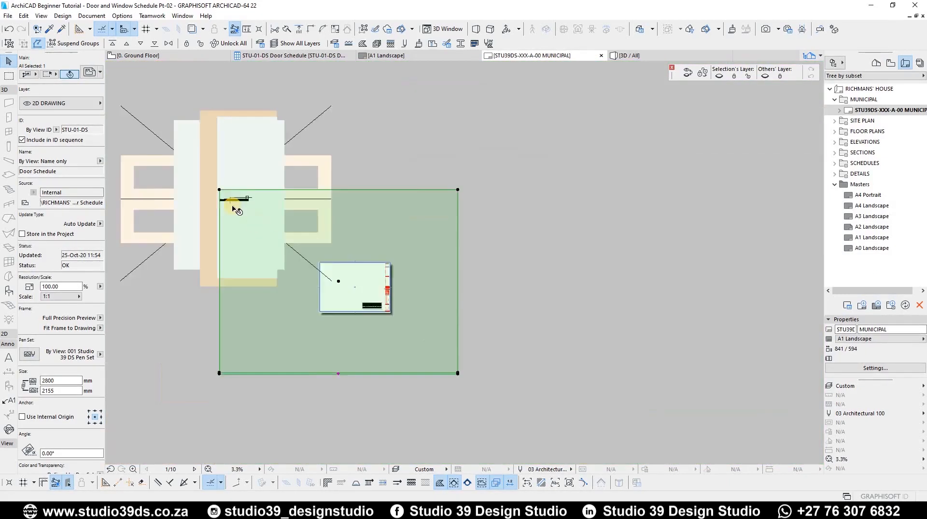
scroll(238, 201, "up", 6)
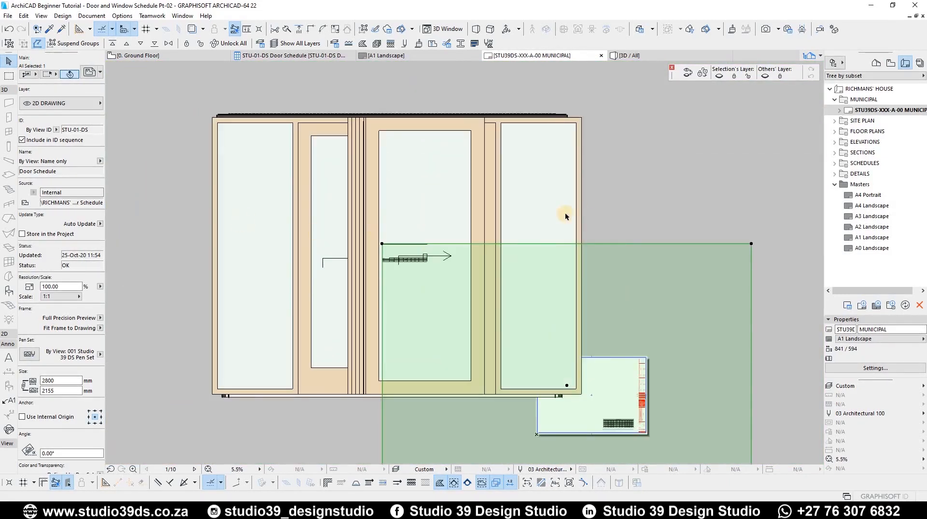
Step: Set the scale of the STU-01-DS Door Schedule view to 1:100 in its view settings
left_click(888, 64)
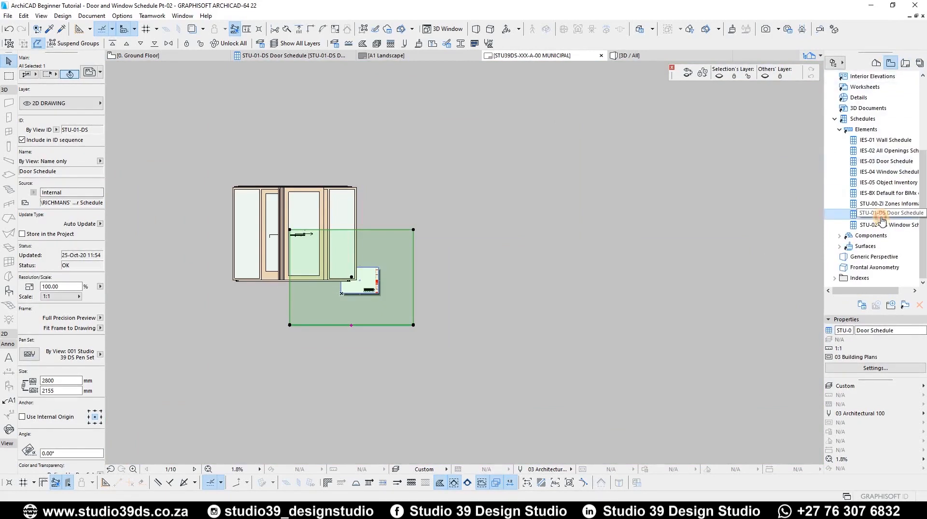
double_click(887, 213)
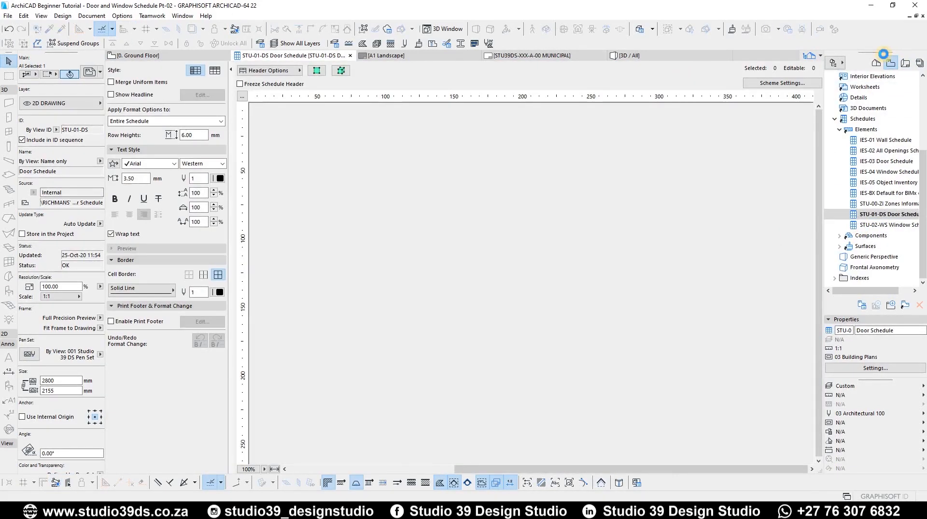
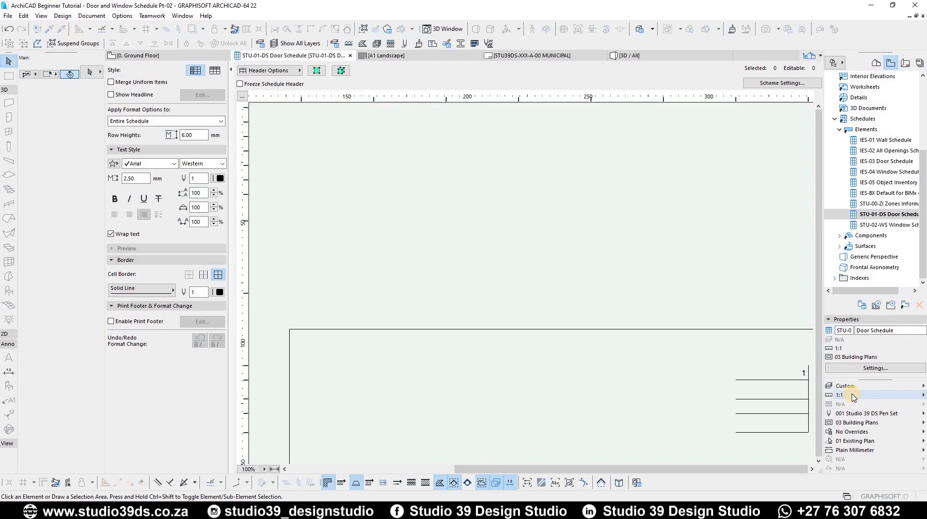
right_click(864, 216)
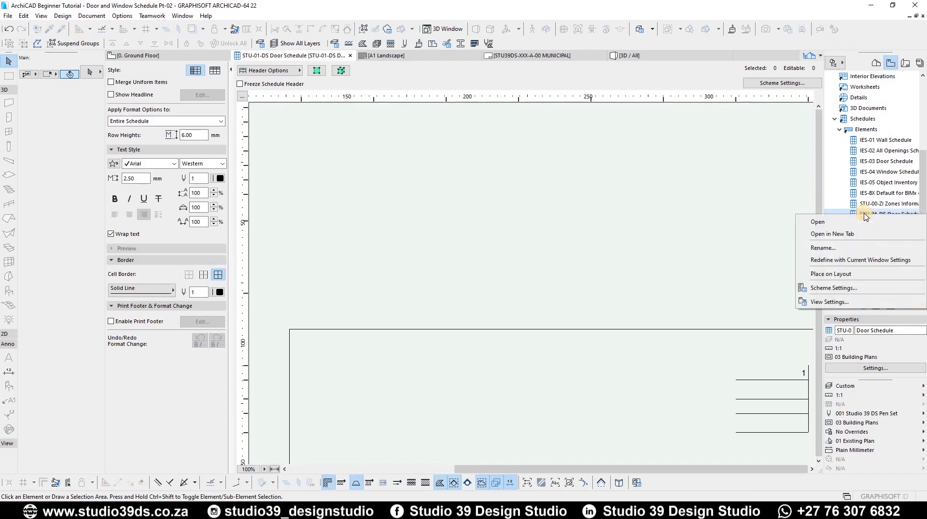
left_click(814, 303)
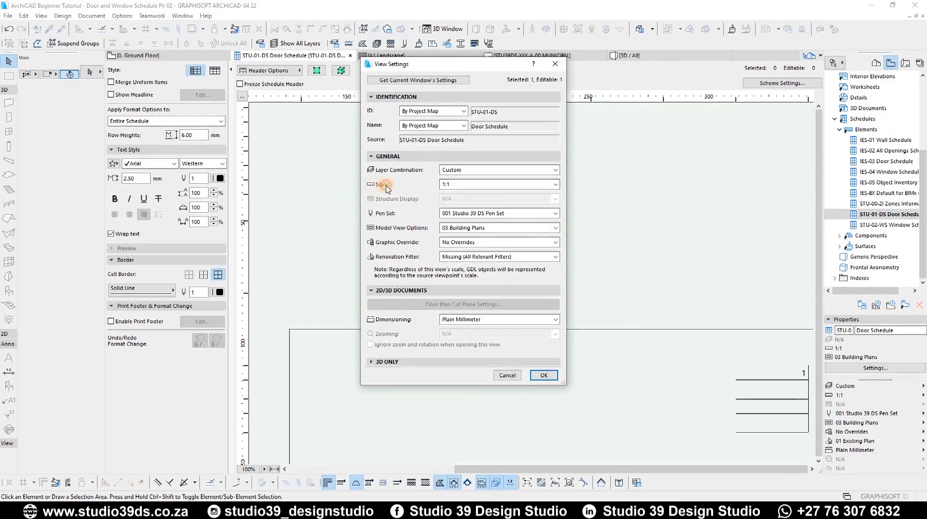
left_click(457, 184)
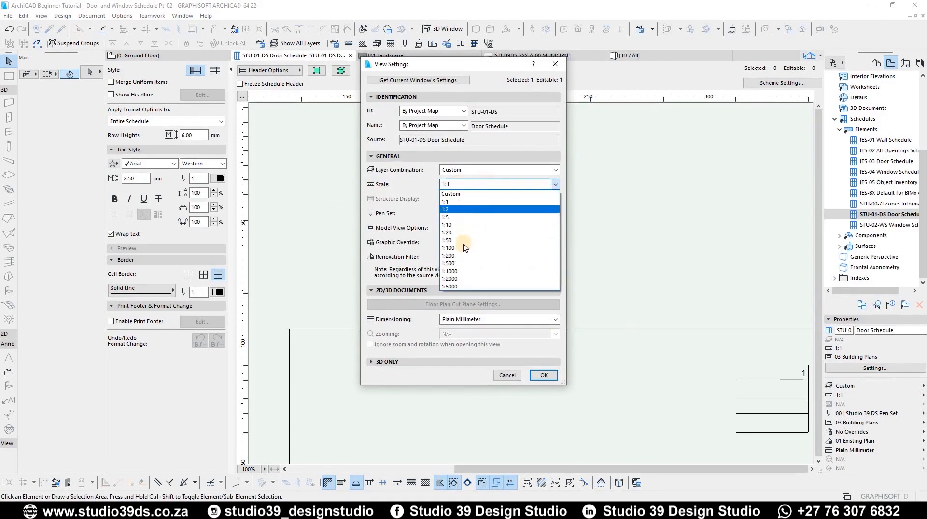
left_click(464, 248)
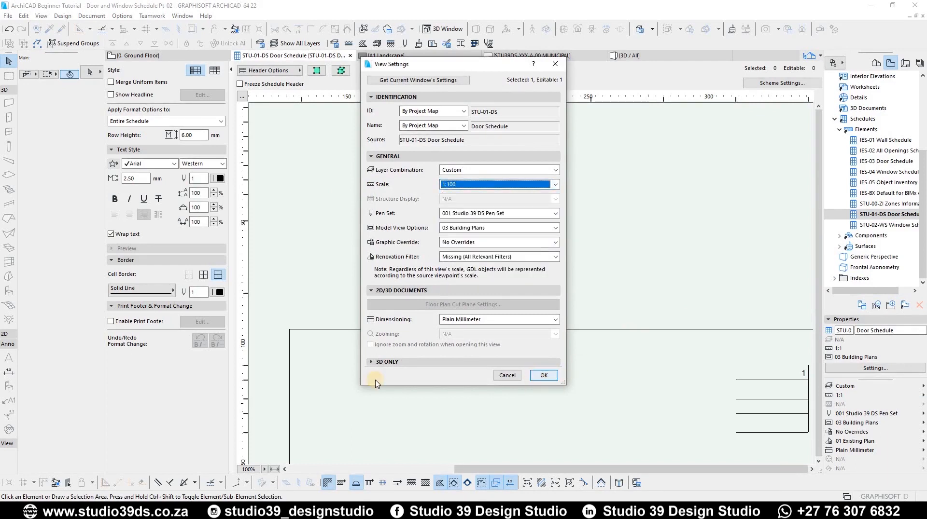
key("Return")
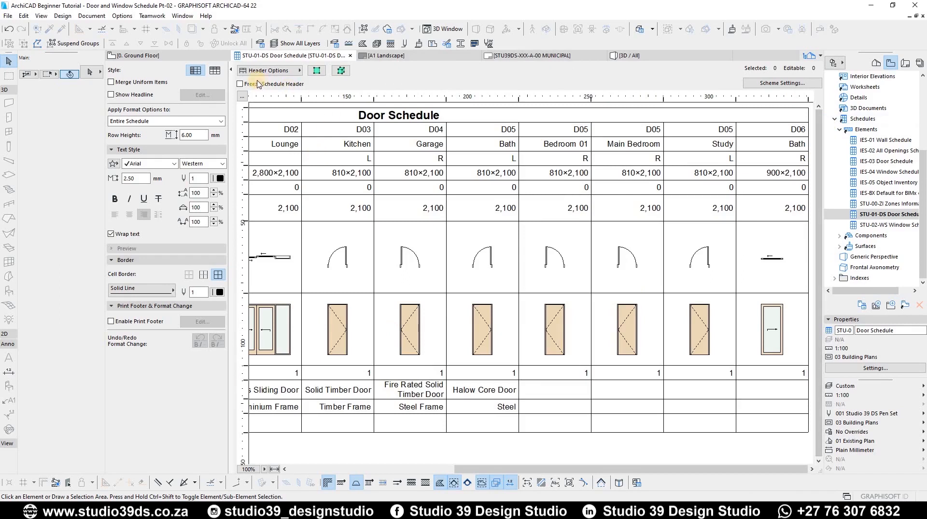
Step: Freeze the header of the STU-01-DS Door Schedule
left_click(251, 86)
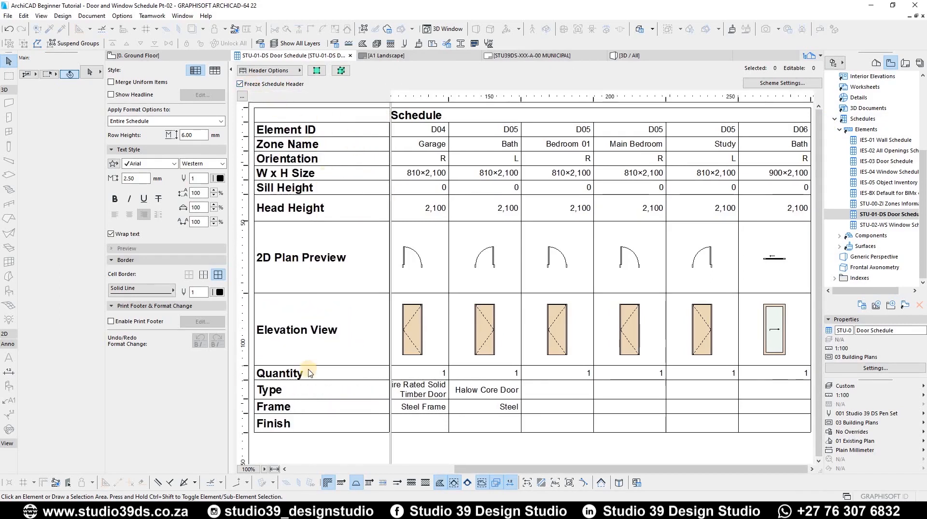
left_click(410, 469)
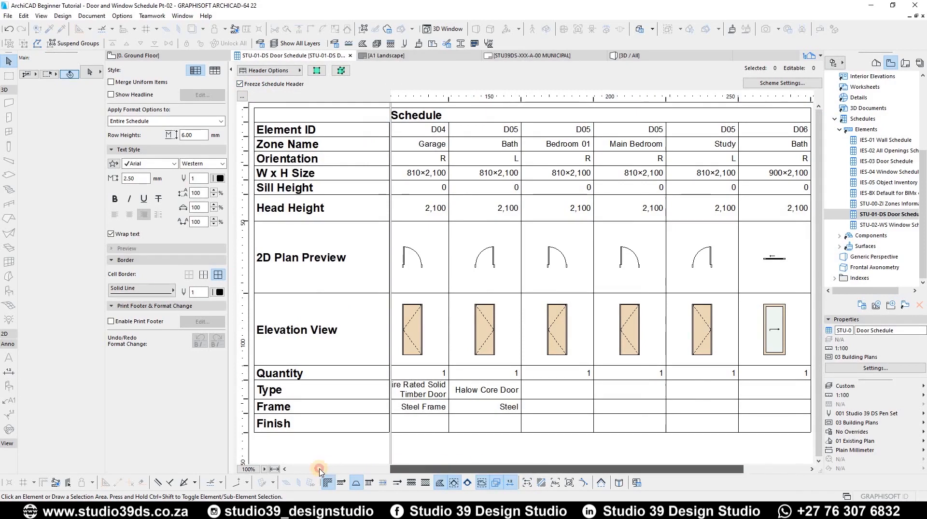
left_click(667, 465)
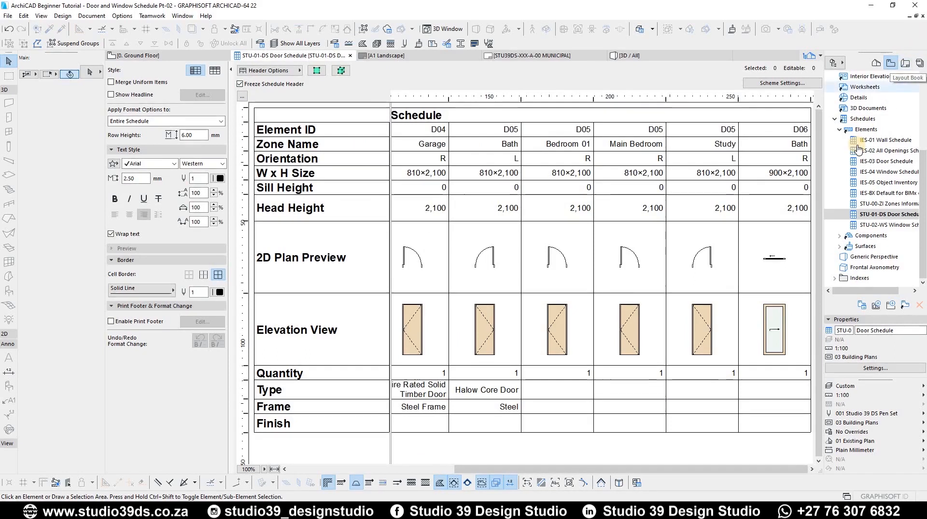
Step: Return to the STU39DS-XXX-A-00 MUNICIPAL layout and check the rescaled door schedule drawing
left_click(904, 62)
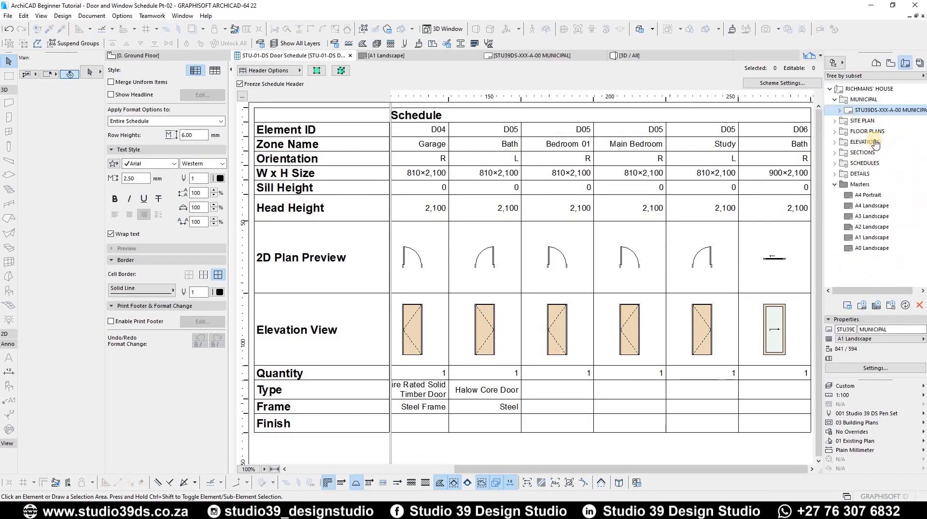
double_click(869, 110)
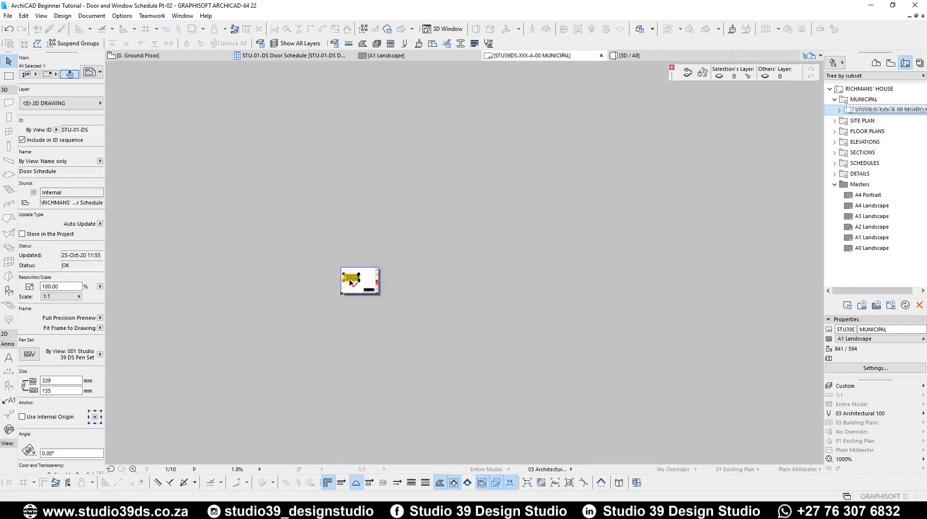
scroll(686, 206, "up", 1)
scroll(403, 242, "up", 5)
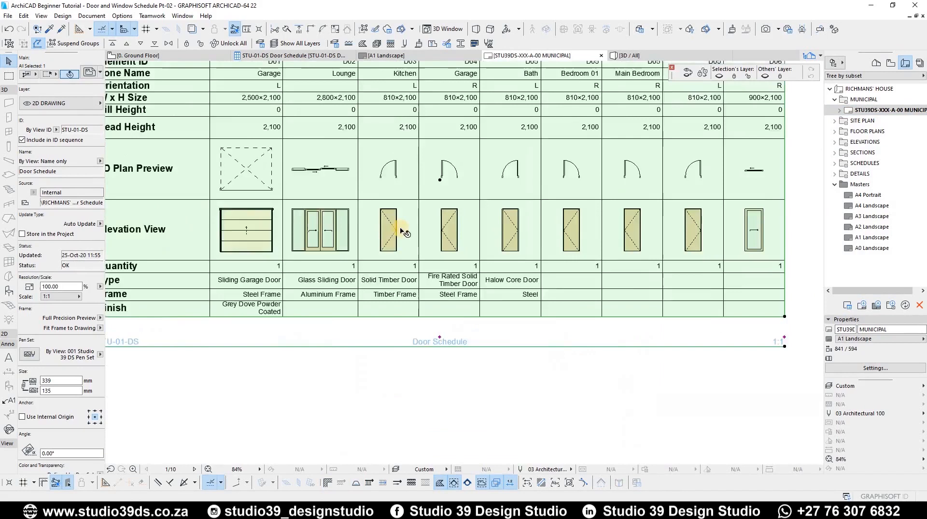
scroll(526, 209, "down", 5)
scroll(385, 200, "up", 1)
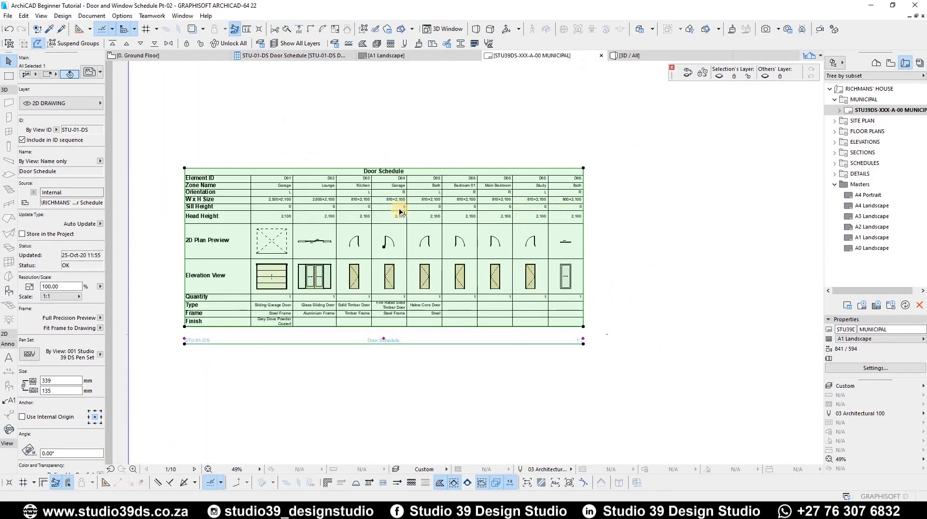
Step: Move the door schedule to the sheet's upper-left corner and the Zones Information table about 465 mm across to its lower-left corner
scroll(400, 205, "down", 5)
left_click_drag(401, 202, 394, 165)
left_click(526, 286)
left_click_drag(526, 285, 379, 285)
left_click(376, 283)
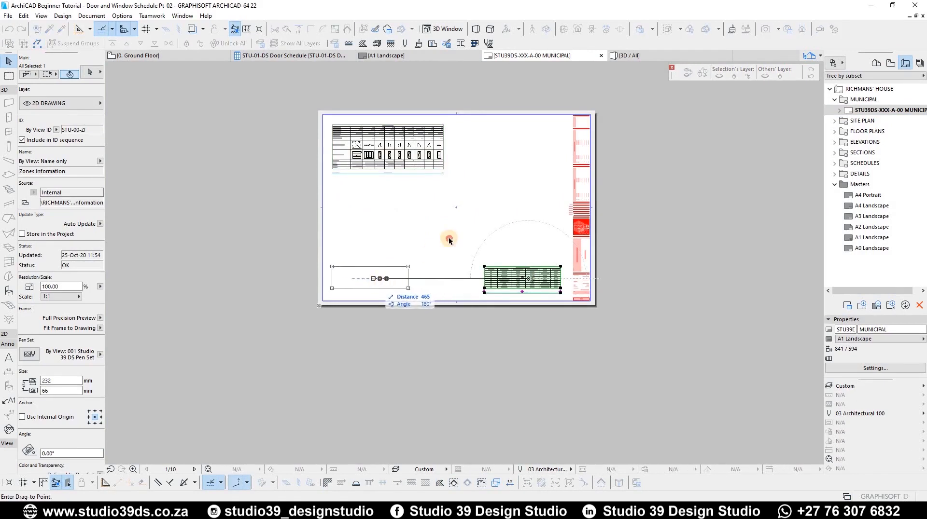
key("Escape")
scroll(393, 140, "up", 5)
scroll(572, 279, "up", 3)
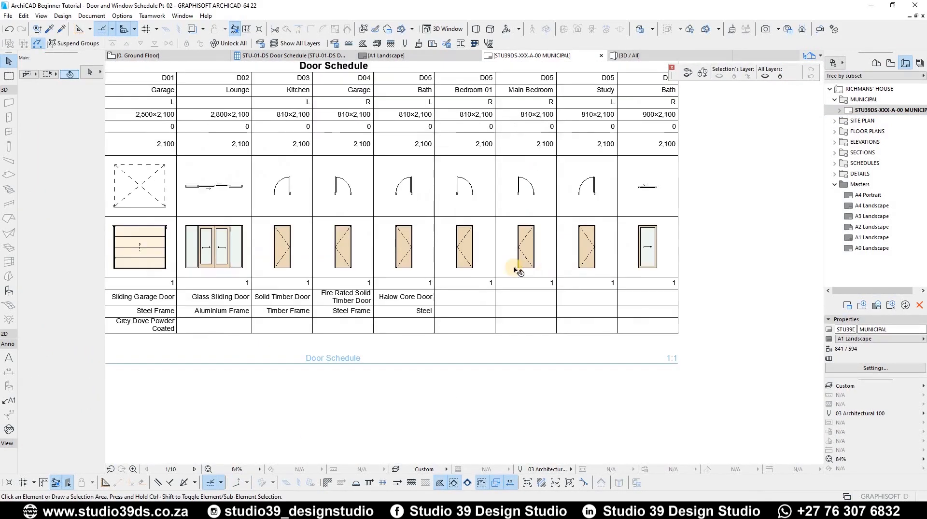
scroll(513, 265, "down", 5)
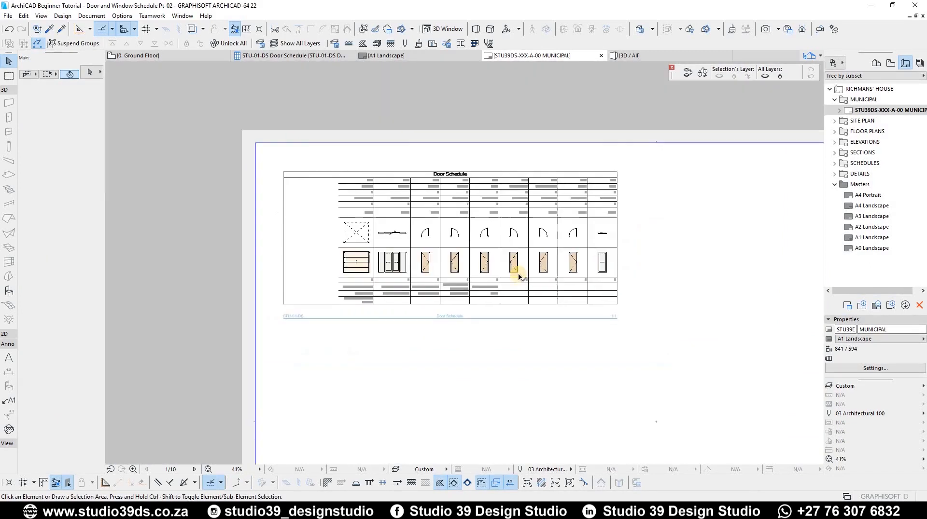
Step: Open the STU-02-WS Window Schedule and set its scheme criterion to Element Type is Window
left_click(876, 63)
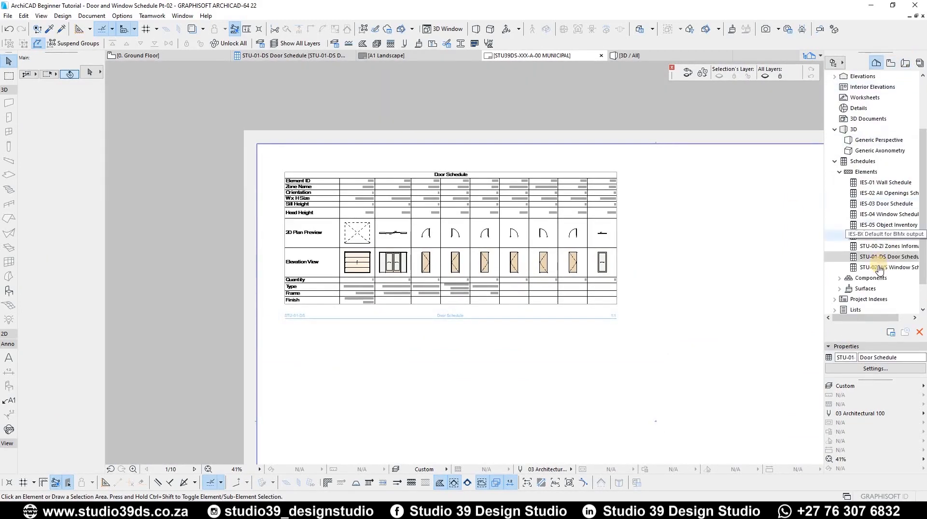
double_click(882, 267)
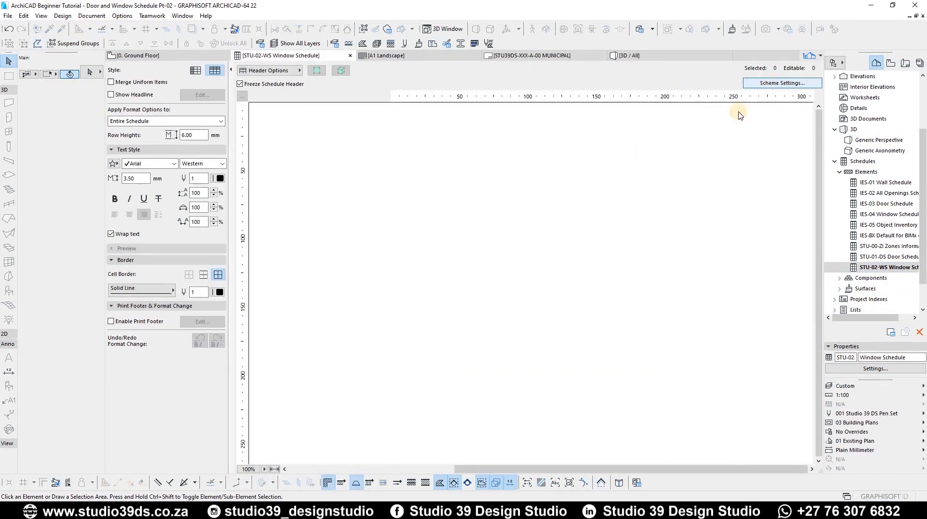
left_click(778, 84)
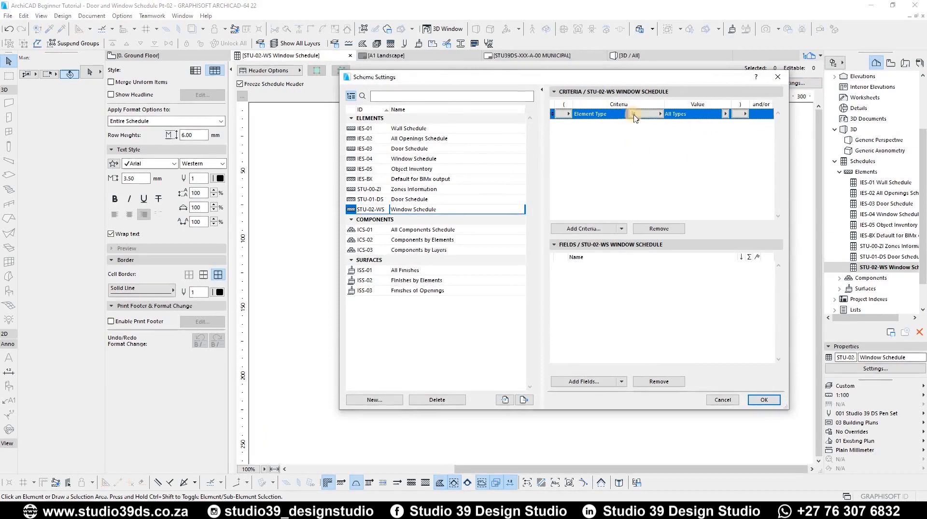
left_click(726, 115)
left_click(755, 61)
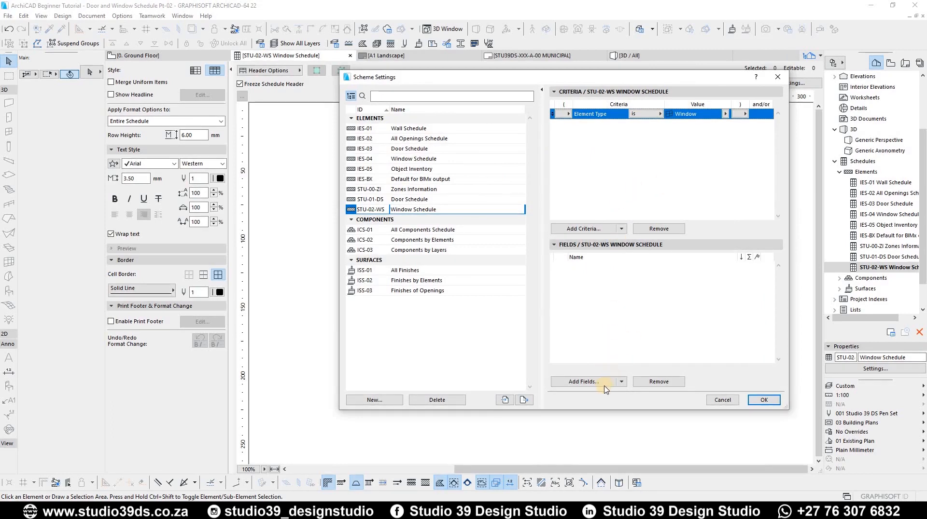
Step: Add the Element ID and Nominal W x H Size fields to the STU-02-WS Window Schedule scheme
left_click(590, 381)
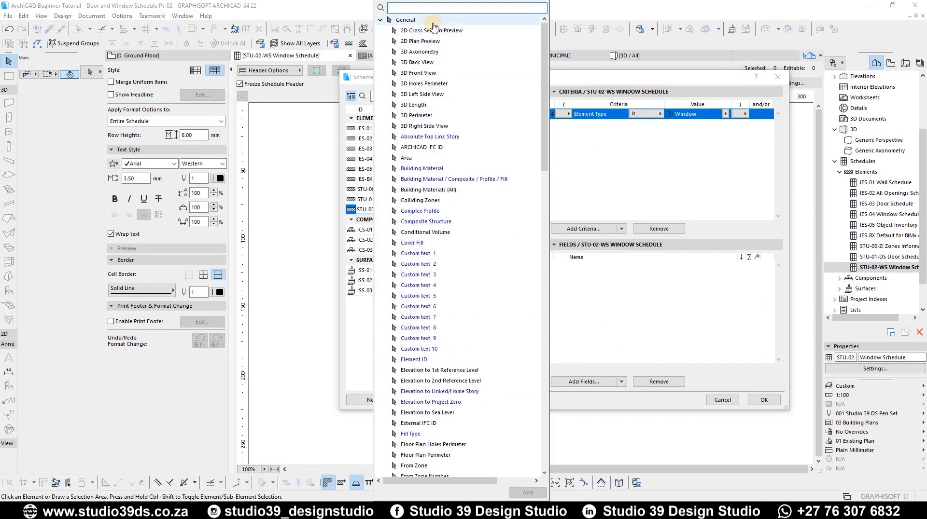
type("ele")
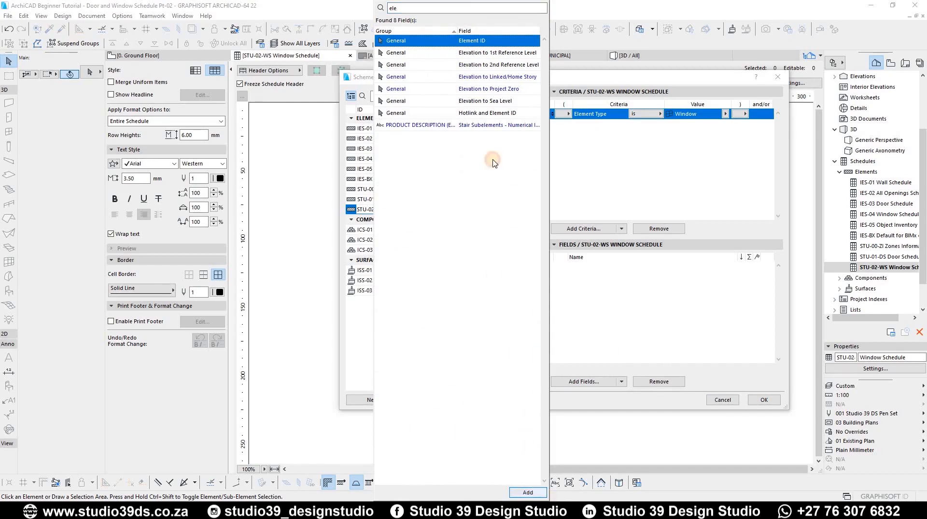
left_click(528, 493)
type("w")
key("BackSpace")
type("size")
left_click(482, 77)
left_click(528, 493)
Step: Add the W/D Nominal Sill Height and W/D Nominal Head Height fields to the window schedule scheme
key("BackSpace")
type("sil")
left_click(488, 52)
left_click(528, 493)
double_click(411, 7)
type("head")
left_click(463, 77)
left_click(527, 493)
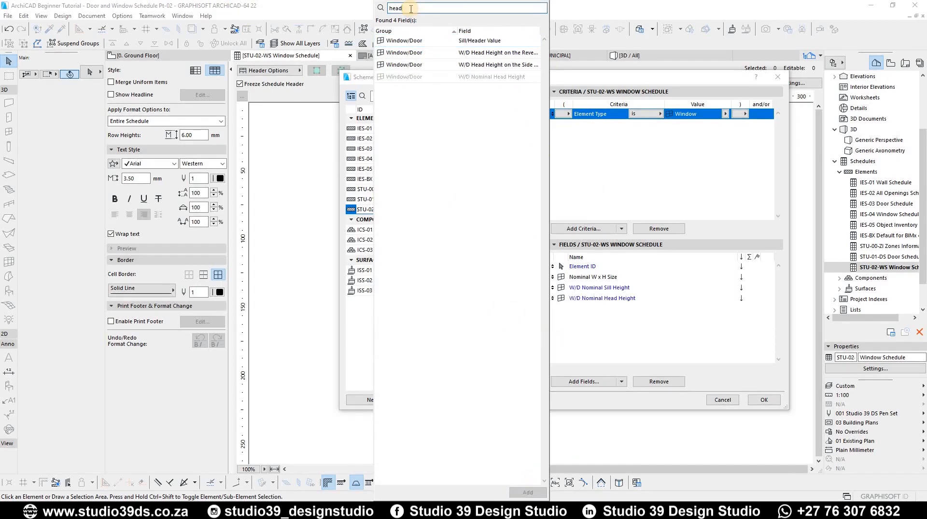
Step: Add the Related Zone Name, Quantity and 3D Front View fields to the window schedule scheme
type("zone")
double_click(425, 77)
double_click(425, 8)
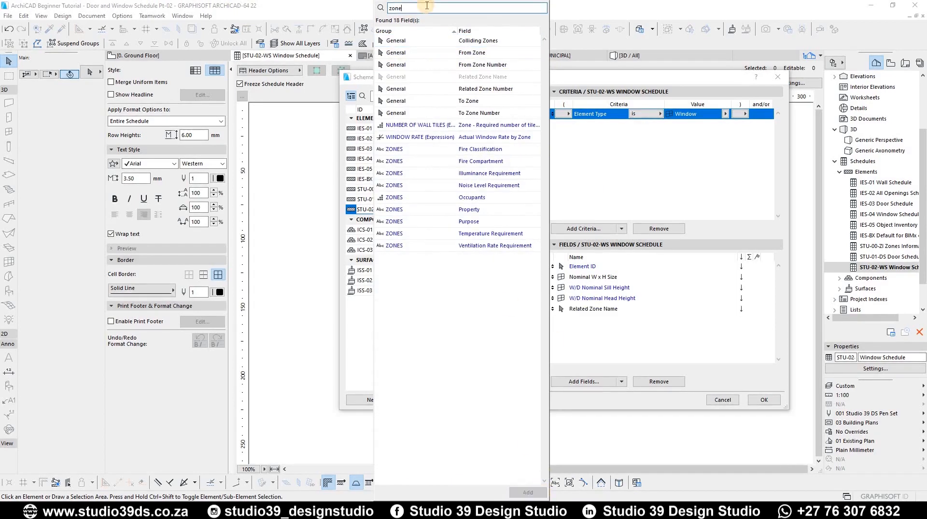
key("BackSpace")
type("quan")
left_click(471, 40)
left_click(527, 493)
double_click(411, 9)
key("BackSpace")
type("3d")
double_click(476, 65)
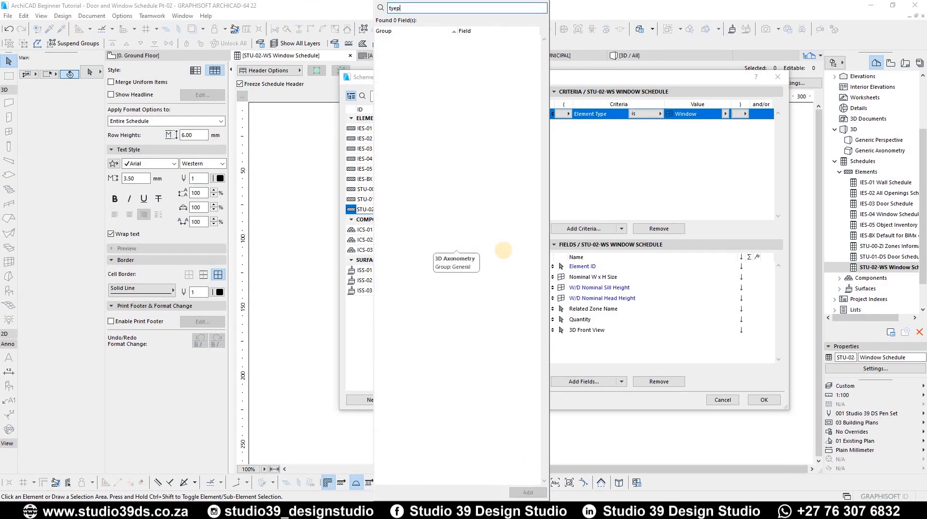
Step: Add the Custom text 1, Custom text 2 and Custom text 3 fields and apply the scheme settings
key("BackSpace")
left_click(420, 254)
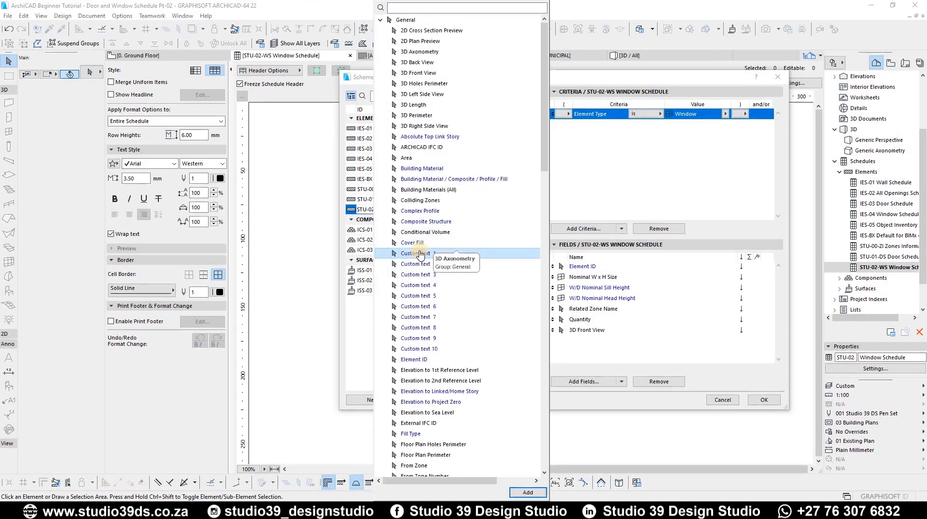
left_click(527, 493)
left_click(420, 264)
left_click(527, 492)
left_click(420, 274)
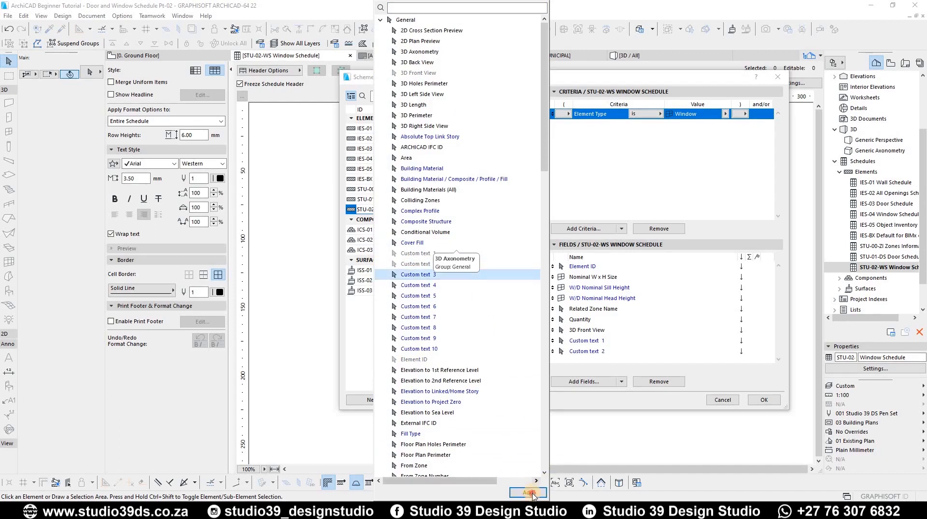
left_click(527, 492)
left_click(589, 407)
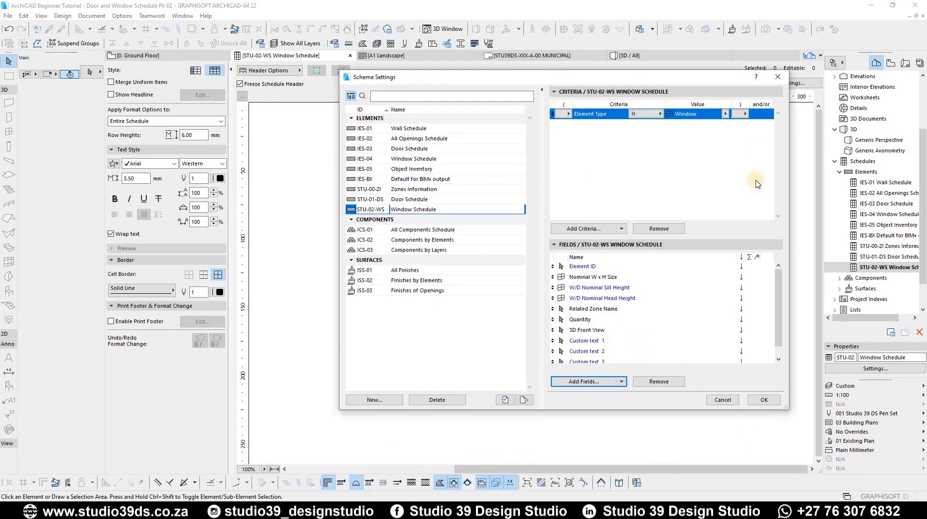
left_click(765, 400)
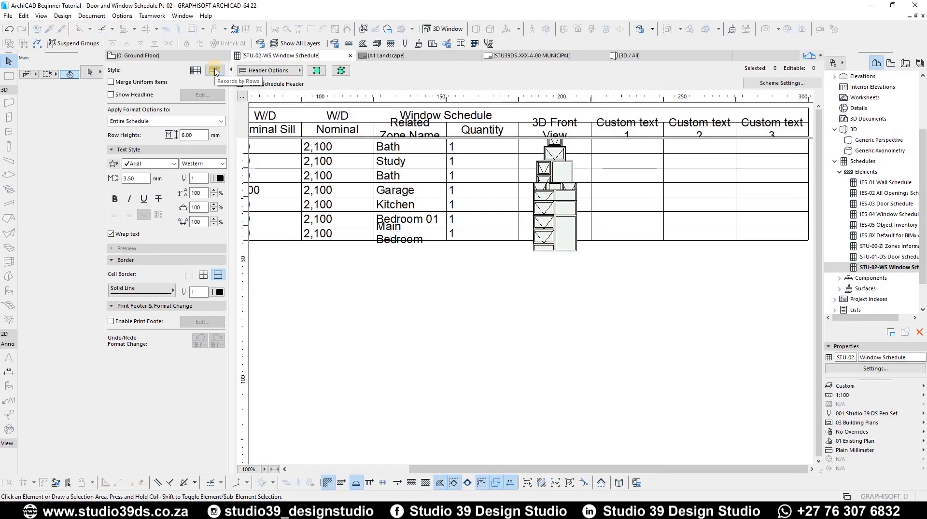
Step: Change the Window Schedule's style so that each window's record is arranged in a column
left_click(196, 71)
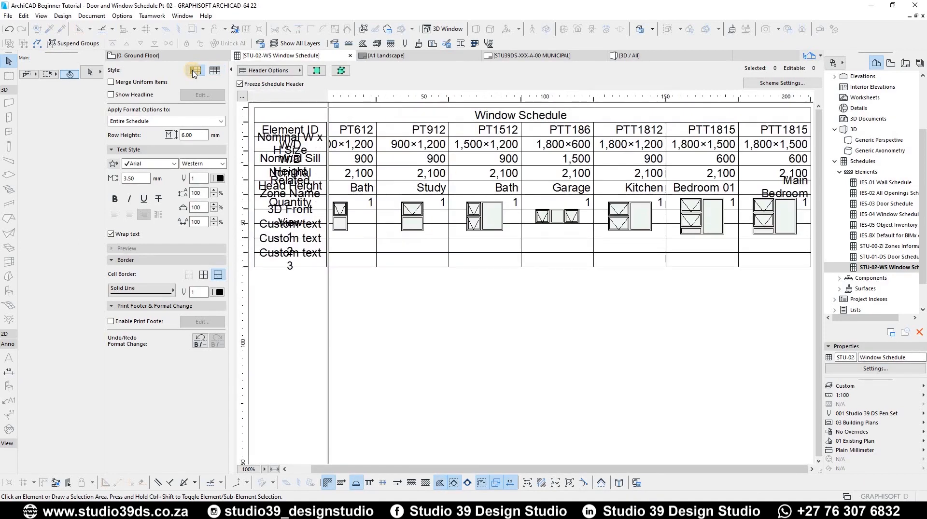
left_click(262, 85)
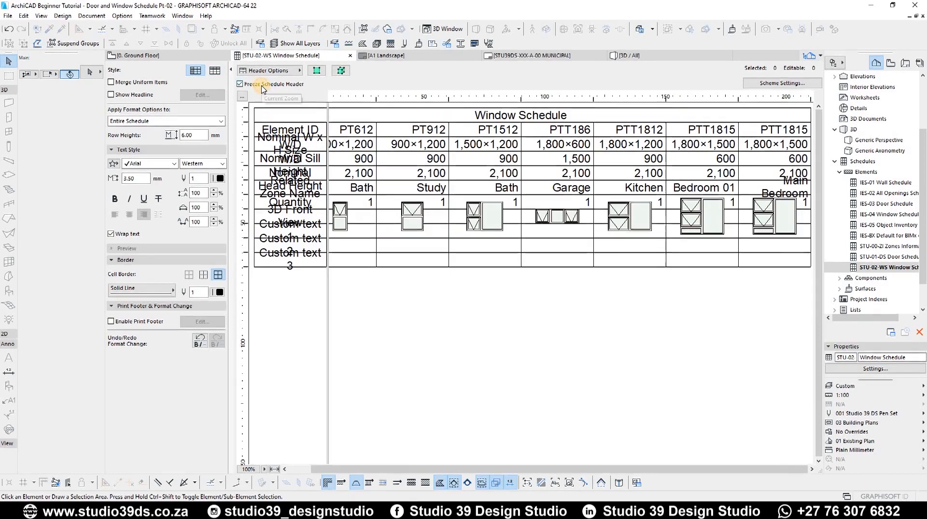
left_click(262, 85)
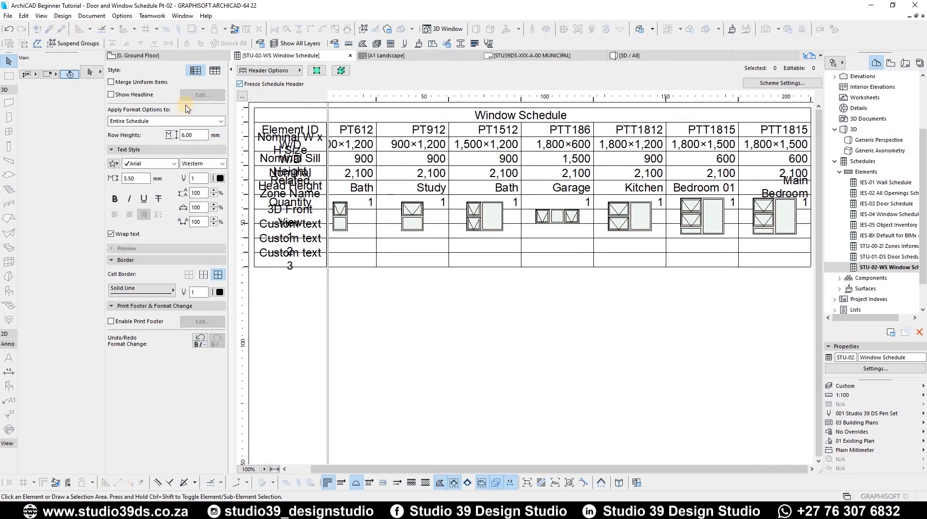
Step: Set the text size of the entire Window Schedule to 2.50 mm
left_click(134, 121)
left_click(132, 123)
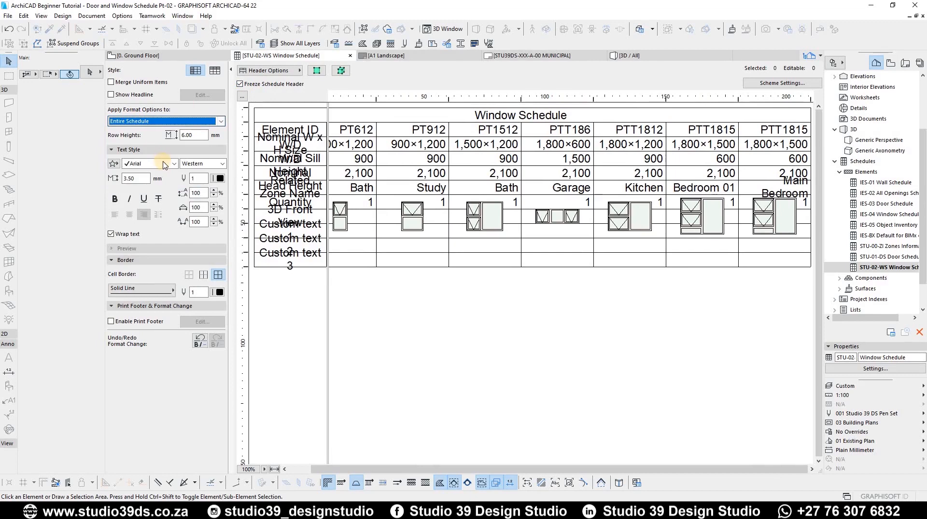
left_click(129, 178)
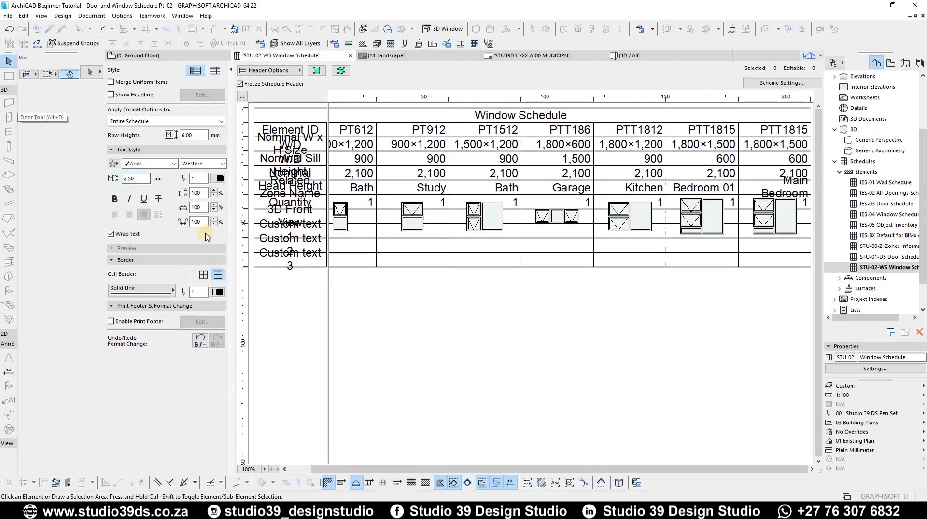
key("Return")
Step: Format the Window Schedule's header text as bold at 3.50 mm
left_click(154, 121)
left_click(130, 139)
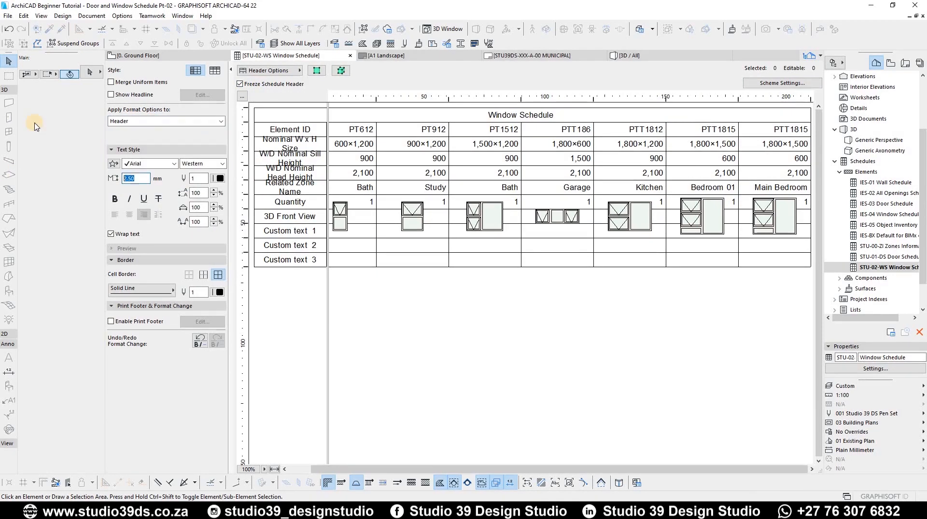
left_click(115, 198)
Step: Unfreeze the schedule header and widen the header column to about 40 mm
left_click(240, 84)
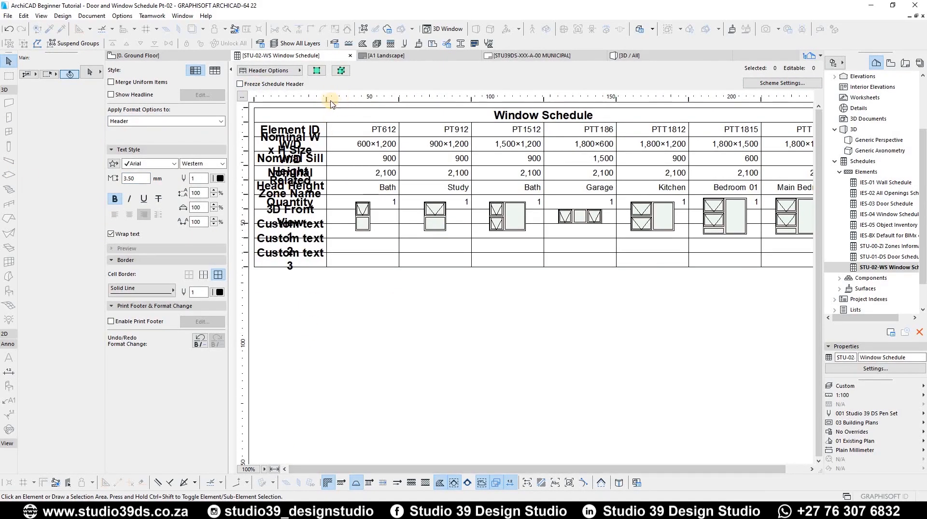
left_click_drag(327, 100, 351, 99)
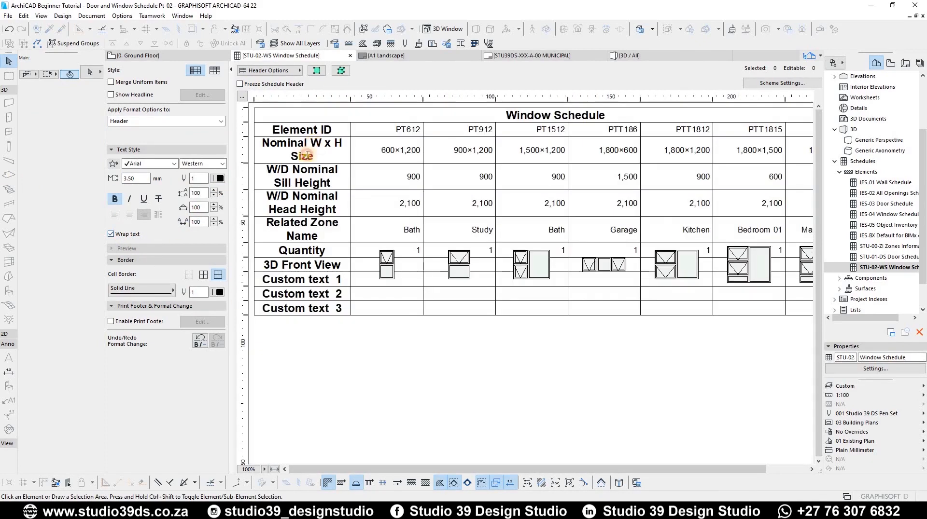
Step: Remove the word Nominal from the size and sill height headers, leaving "W x H Size" and "W/D Sill Height"
double_click(305, 146)
left_click_drag(310, 144, 193, 143)
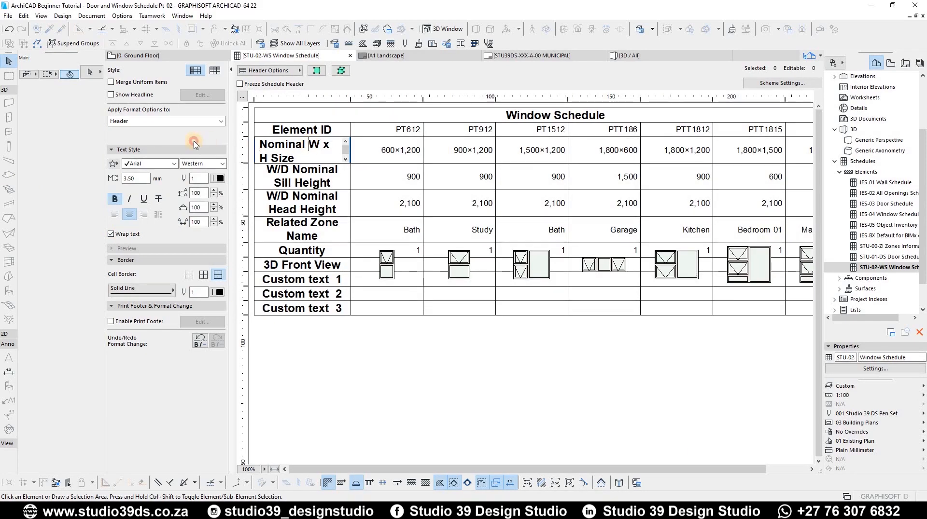
key("Delete")
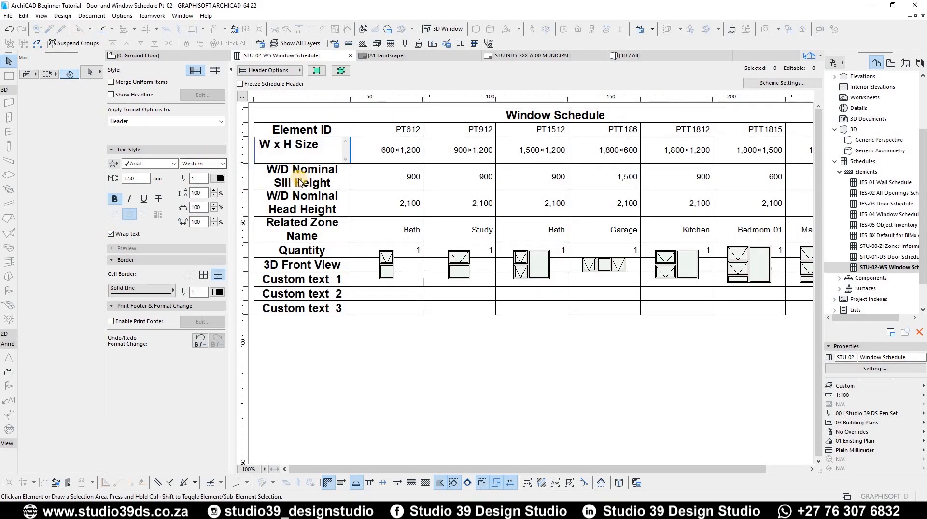
double_click(313, 170)
key("BackSpace")
key("BackSpace")
key("BackSpace")
key("BackSpace")
key("BackSpace")
key("BackSpace")
key("BackSpace")
key("BackSpace")
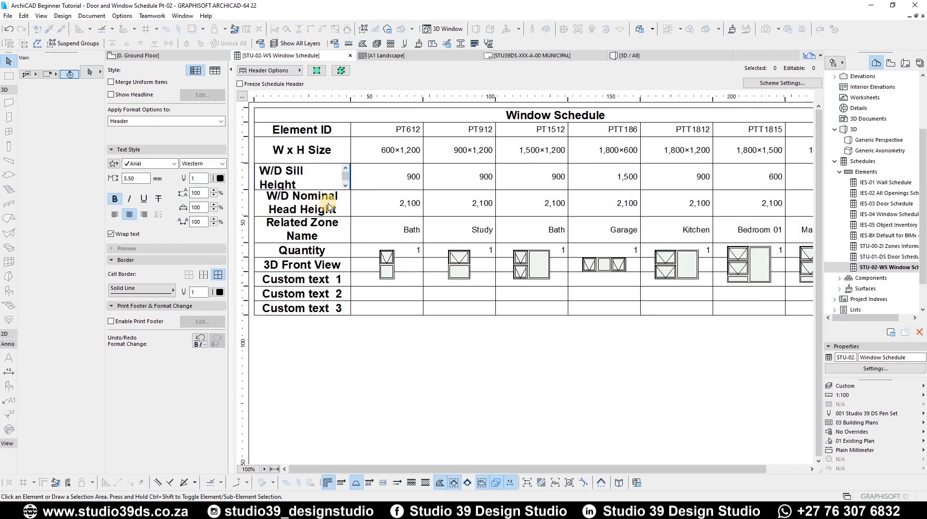
Step: Shorten the head height and related zone headers to "W/D Head Height" and "Zone Name"
double_click(314, 198)
key("Delete")
double_click(290, 223)
key("Delete")
Step: Rename the 3D Front View header with "Elevation" and the three custom text headers as "Type", "Frame" and "Finish"
double_click(306, 265)
left_click_drag(307, 265, 195, 243)
type("Elevation")
key("Tab")
type("Type")
key("Tab")
type("Frame")
key("Tab")
type("Finish")
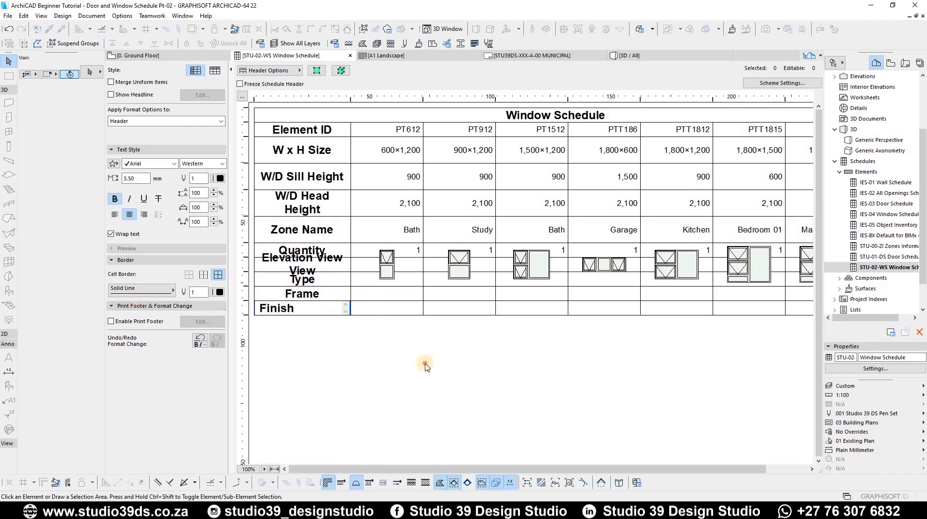
left_click(424, 364)
Step: Correct the front view row's header so that it reads "Elevation View" on one line
left_click(301, 267)
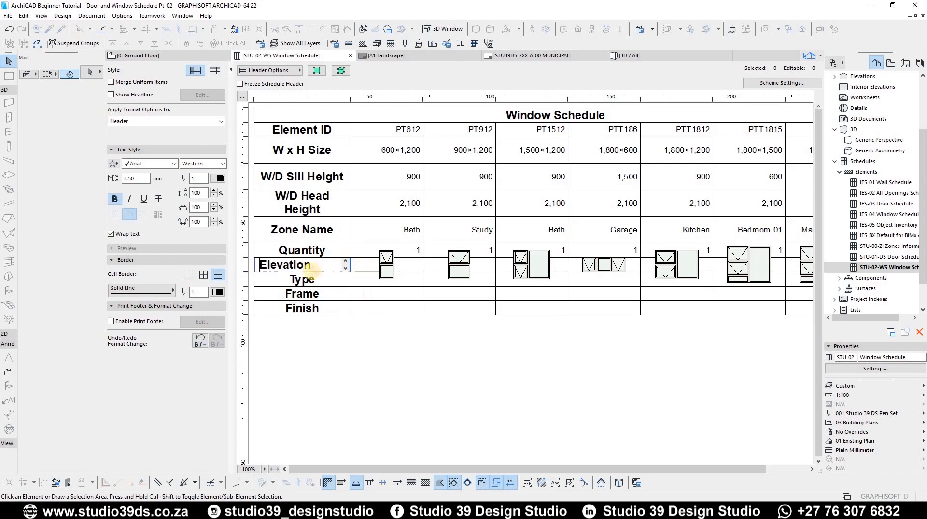
left_click(410, 267)
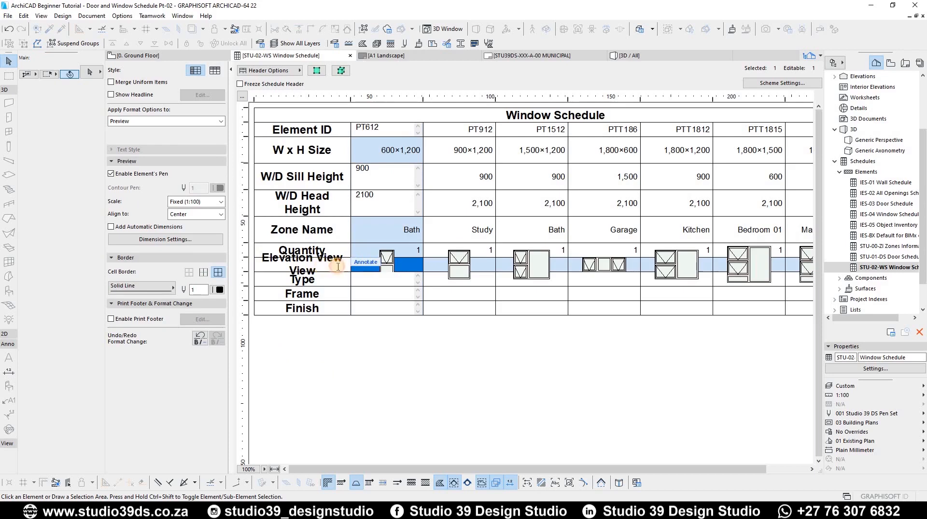
double_click(319, 266)
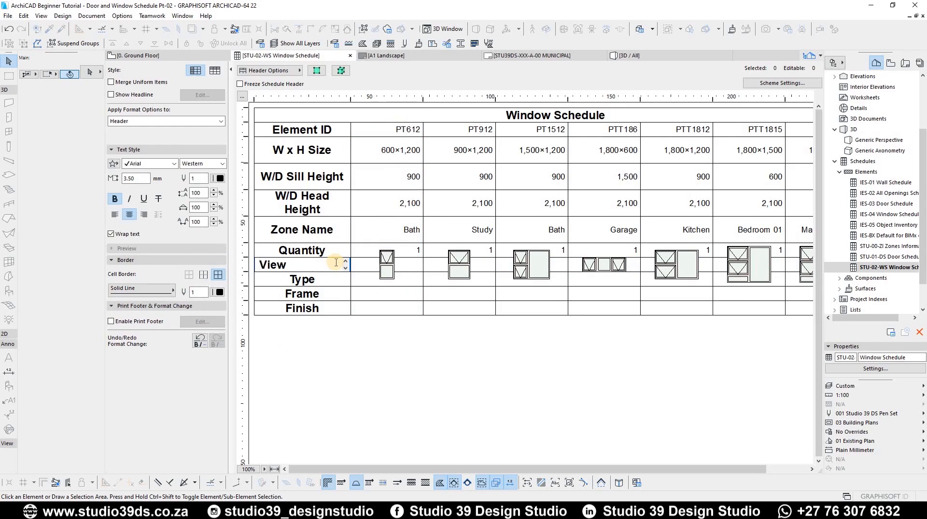
left_click(326, 317)
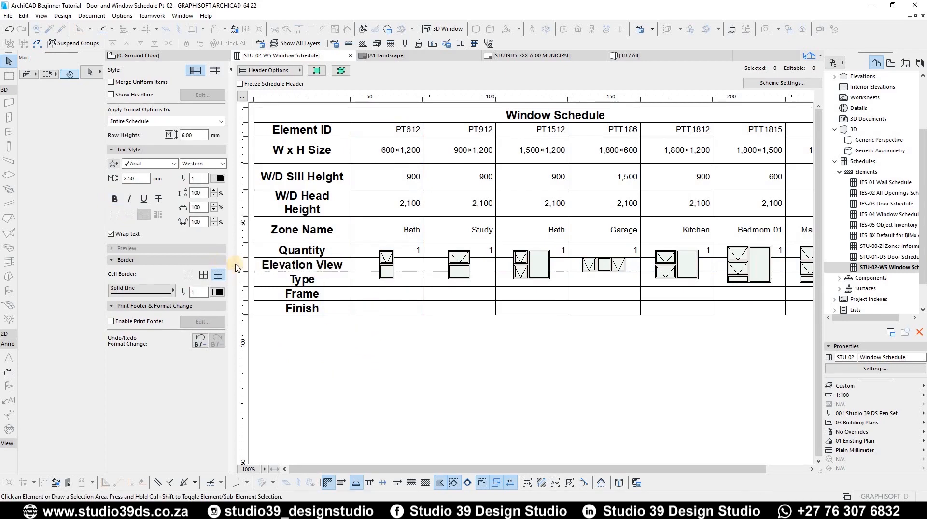
Step: Increase the height of the Elevation View row to about 24 mm so the window previews fit
mouse_move(247, 301)
left_mouse_down()
mouse_move(247, 288)
mouse_move(252, 325)
mouse_move(247, 316)
left_mouse_up()
left_click_drag(611, 472, 785, 461)
left_click_drag(521, 468, 479, 468)
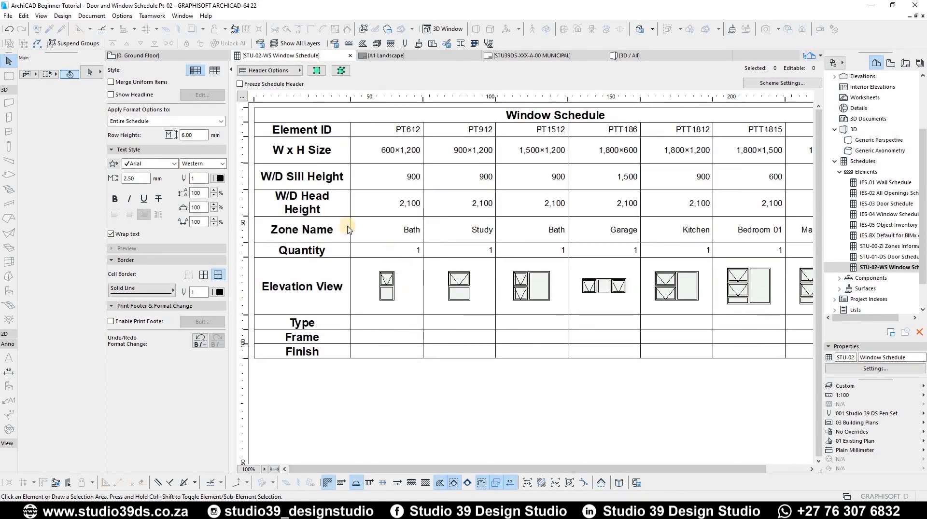
Step: Remove the W/D prefix from the sill and head height headers, leaving "Sill Height" and "Head Height"
double_click(295, 150)
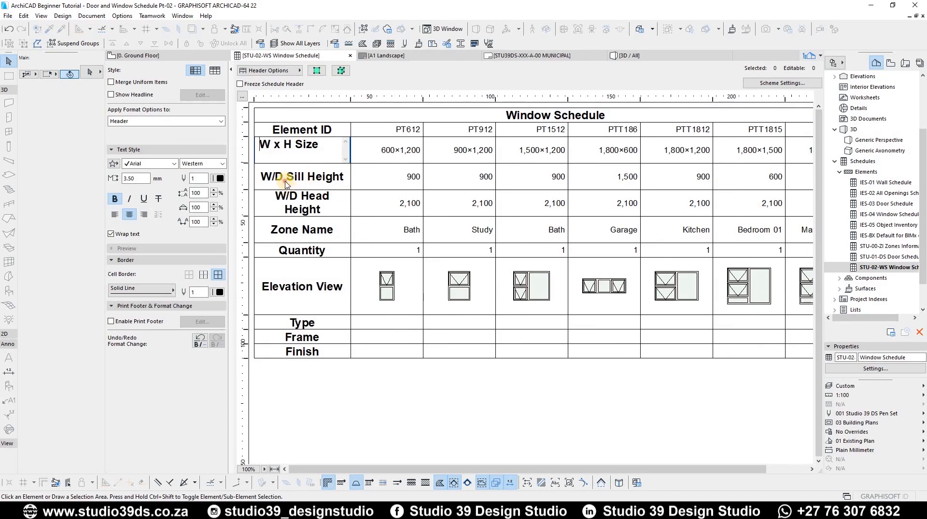
double_click(324, 182)
left_click_drag(288, 169, 229, 178)
key("Delete")
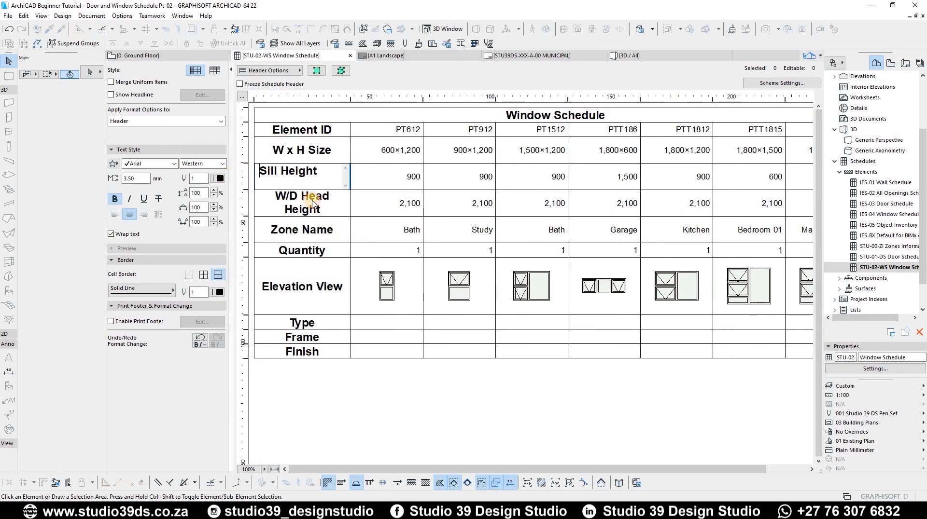
double_click(290, 203)
left_click_drag(287, 197, 256, 198)
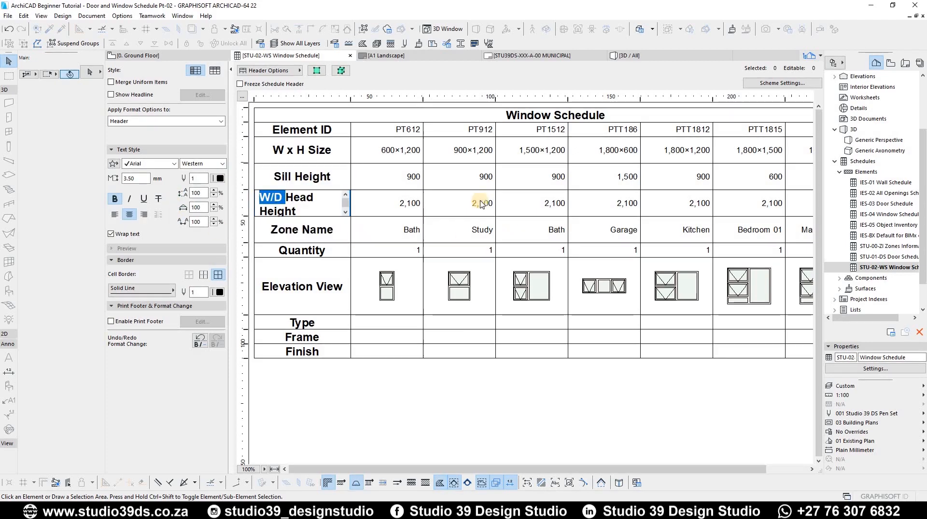
key("Delete")
left_click(301, 230)
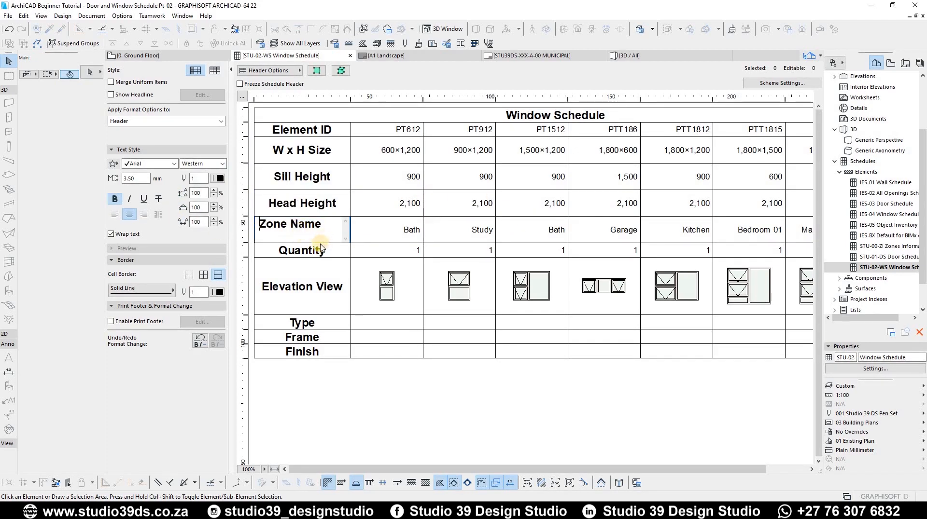
left_click(316, 254)
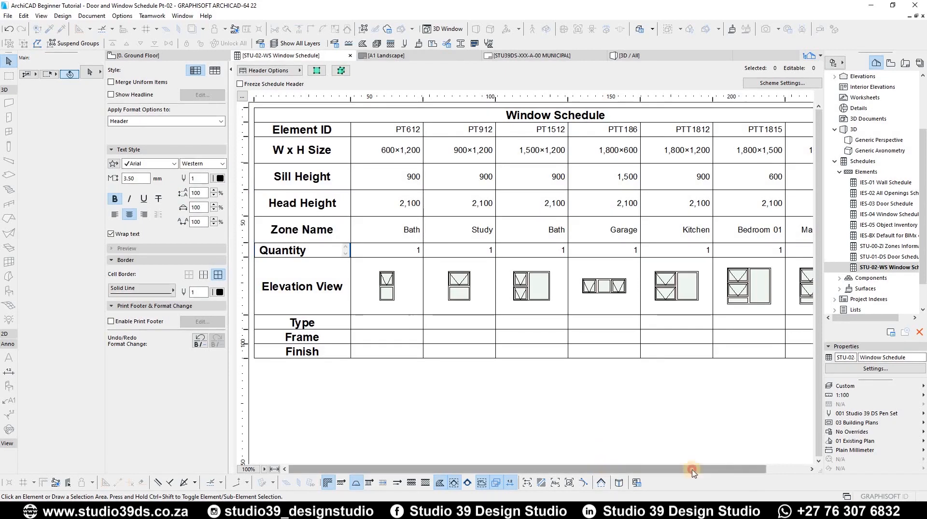
left_click(795, 468)
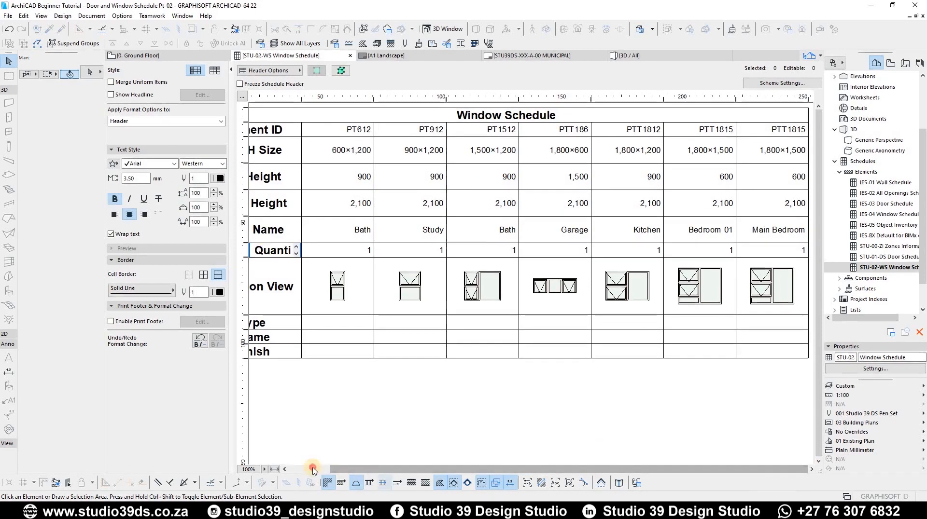
left_click(313, 468)
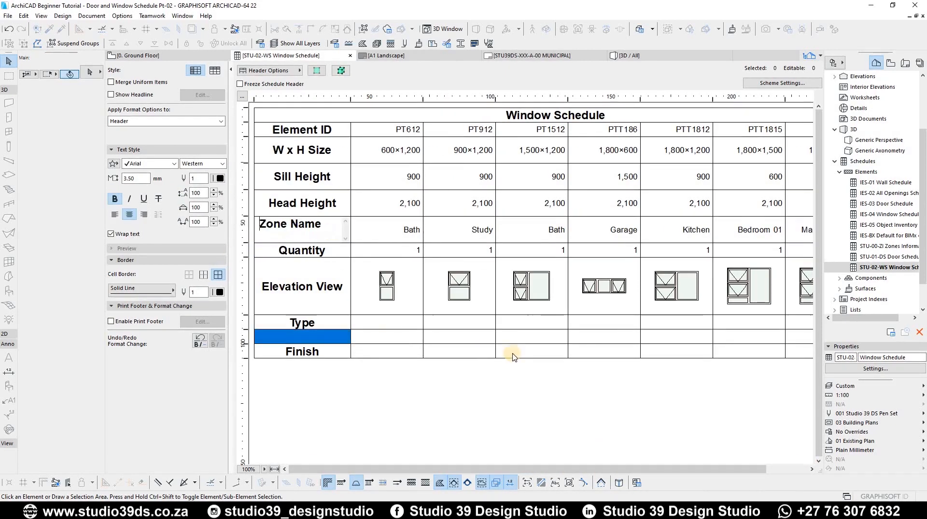
left_click(313, 253)
left_click(307, 296)
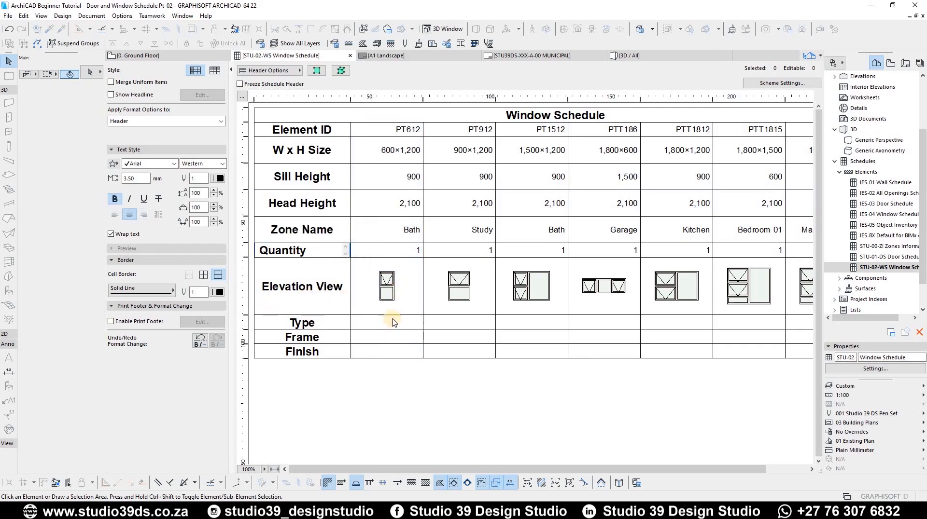
Step: Enter "Aluminium Frame Window" as the type of window PT612, fitted within the cell
left_click(323, 327)
left_click(411, 330)
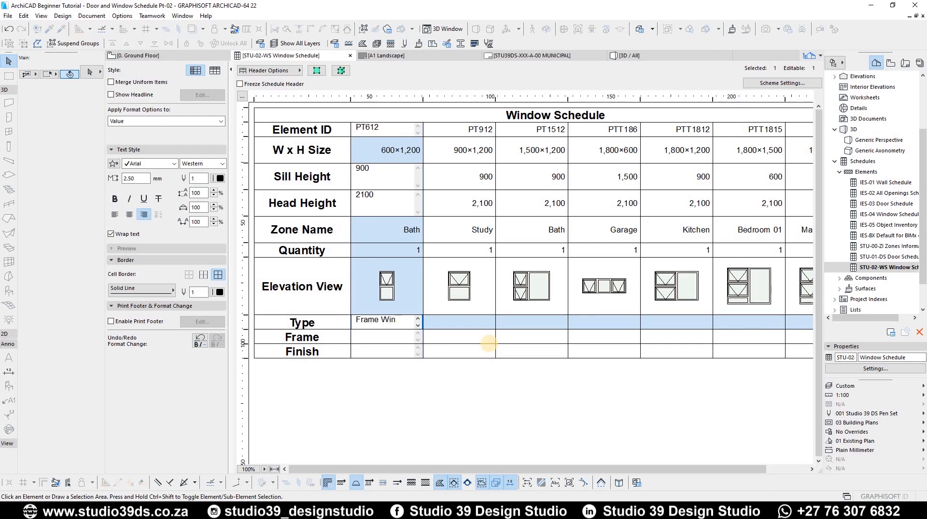
left_click(503, 310)
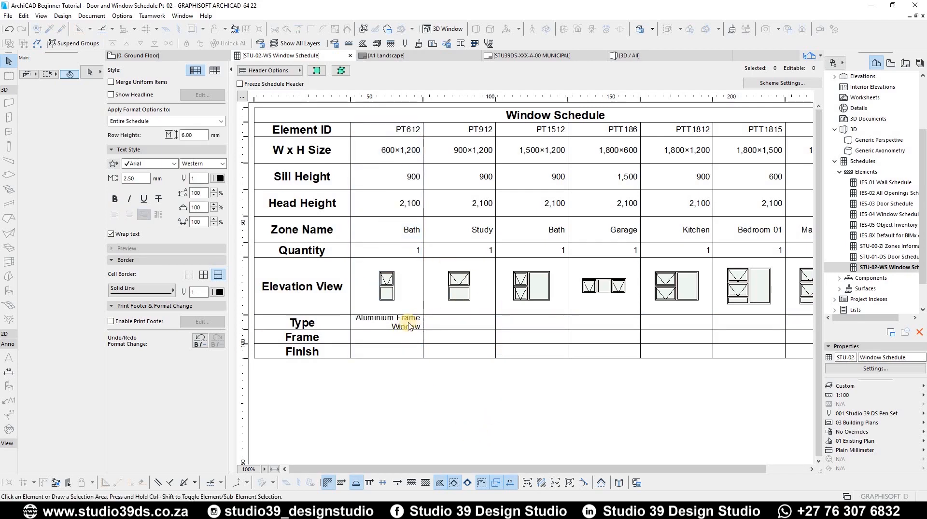
left_click(112, 234)
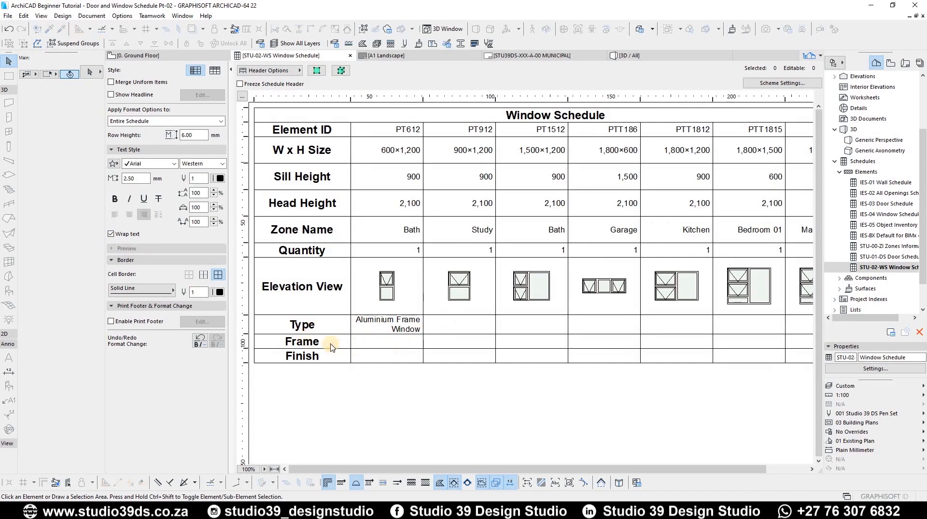
Step: Remove the Frame field from the STU-02-WS window schedule scheme, keeping Type and Finish
left_click(284, 344)
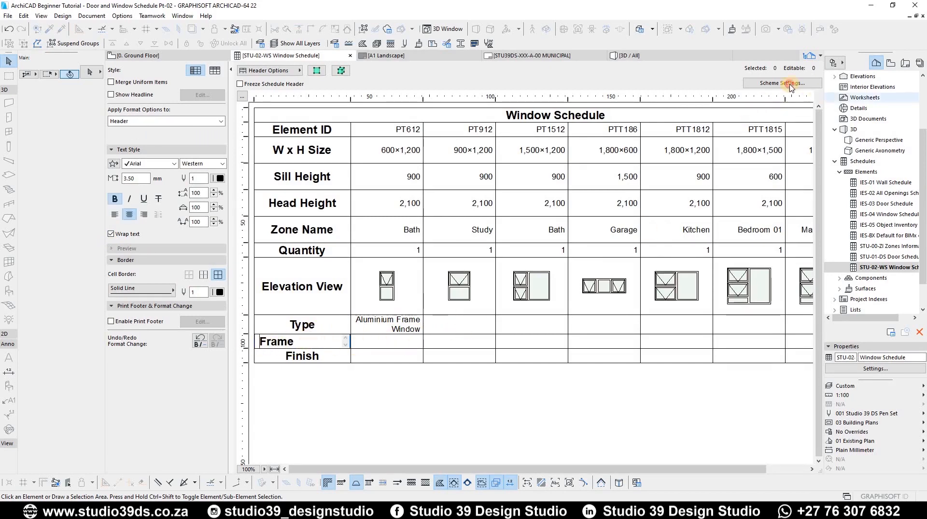
left_click(875, 369)
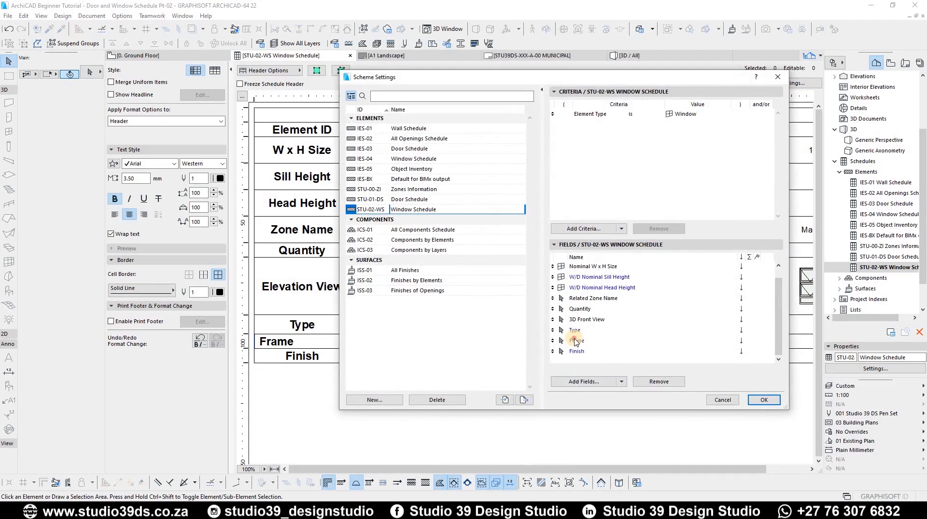
left_click(577, 341)
left_click(674, 386)
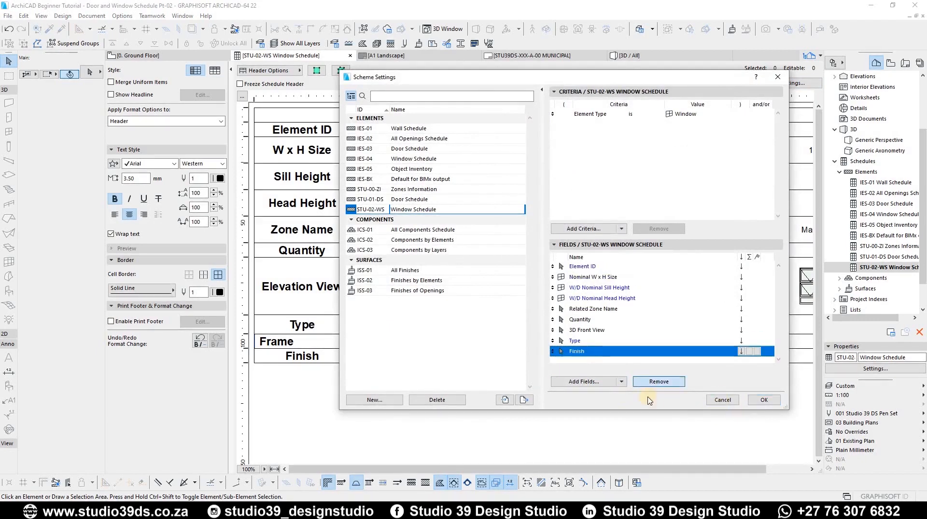
left_click(584, 354)
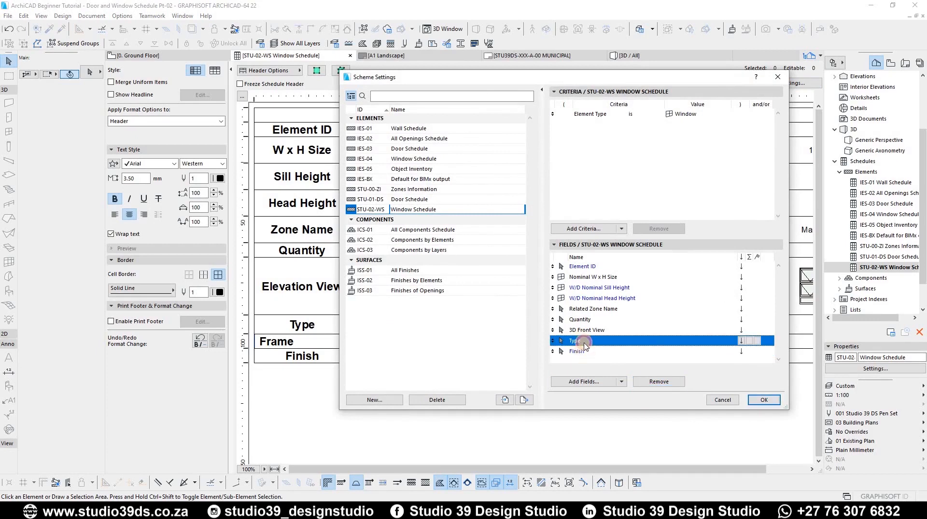
key("Up")
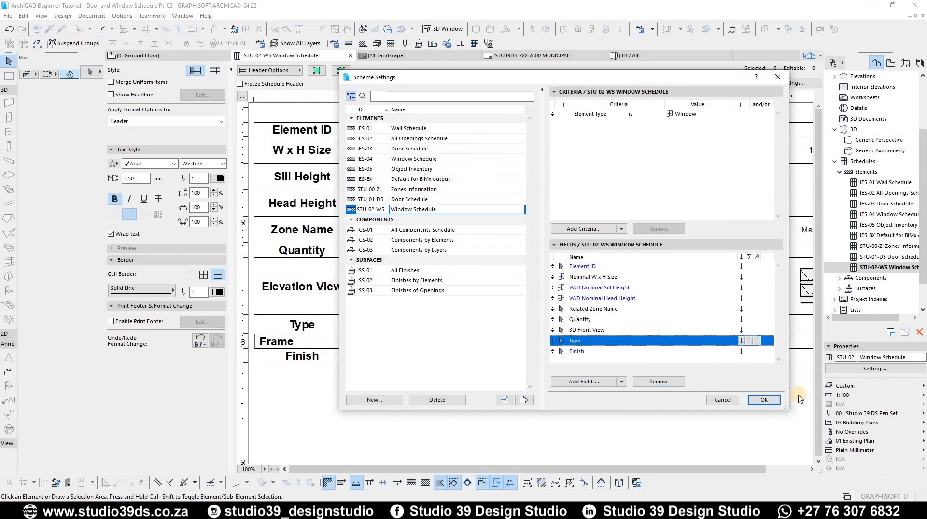
left_click(764, 400)
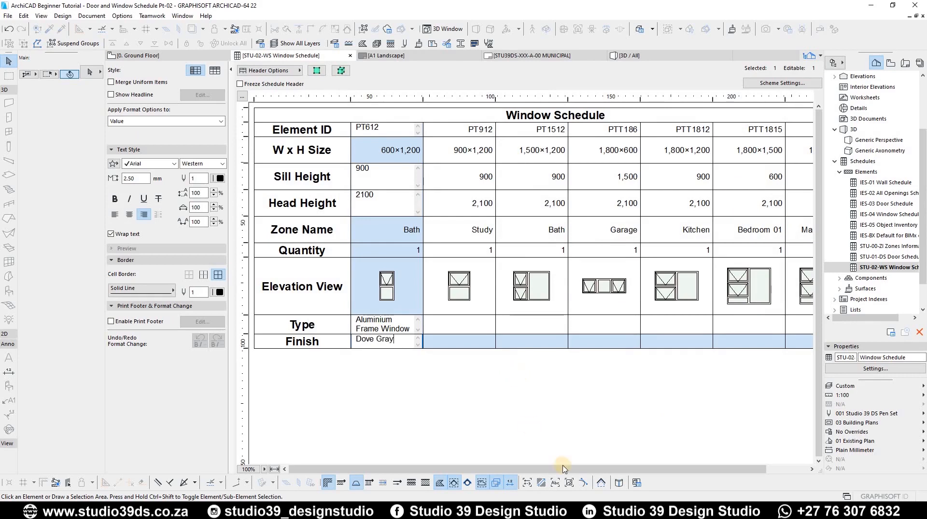
Step: Enter "Dove Gray" as the finish of window PT612
left_click(457, 393)
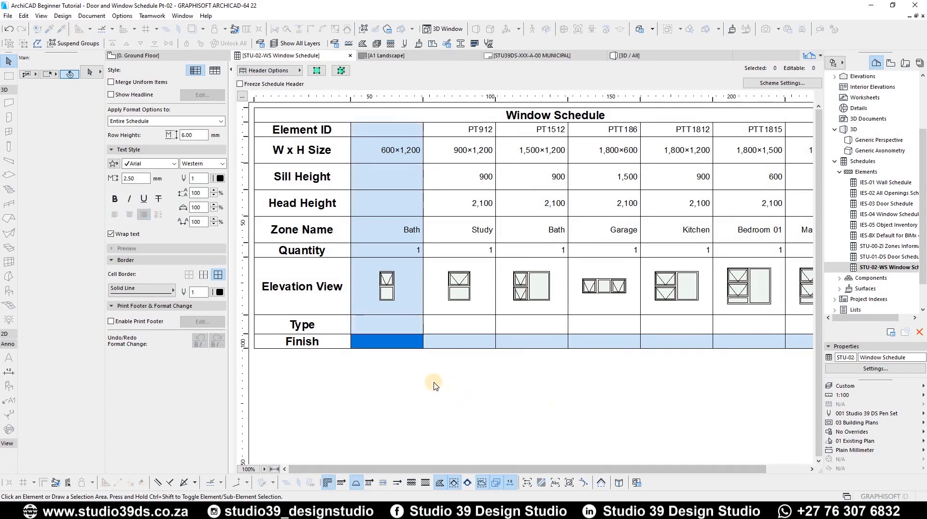
left_click(405, 334)
left_click(781, 469)
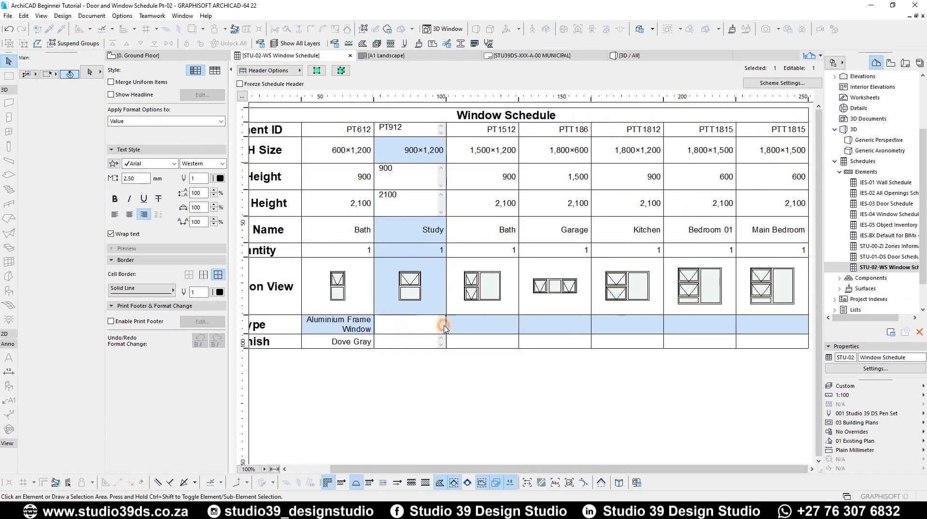
left_click(472, 331)
left_click(579, 329)
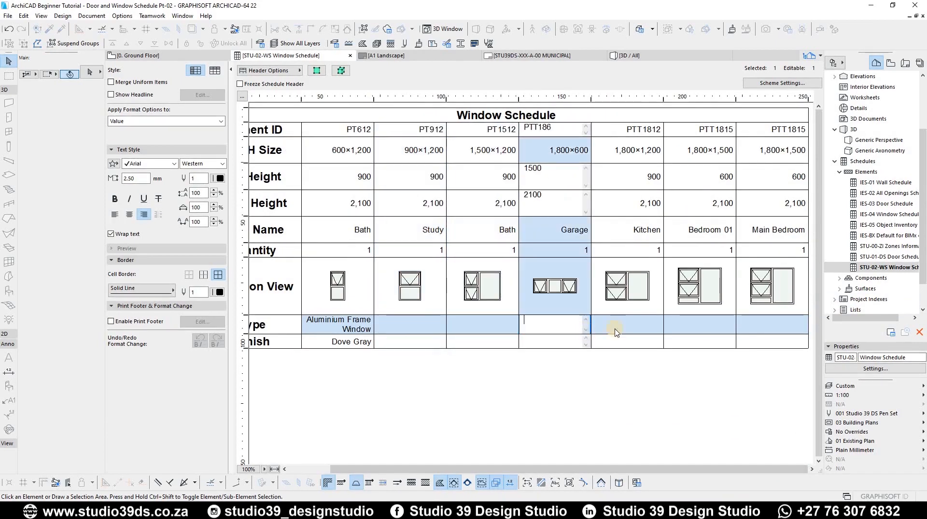
left_click(655, 328)
left_click(688, 343)
left_click(813, 470)
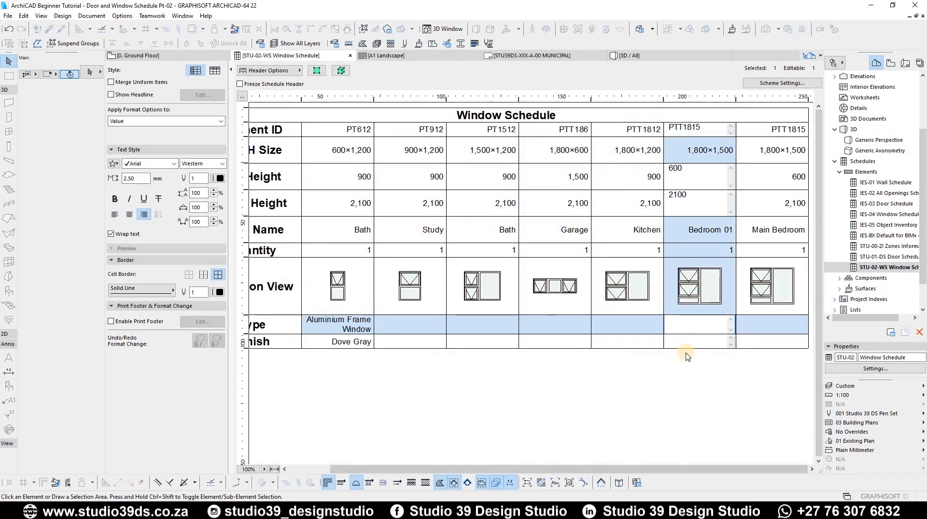
Step: Retitle the window schedule in capitals as "WINDOW SCHEDULE"
left_click(561, 114)
triple_click(378, 115)
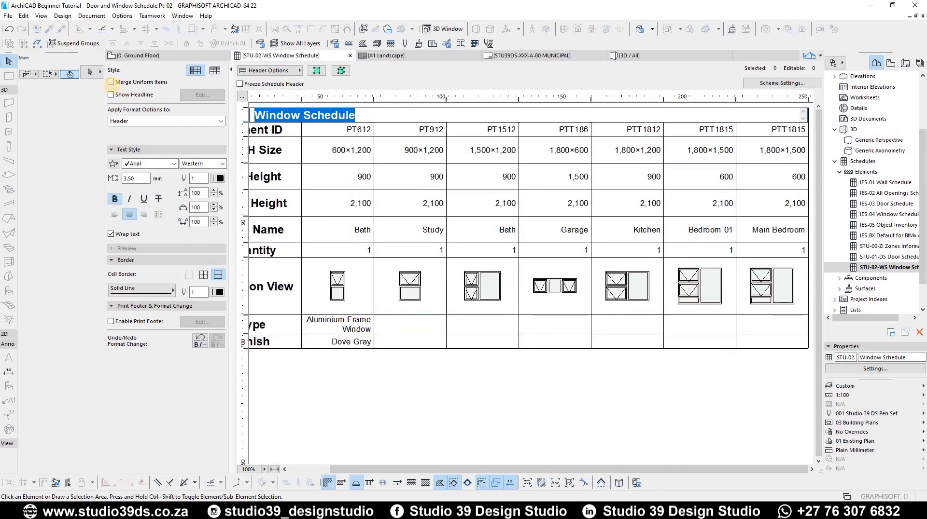
type("WINDOW SCHEDULE")
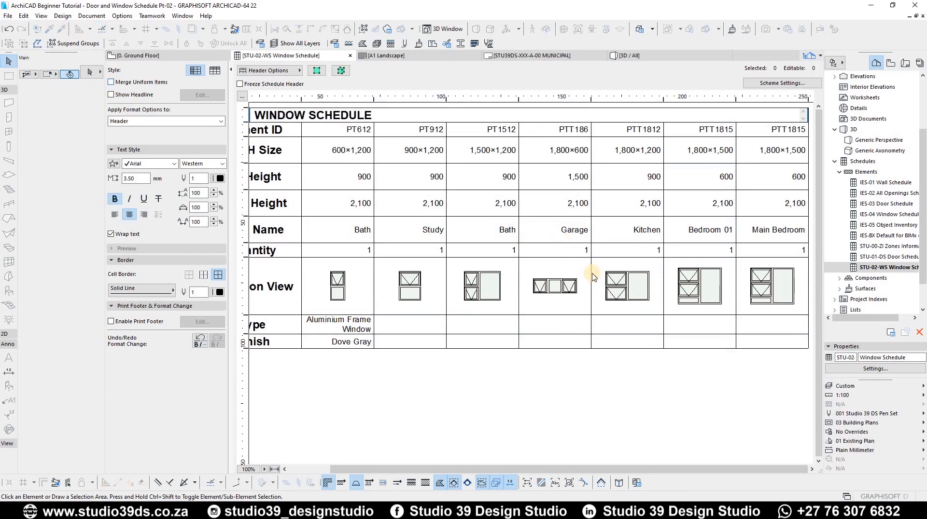
Step: Open the STU-01-DS door schedule and retitle it in capitals as "DOOR SCHEDULE"
left_click(885, 256)
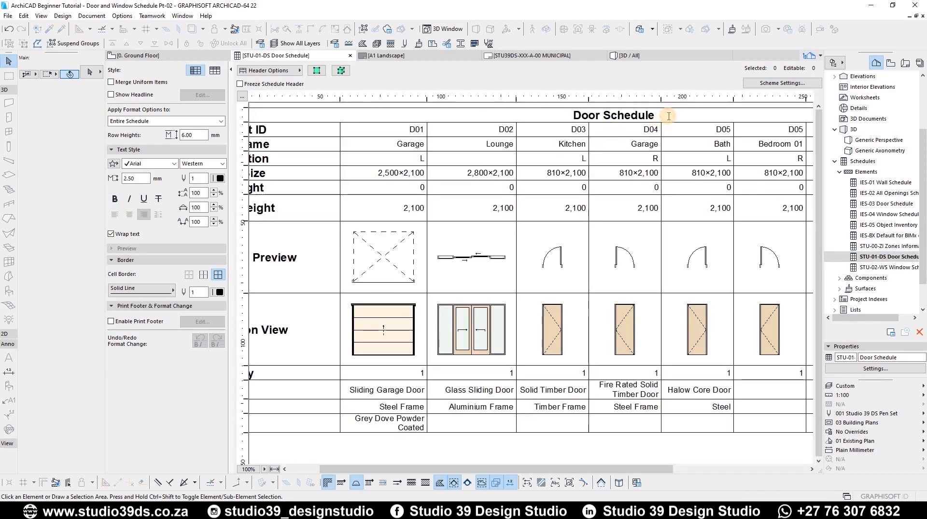
left_click(668, 115)
type("DOOR SCHEDULE")
key("Delete")
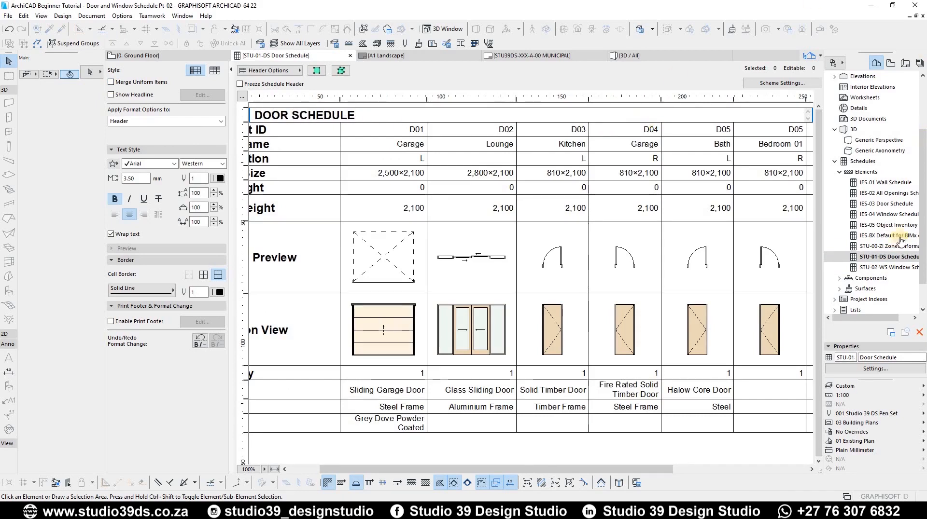
Step: Open the MUNICIPAL layout and place the STU-02-WS window schedule view below the door schedule
left_click(904, 64)
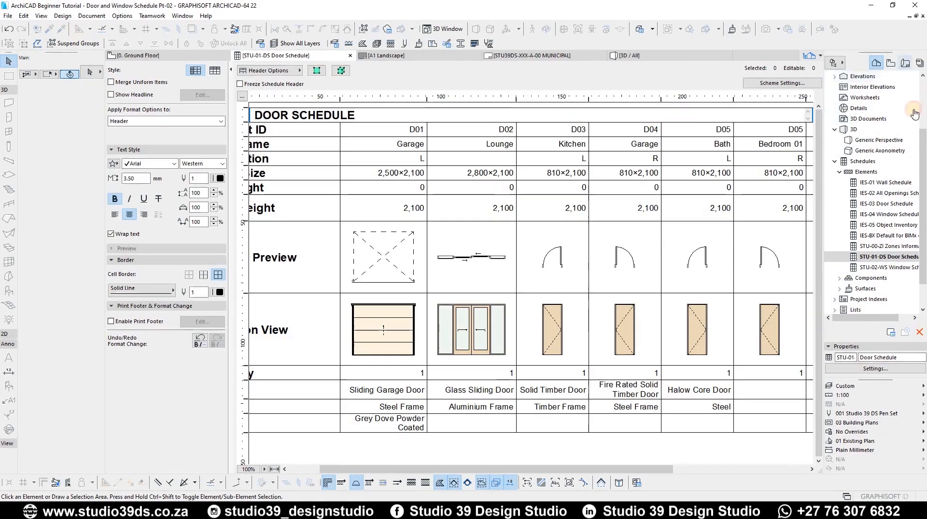
left_click(558, 228)
double_click(887, 110)
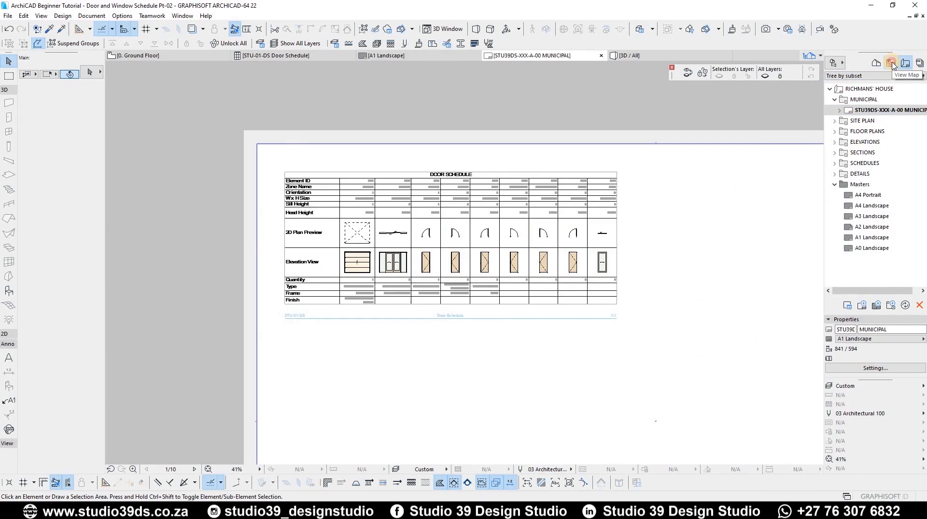
left_click(890, 63)
left_click_drag(888, 225, 357, 368)
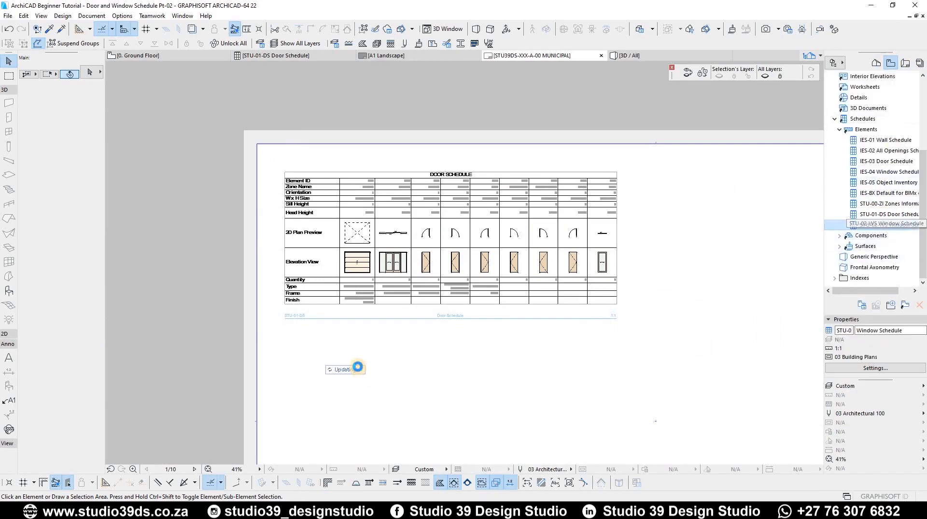
Step: Set the scale of the STU-02-WS window schedule view to 1:100
scroll(434, 295, "down", 3)
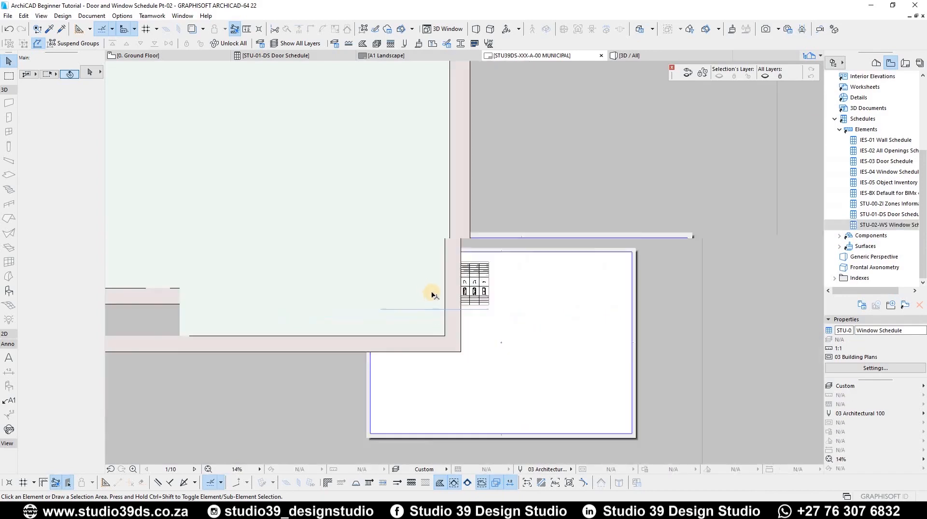
scroll(433, 295, "down", 4)
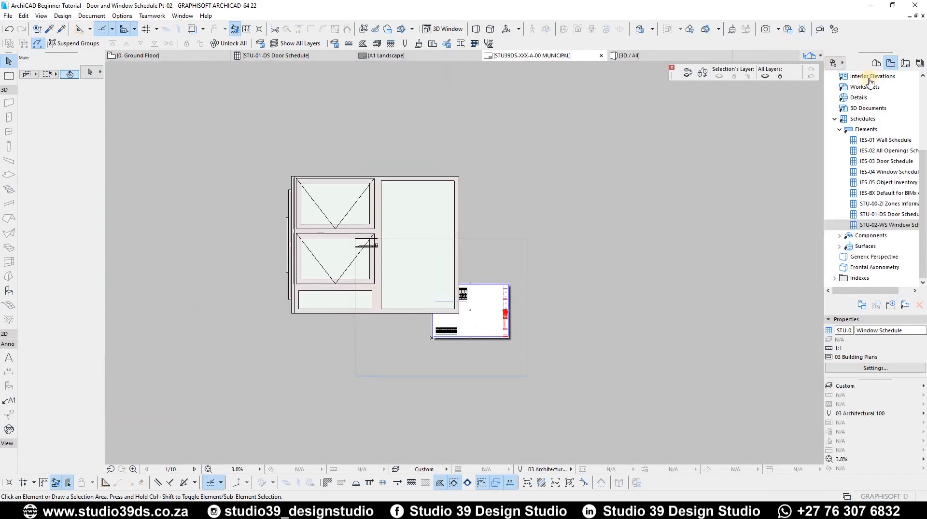
right_click(863, 225)
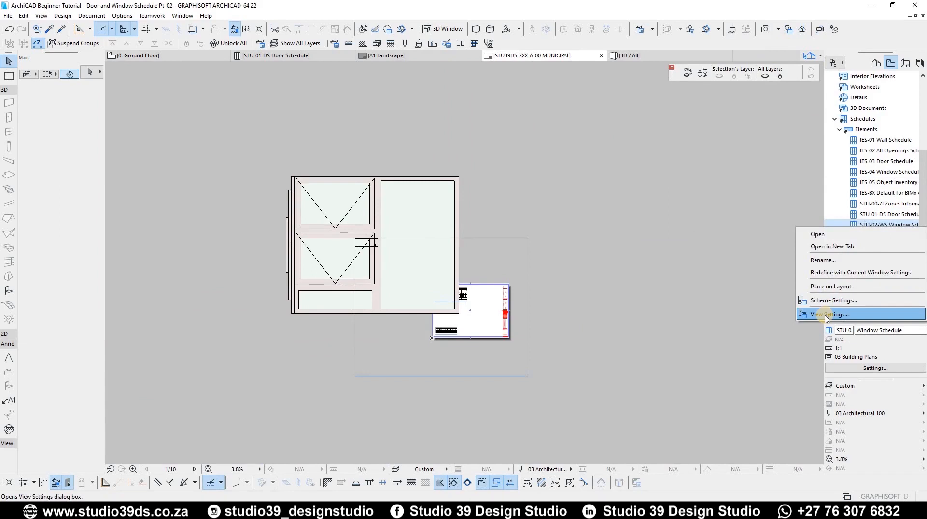
left_click(826, 314)
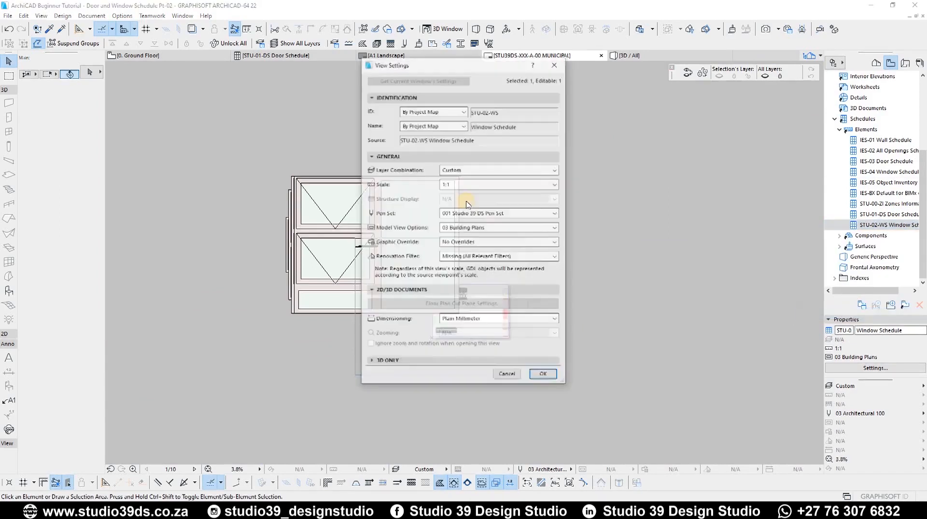
left_click(455, 184)
left_click(456, 248)
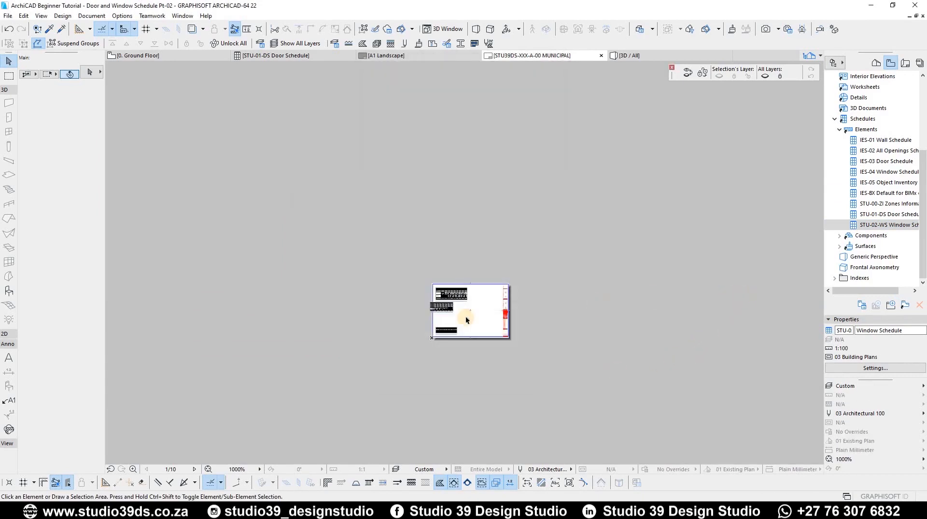
Step: Move the window schedule drawing inside the sheet, below the door schedule and aligned with its left edge
scroll(466, 301, "up", 6)
middle_click_drag(612, 296, 128, 304)
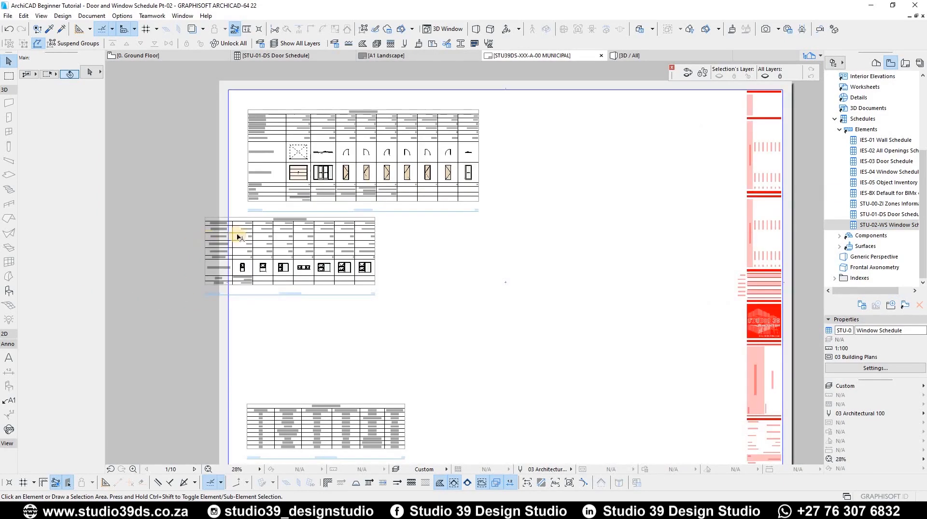
left_click(252, 232)
mouse_move(252, 227)
left_mouse_down()
mouse_move(245, 238)
mouse_move(270, 219)
mouse_move(316, 229)
left_mouse_up()
left_click(592, 264)
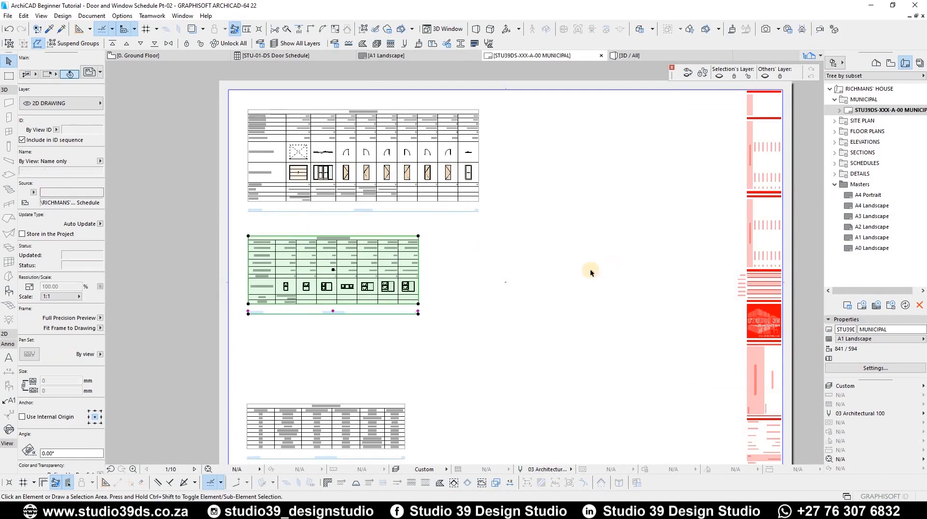
Step: Inspect the arrangement and legibility of the schedules placed on the MUNICIPAL layout
scroll(279, 275, "up", 5)
scroll(290, 256, "down", 8)
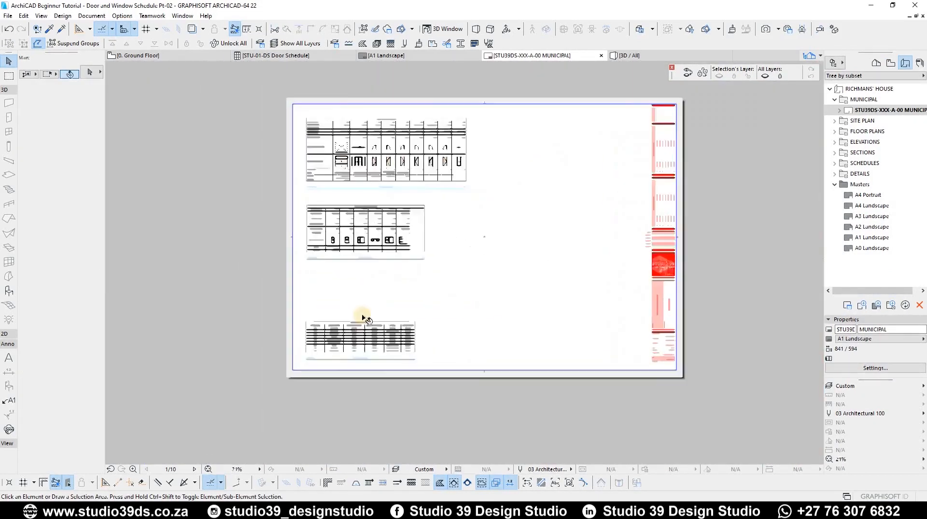
scroll(475, 305, "up", 3)
middle_click_drag(475, 306, 447, 385)
scroll(447, 386, "down", 3)
scroll(358, 126, "up", 4)
scroll(361, 182, "down", 4)
Step: Open the source view of the door schedule drawing from the layout
left_click(361, 181)
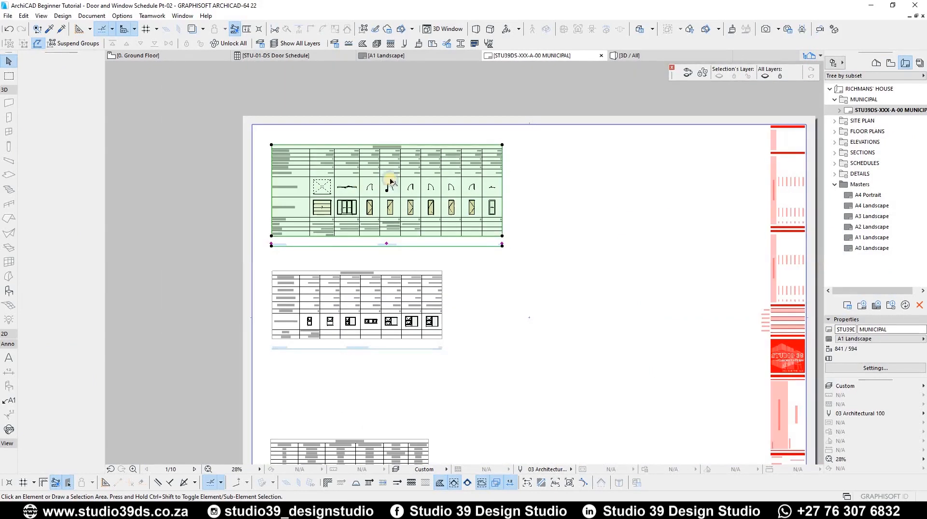
right_click(362, 183)
left_click(295, 185)
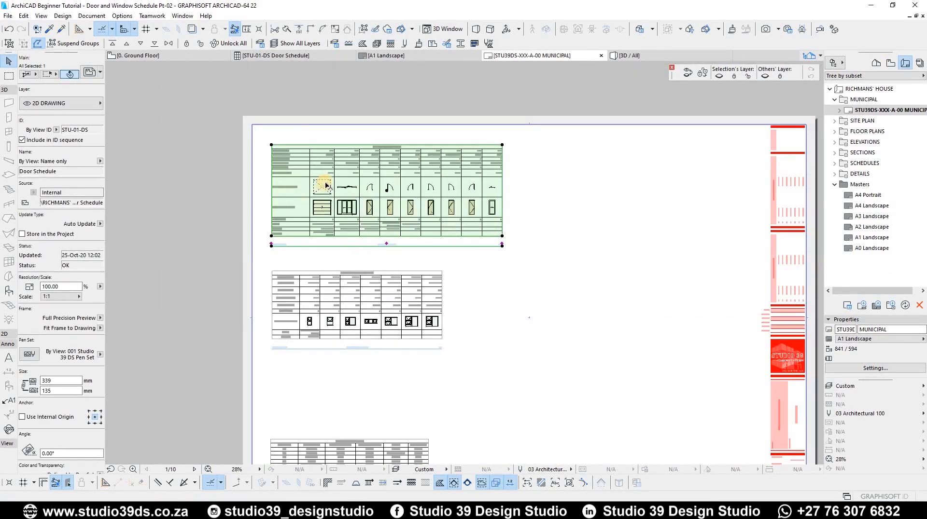
scroll(325, 184, "up", 4)
right_click(366, 186)
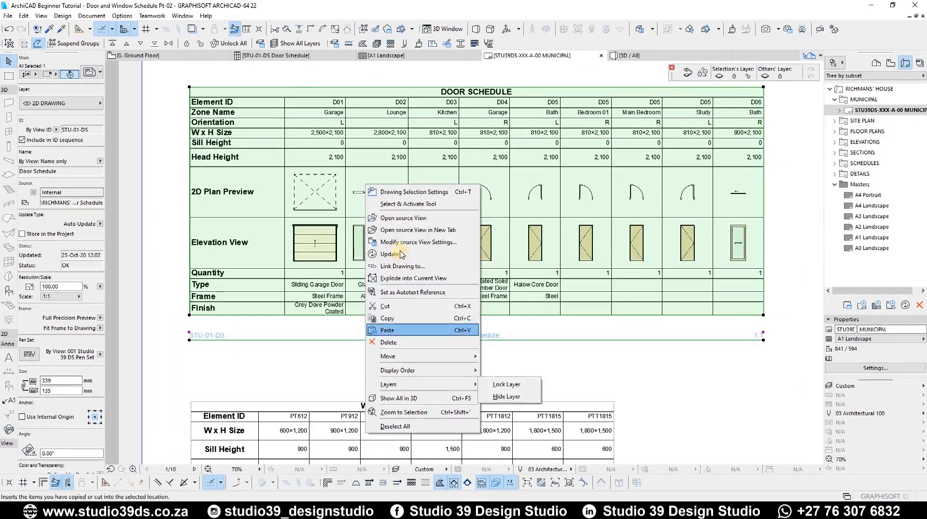
left_click(391, 221)
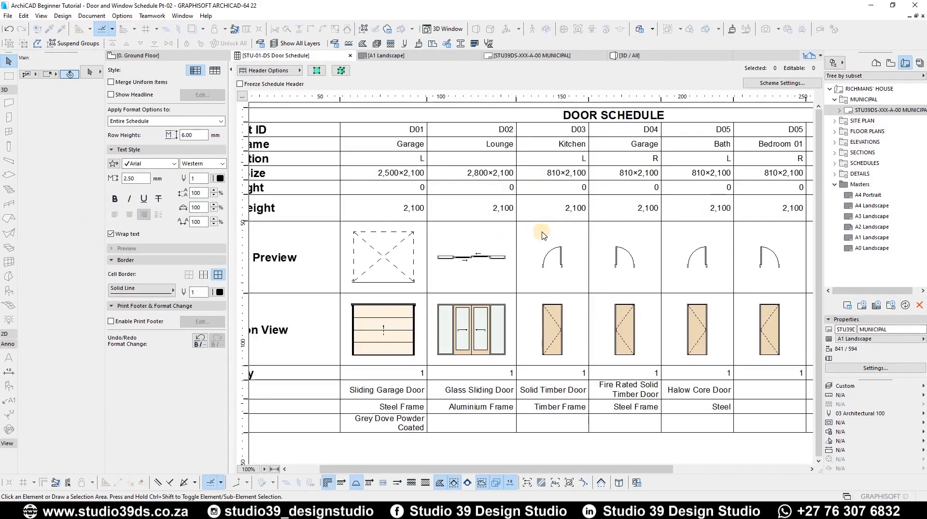
Step: Export the door schedule to the Desktop as an Excel Workbook named STU-01-DS Door Schedule
left_click(580, 205)
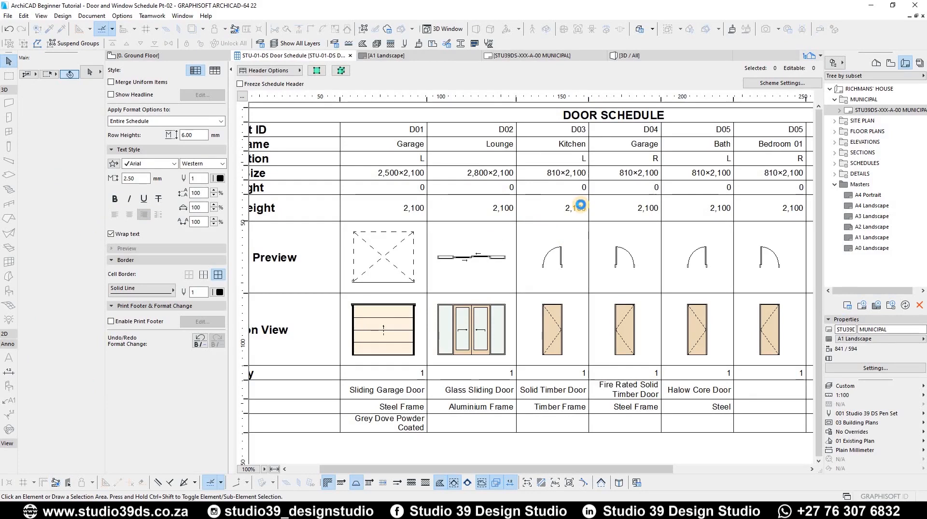
mouse_move(388, 507)
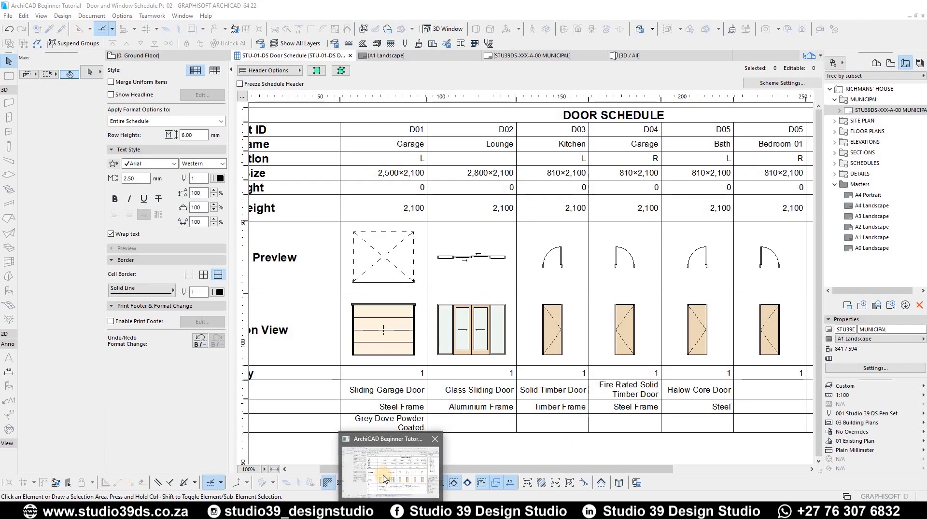
left_click(385, 475)
left_click(362, 172)
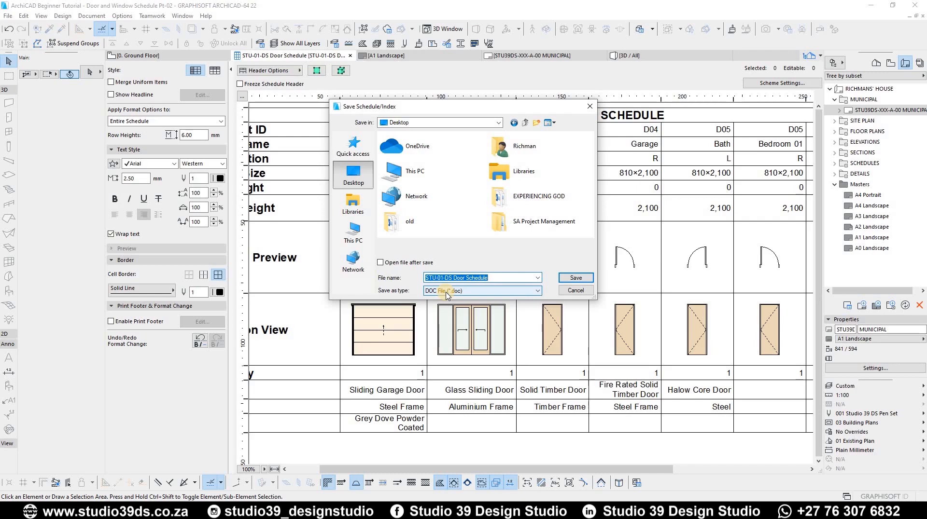
left_click(445, 291)
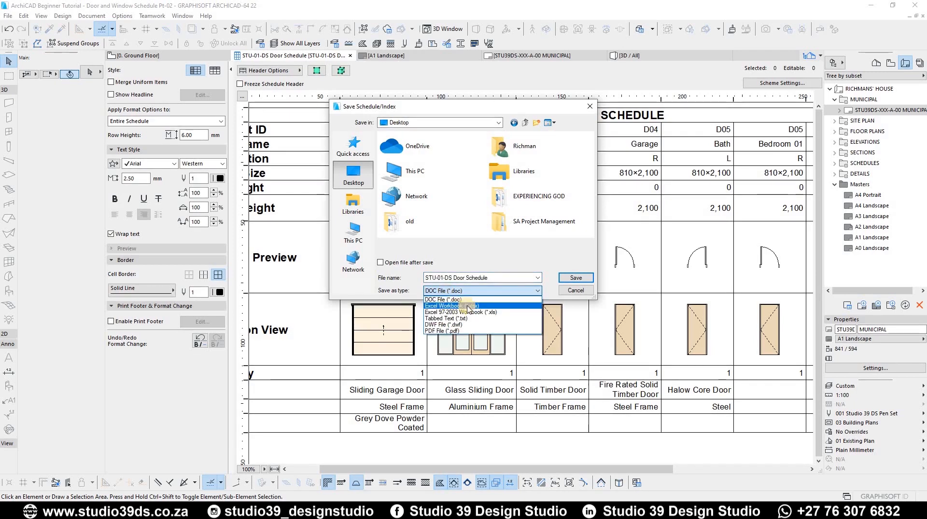
left_click(468, 307)
left_click(572, 280)
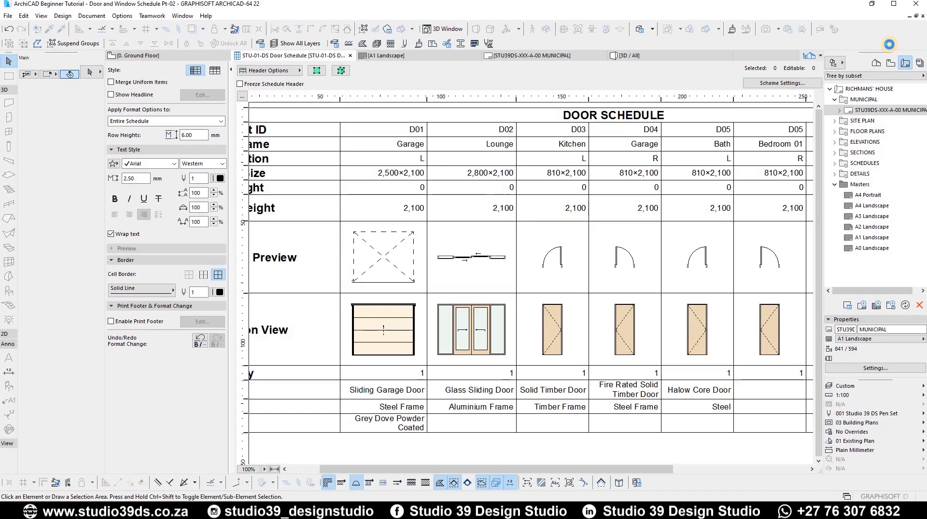
Step: Open the exported STU-01-DS Door Schedule.xlsx from the desktop in Excel, review its table and previews, and minimise it
key("super+d")
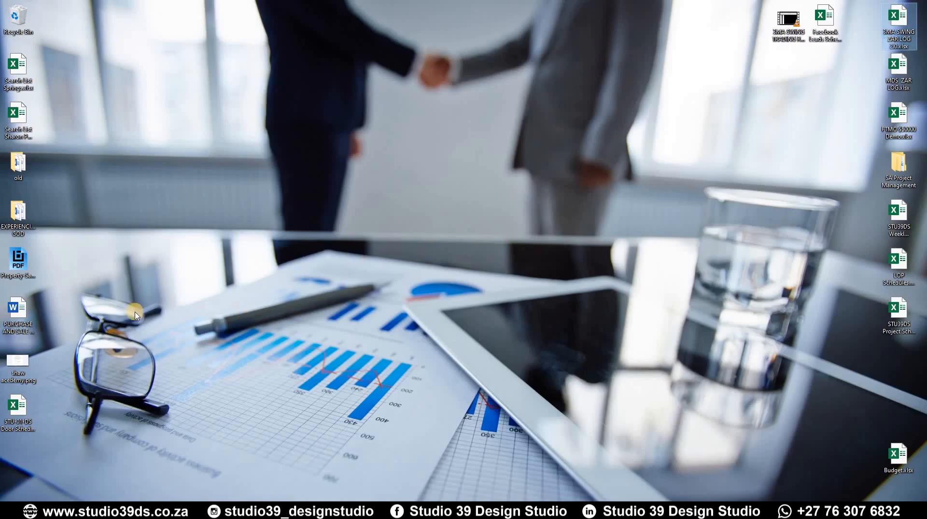
left_click(25, 415)
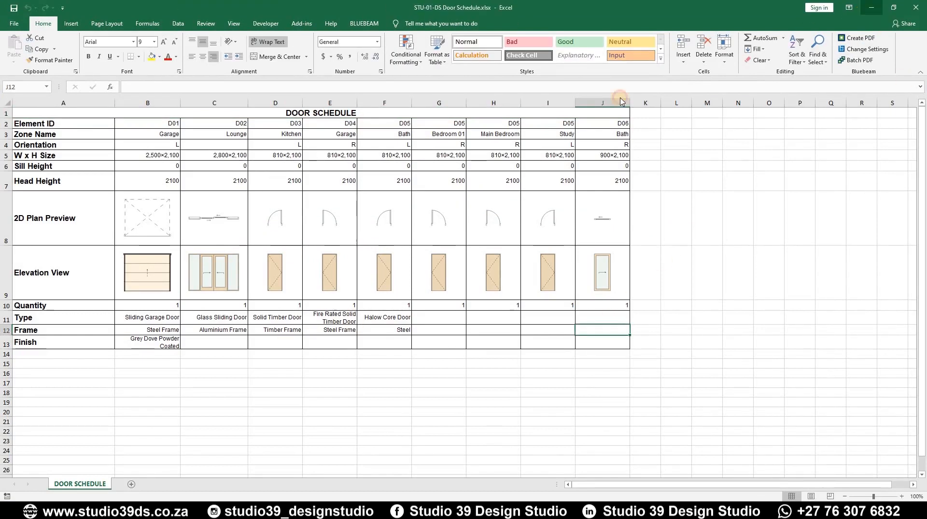
left_click(871, 7)
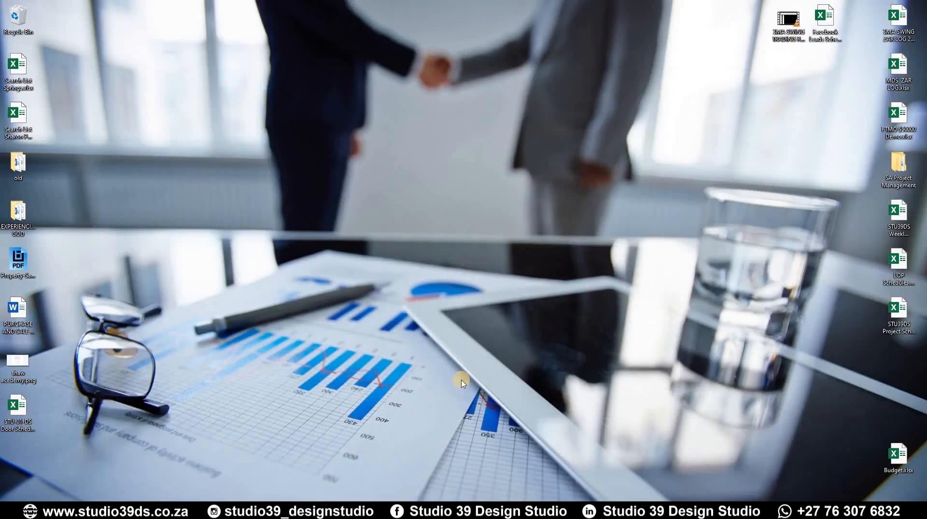
Step: Switch back to ArchiCAD and view the door schedule from its row headings column
mouse_move(392, 511)
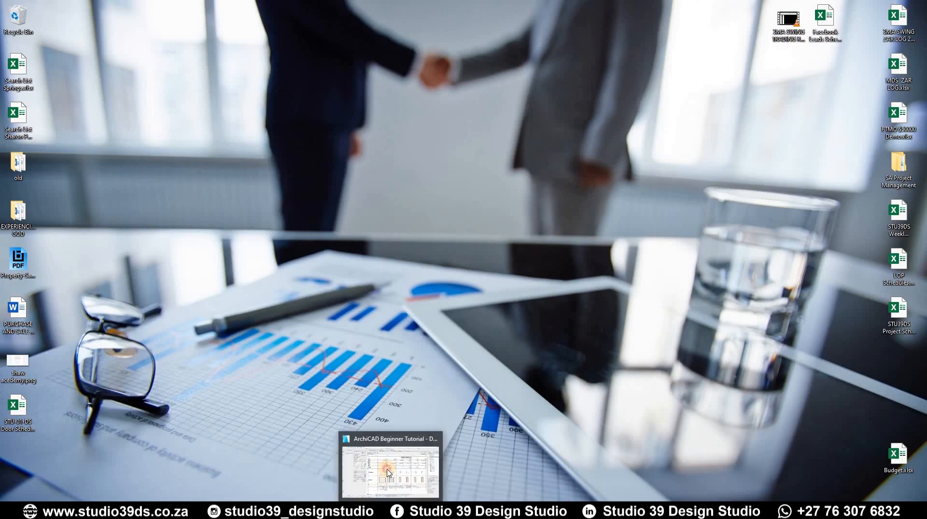
left_click(386, 466)
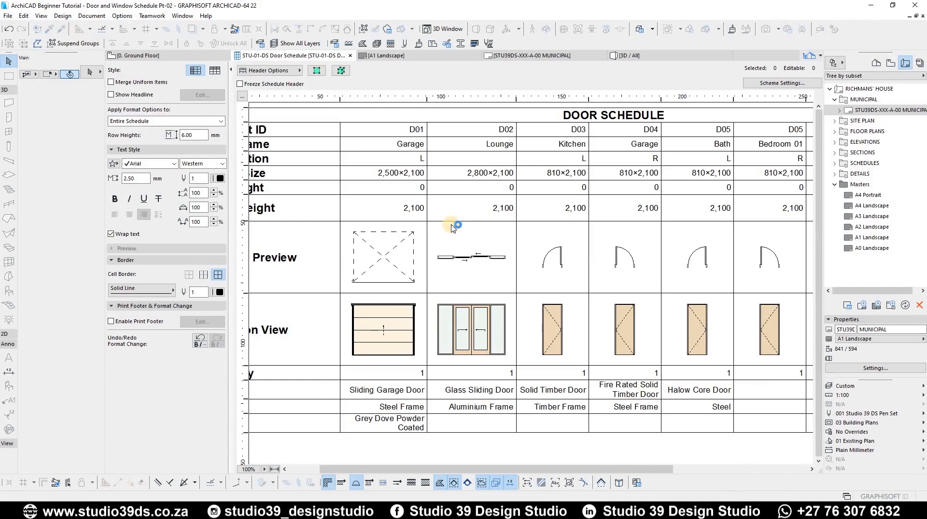
left_click(302, 473)
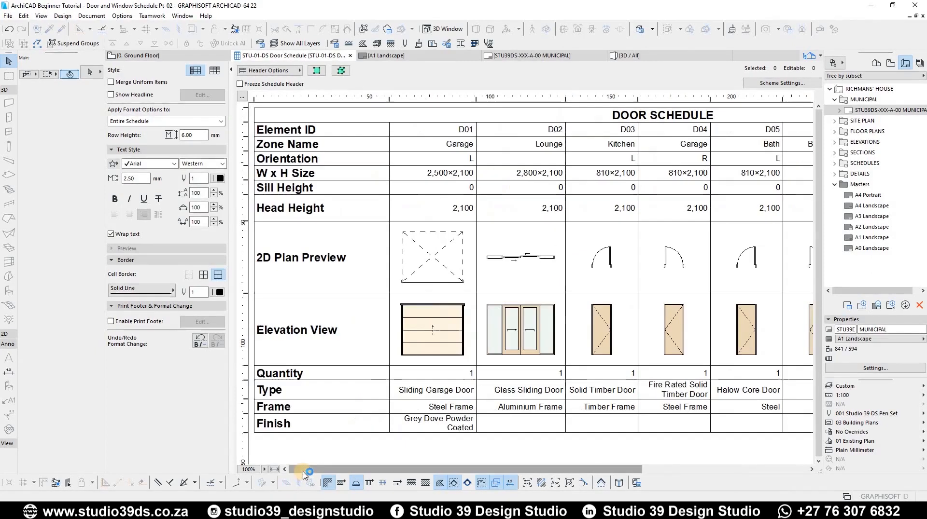